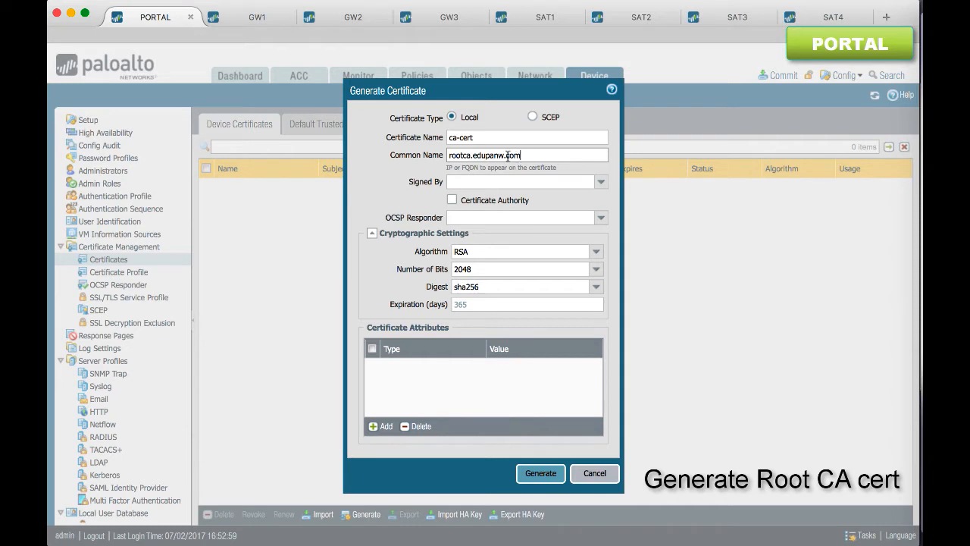
Mark the ca-cert certificate as a Certificate Authority, assign the ocsp-resp OCSP responder, and generate it
drag(461, 201, 524, 201)
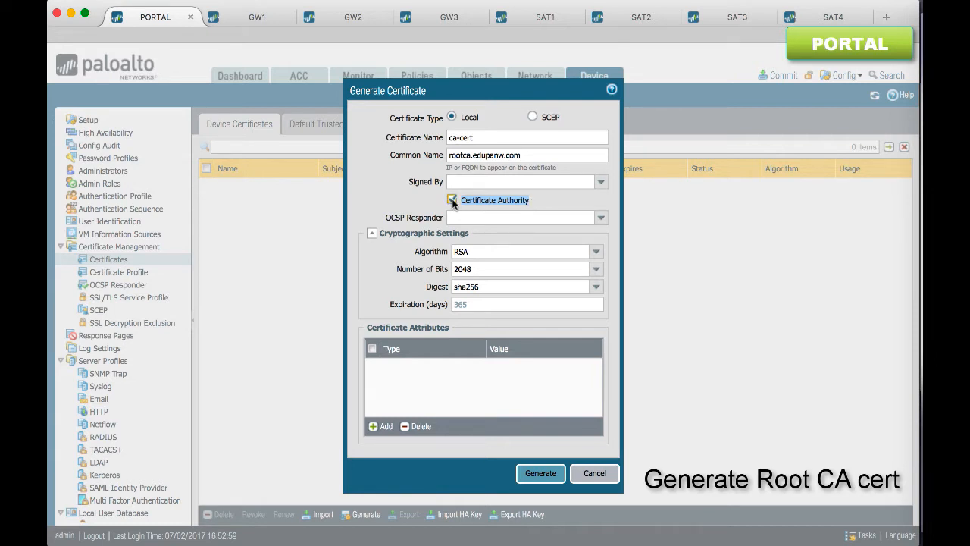
click(596, 219)
click(565, 235)
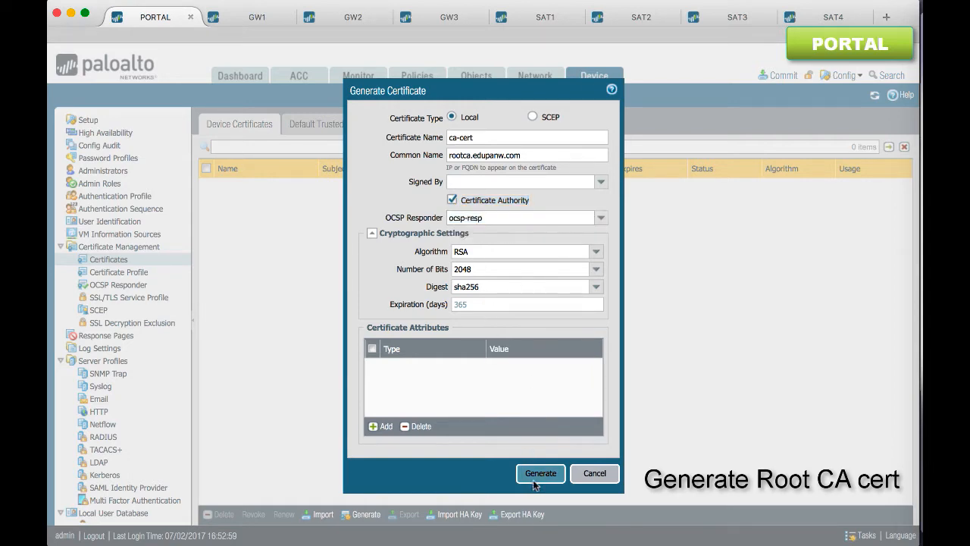
click(535, 484)
click(484, 344)
Designate the ca-cert certificate as a Trusted Root CA
click(259, 196)
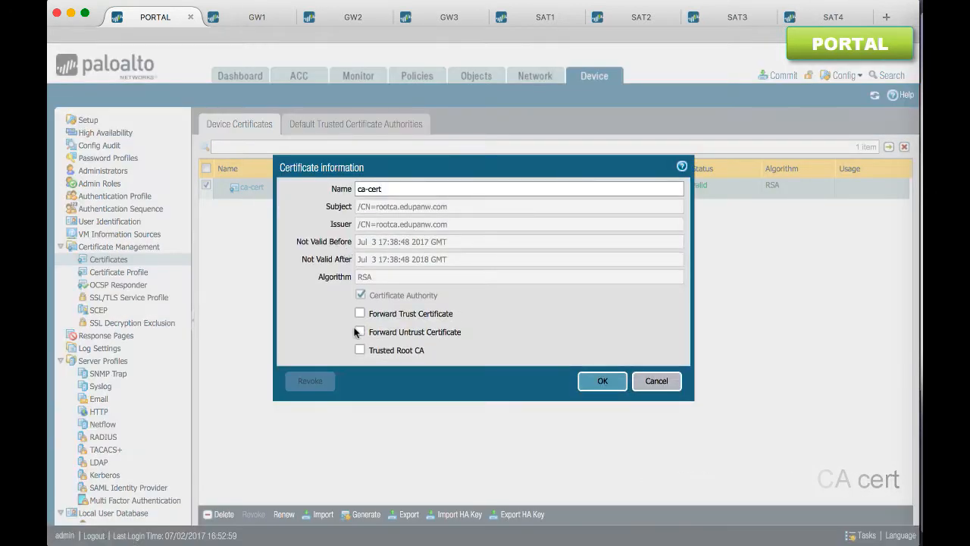
click(360, 349)
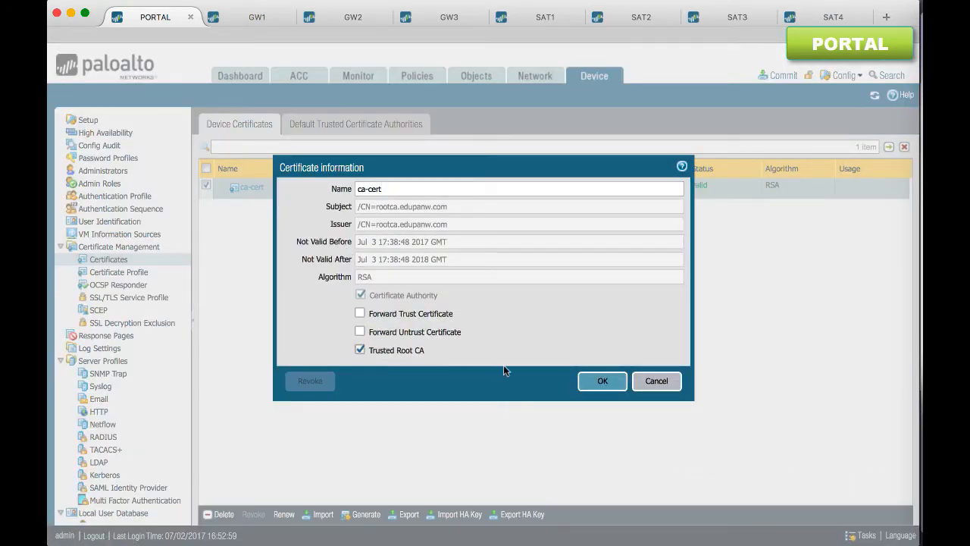
click(595, 382)
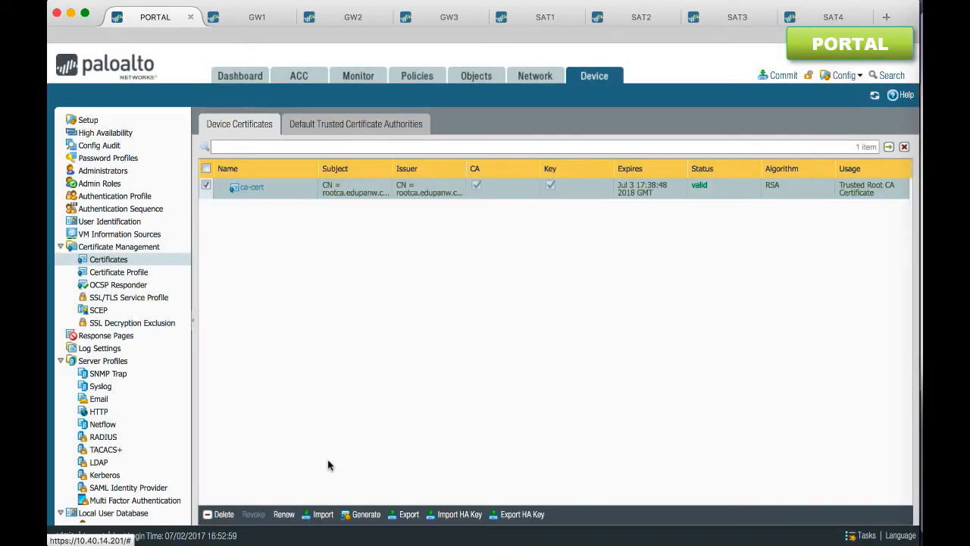
Start a new local certificate named portal-cert with the common name portal.edupanw.com
click(358, 514)
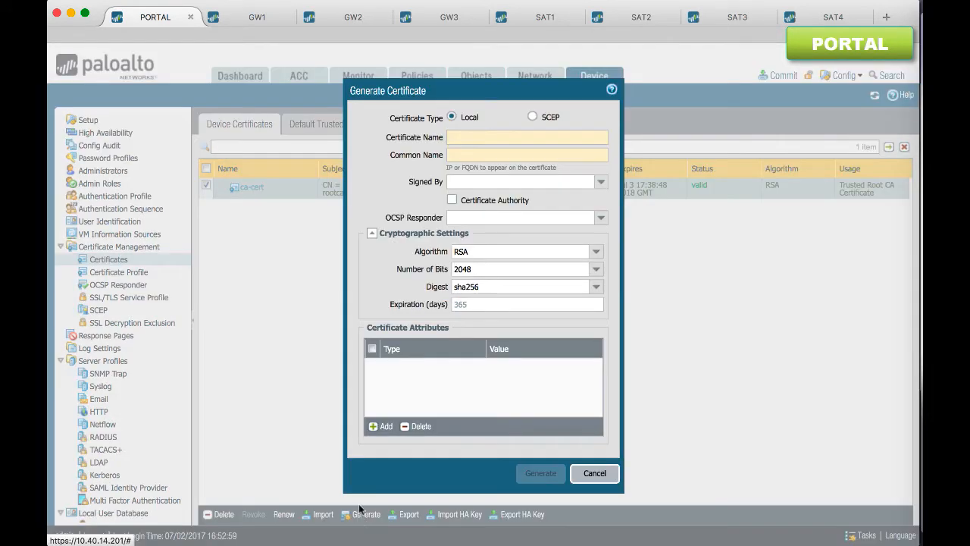
click(487, 139)
text(portal-cert)
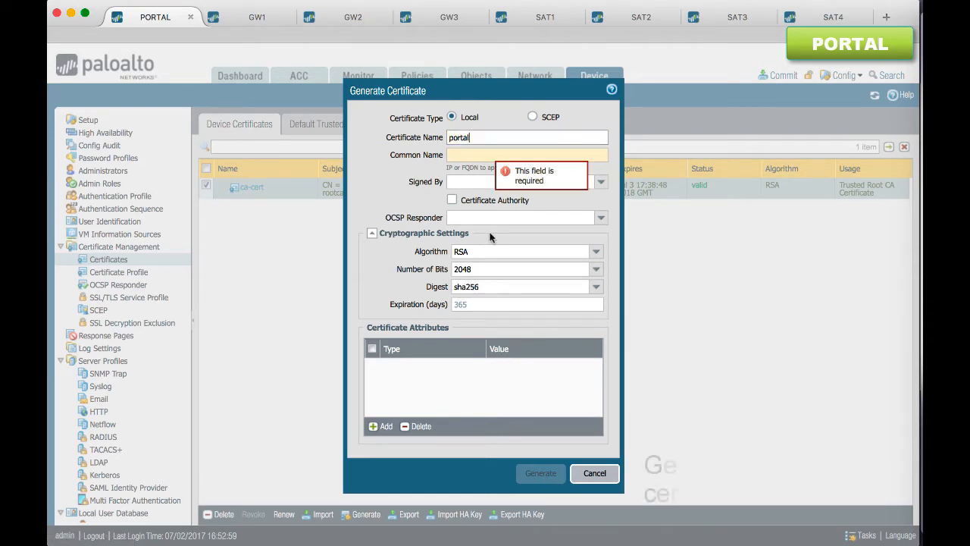
key(Tab)
text(portal.edupanw.com)
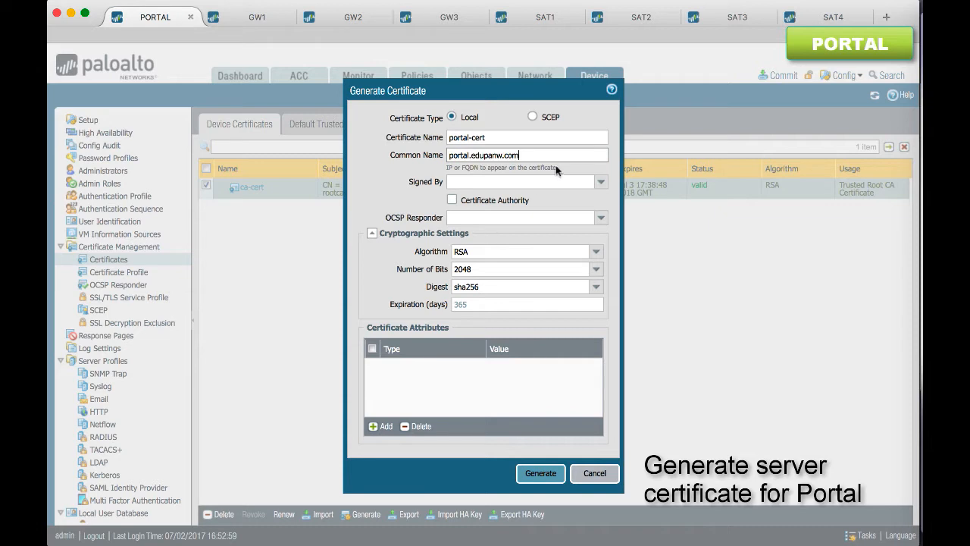
Have the portal certificate signed by ca-cert with the ocsp-resp OCSP responder, and generate it
click(601, 184)
click(546, 197)
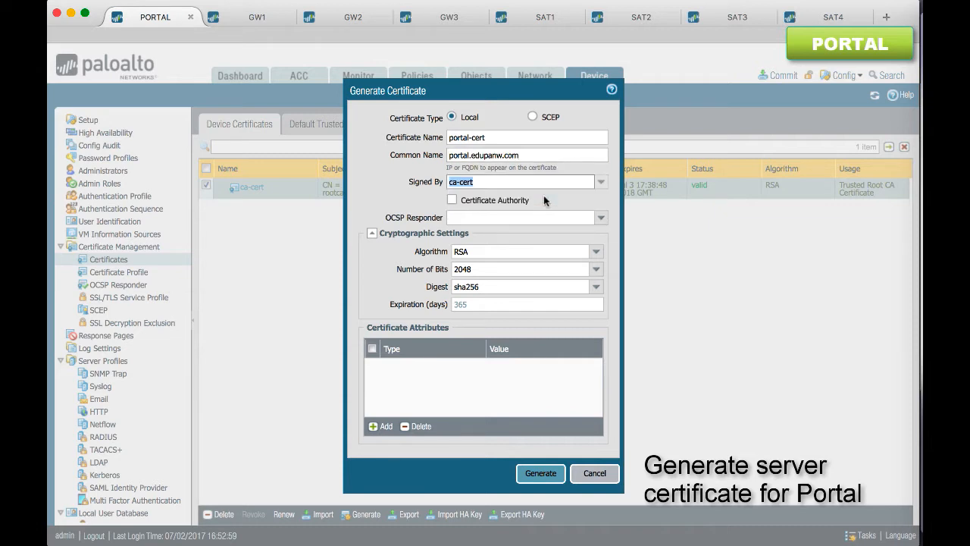
click(601, 219)
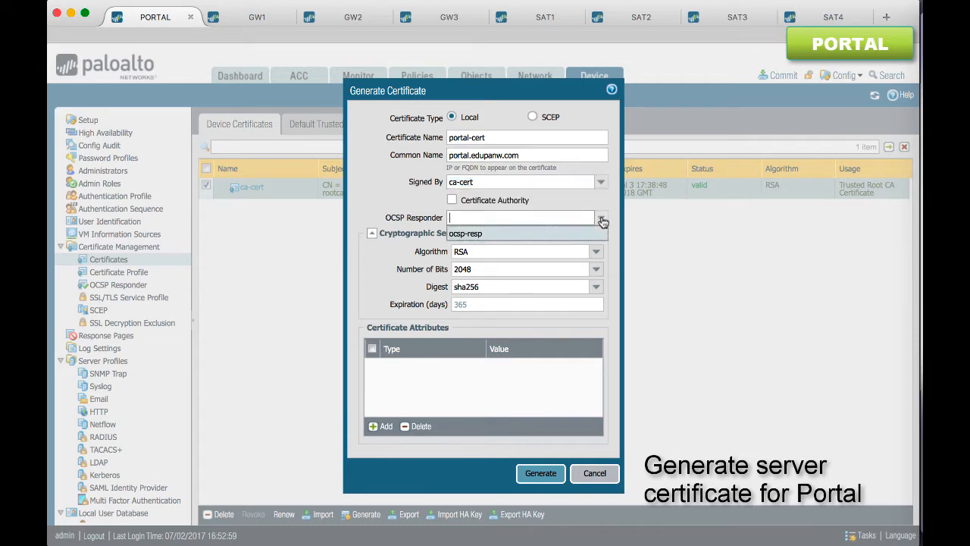
click(488, 235)
click(536, 472)
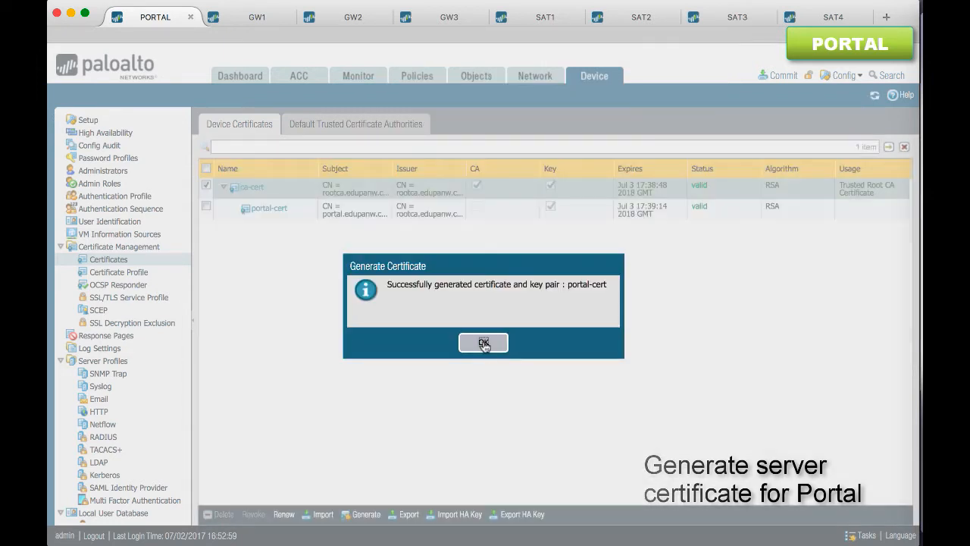
click(484, 342)
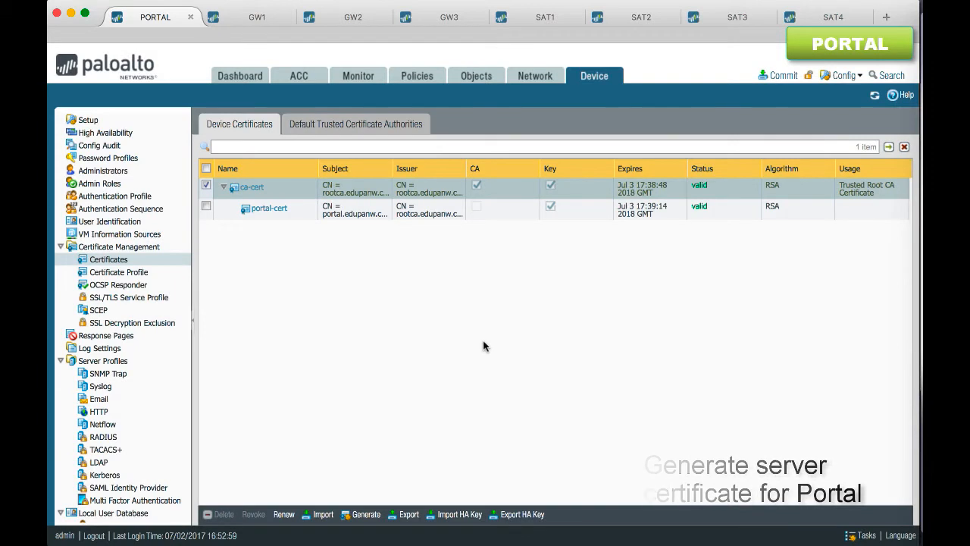
Add an SSL/TLS service profile named tls-profile that uses the portal-cert certificate
click(156, 303)
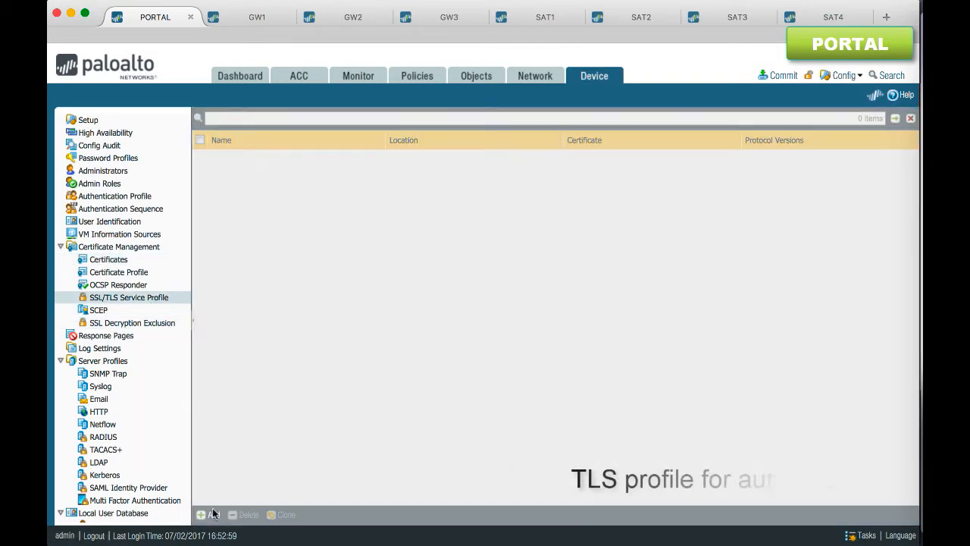
click(211, 515)
text(tls-profile)
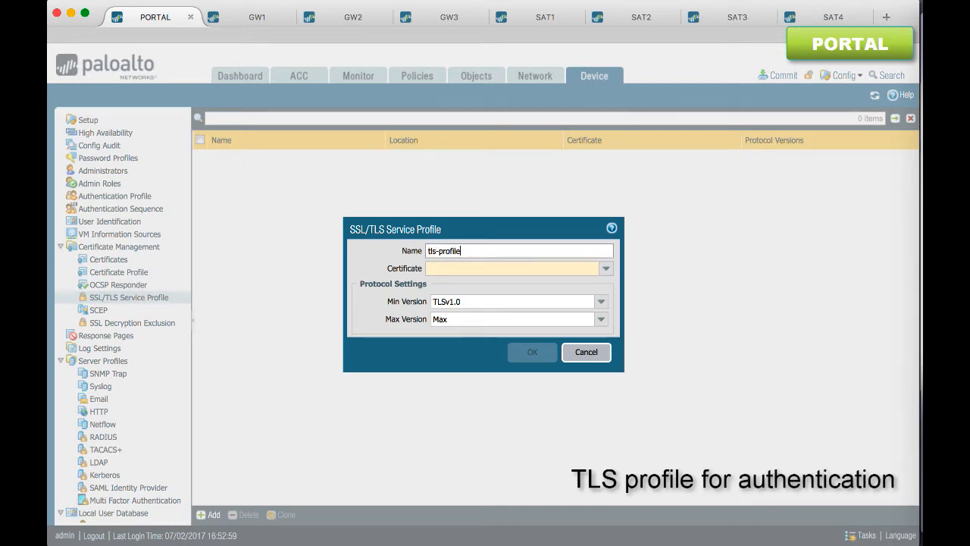
click(607, 269)
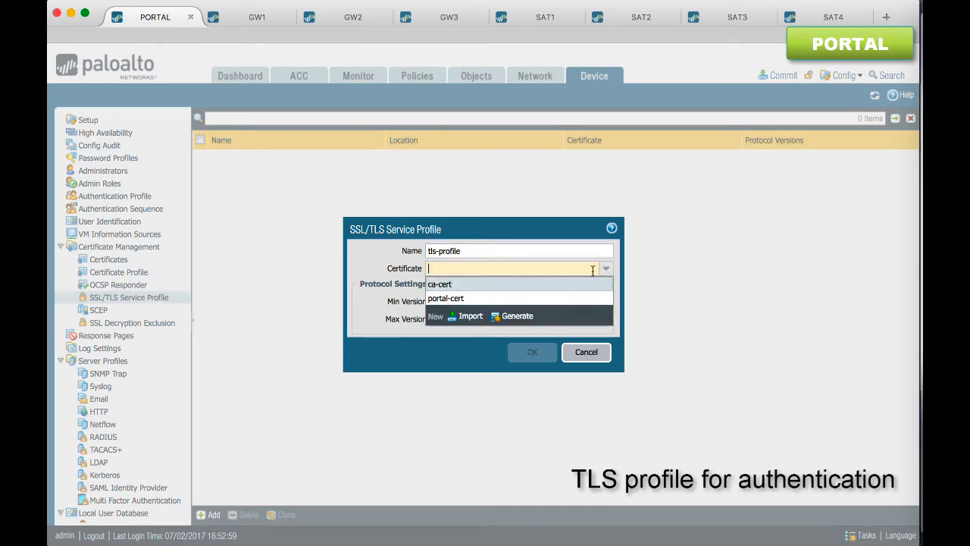
click(527, 298)
click(530, 352)
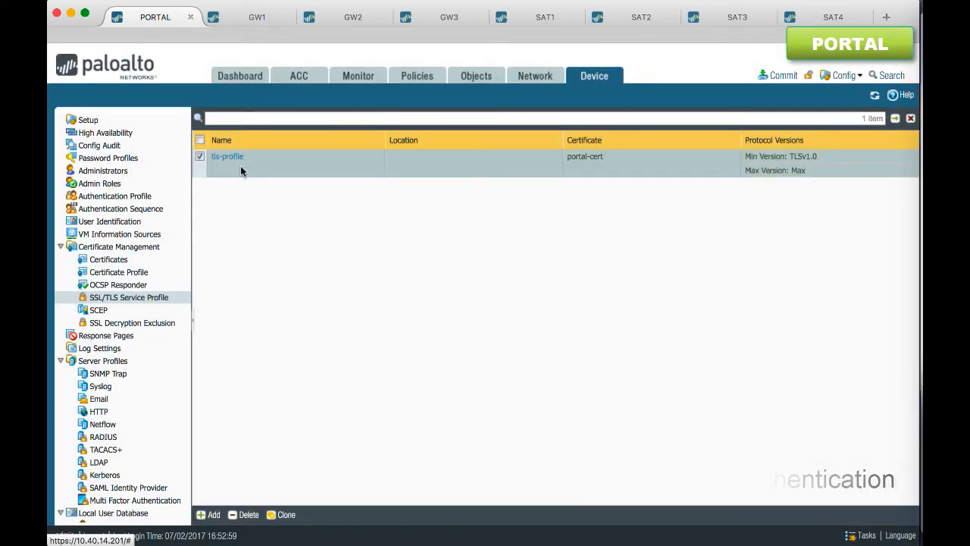
Start a new device certificate named gw1-cert with the common name gw1.edupanw.com
click(123, 260)
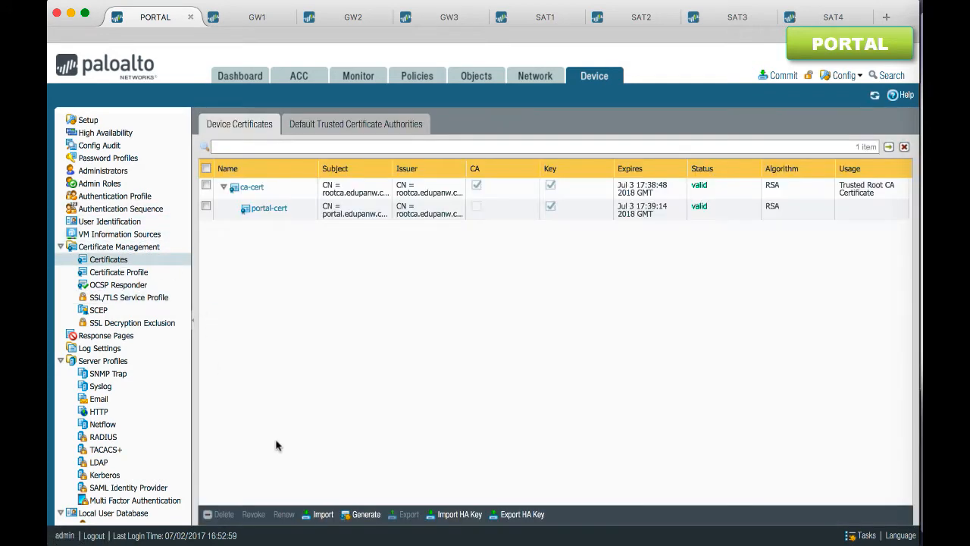
click(363, 514)
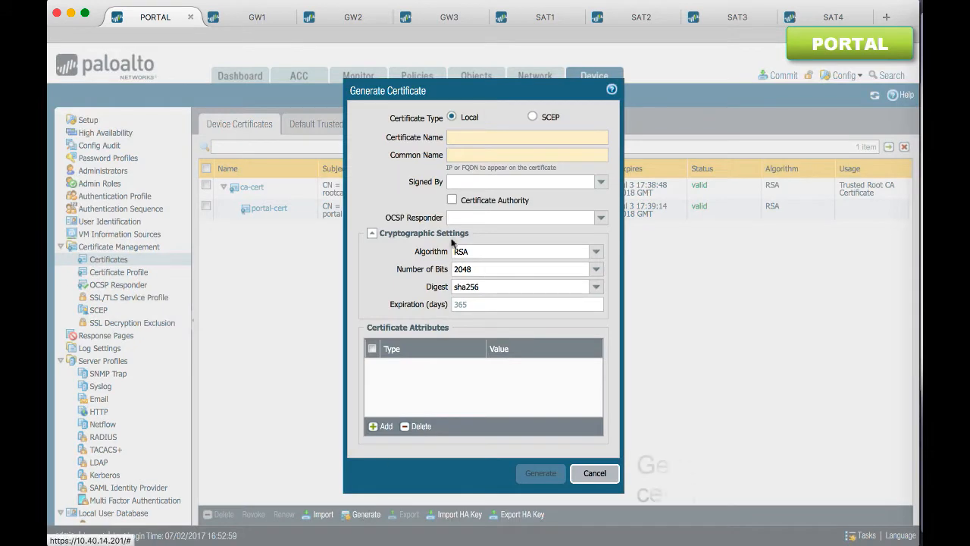
click(480, 136)
text(gw1)
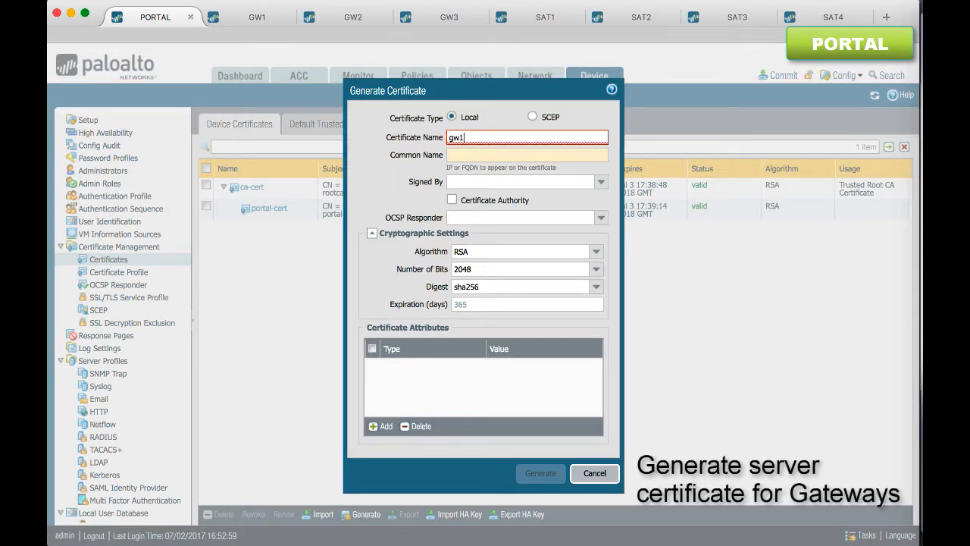
text(-cert)
key(Tab)
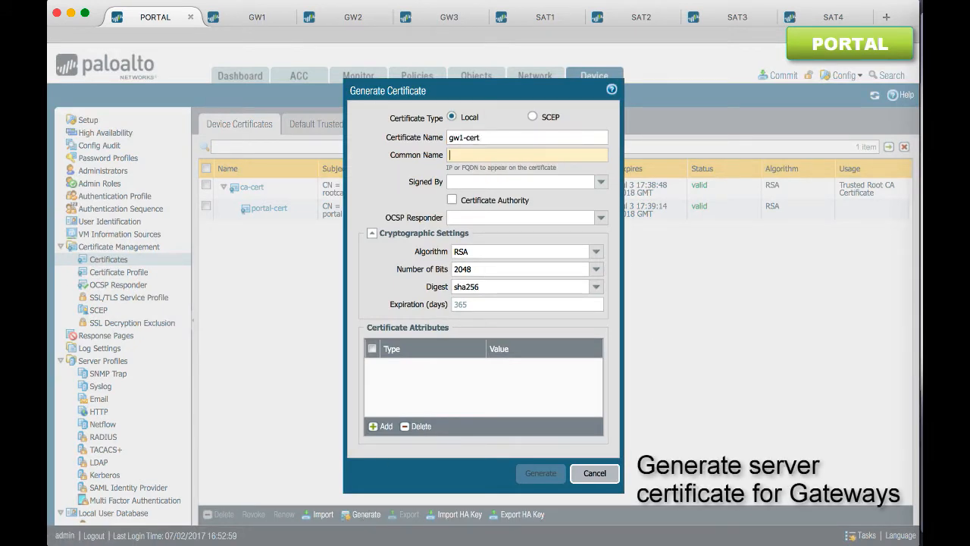
text(gw1)
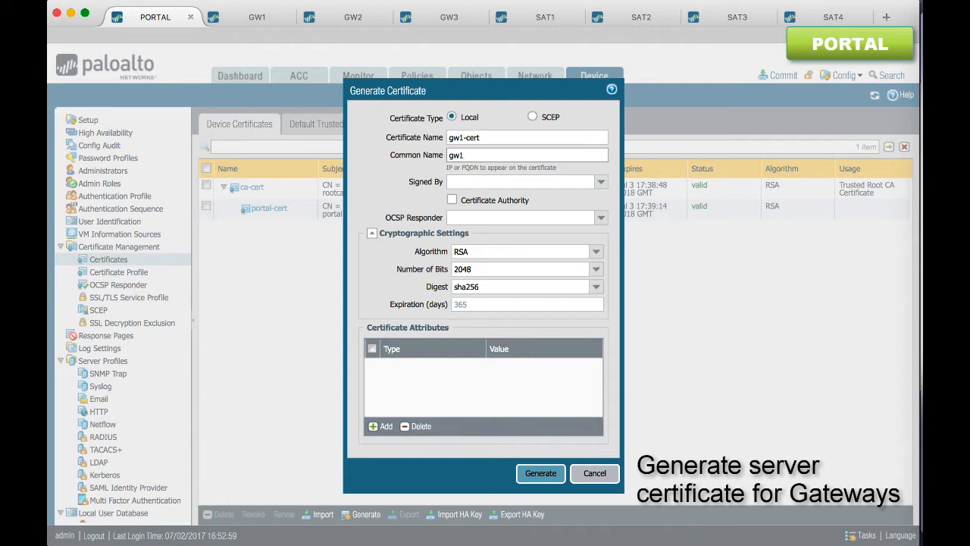
text(.edupanw.com)
Have the gateway certificate signed by ca-cert with the ocsp-resp OCSP responder, and generate it
click(601, 182)
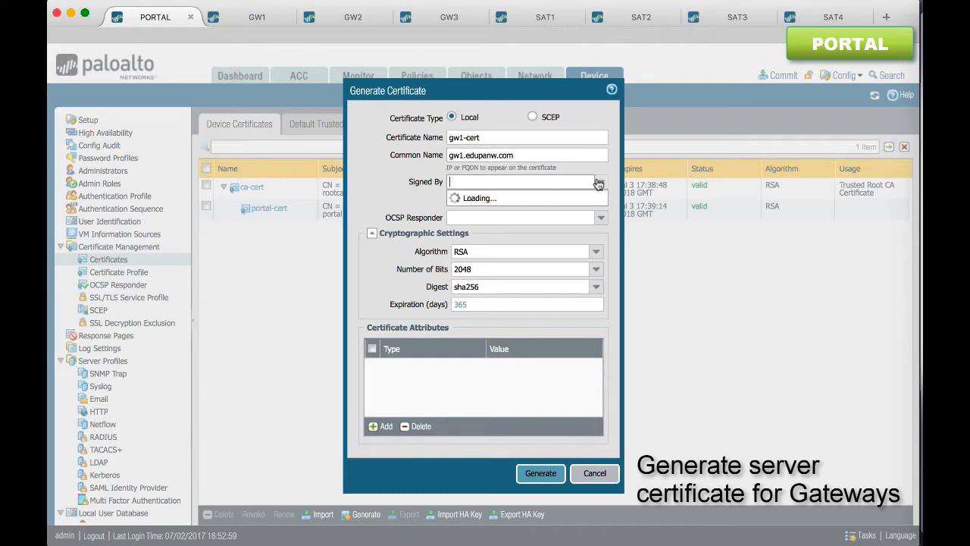
click(523, 200)
click(600, 218)
click(558, 235)
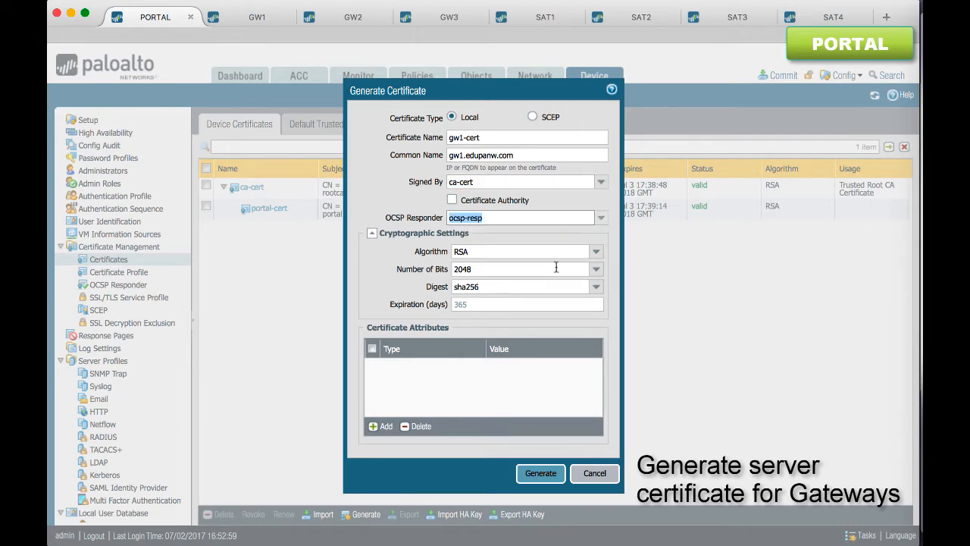
click(541, 473)
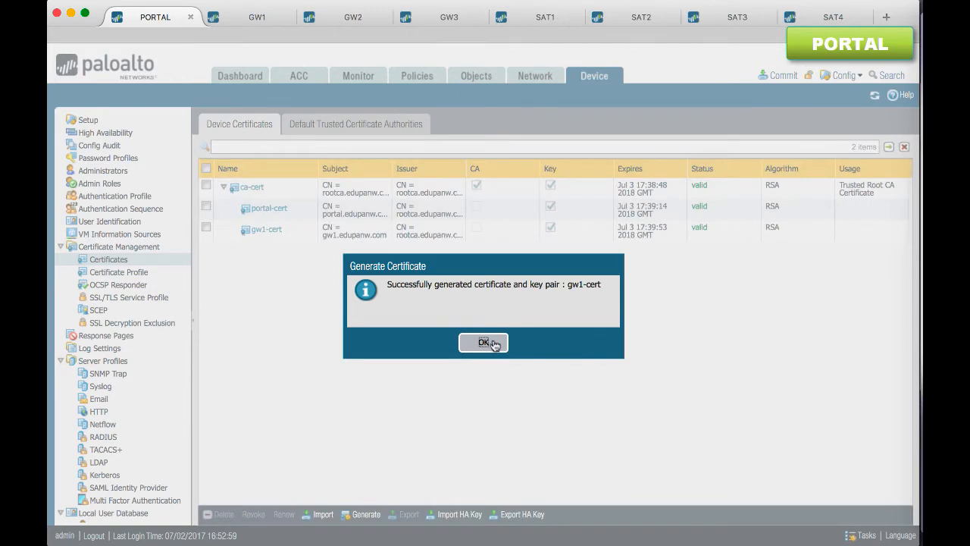
click(489, 343)
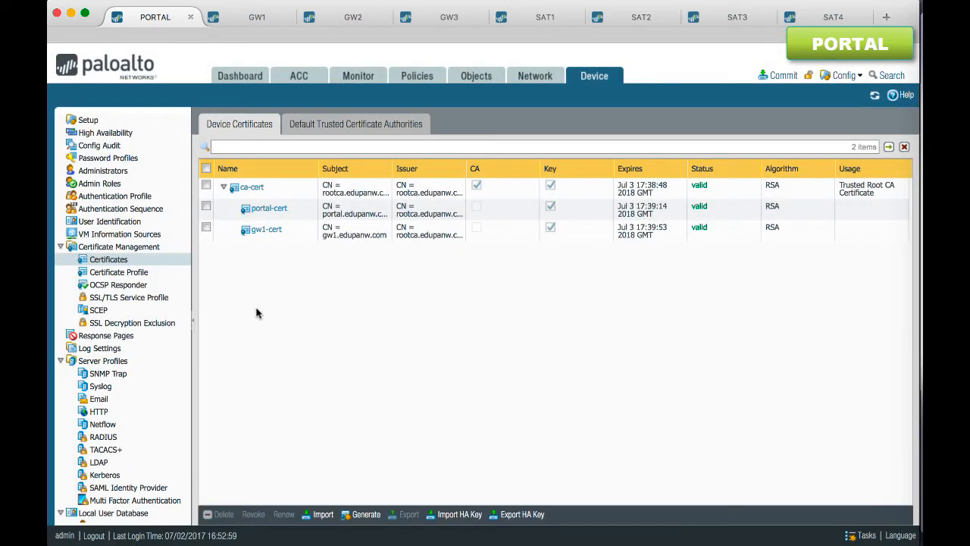
Export only the ca-cert certificate in Base64 Encoded Certificate (PEM) format without its private key, and save the file
click(216, 191)
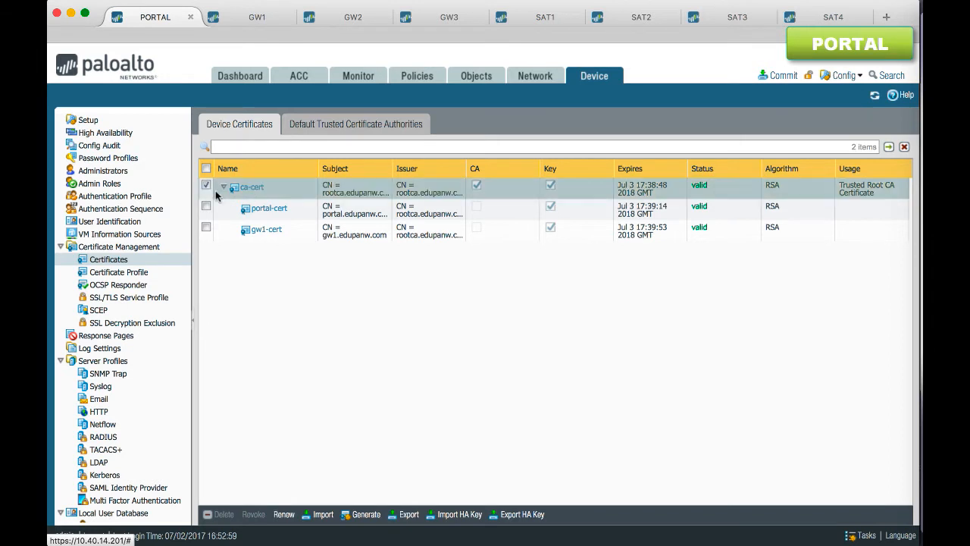
click(219, 229)
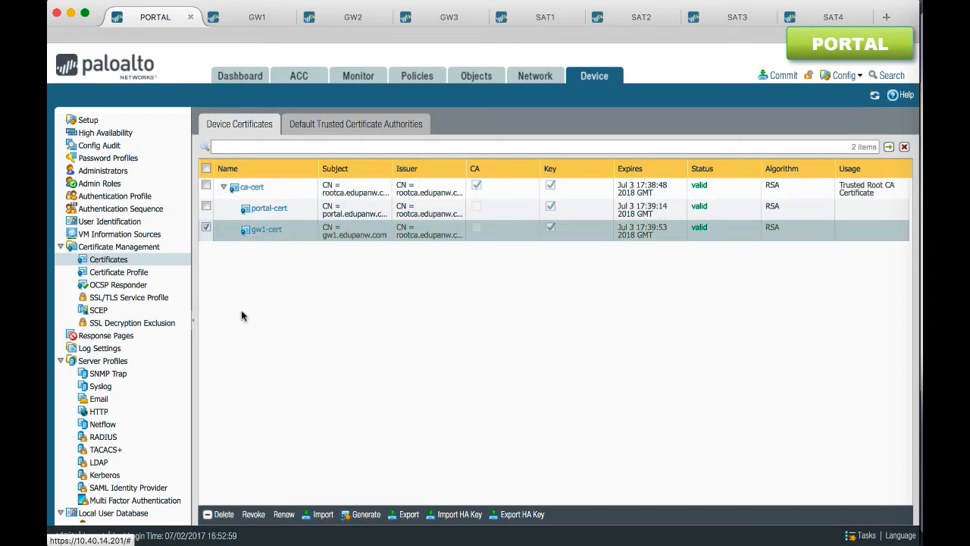
click(202, 228)
click(206, 186)
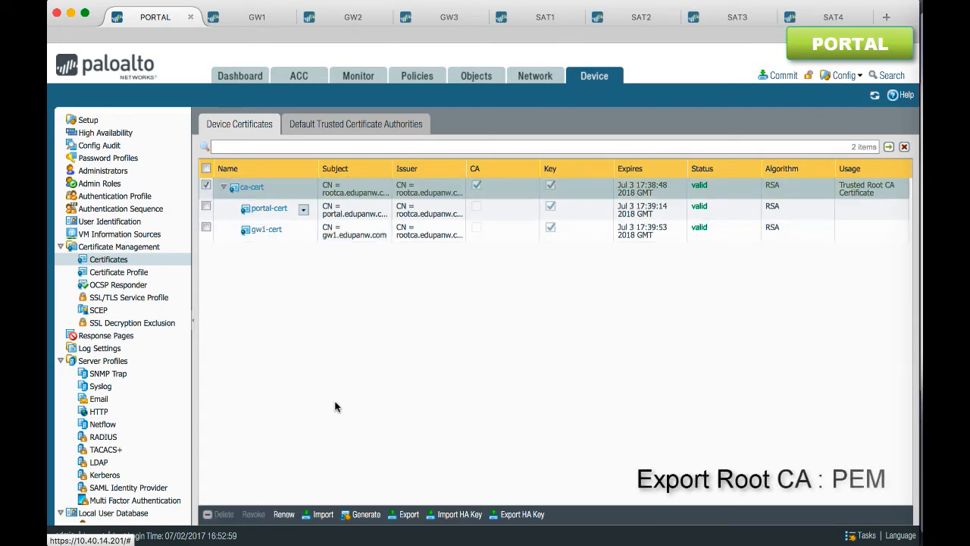
click(403, 515)
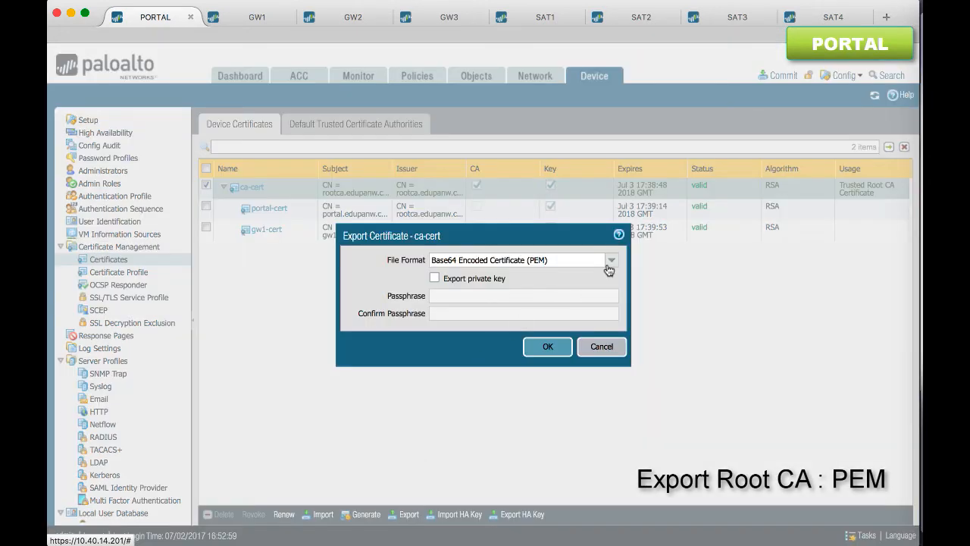
click(584, 260)
click(557, 348)
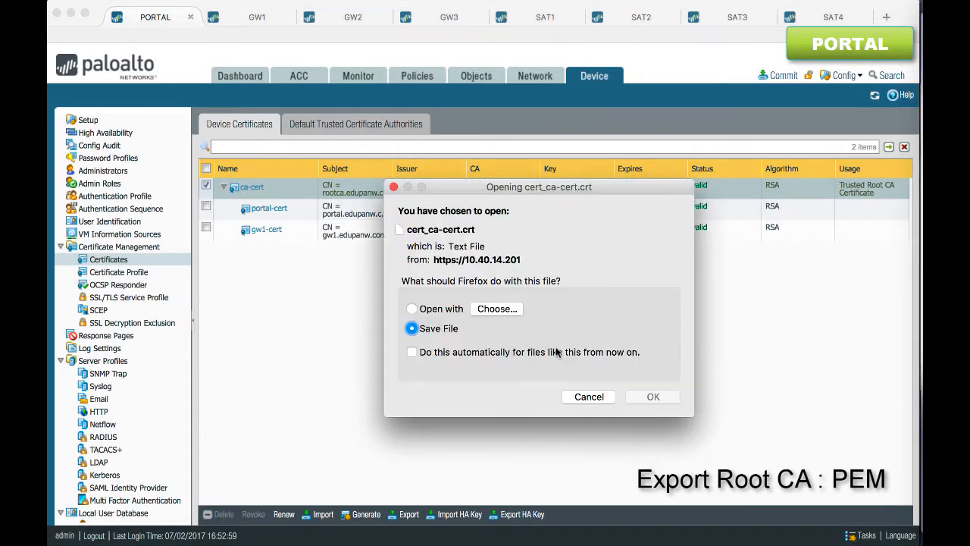
click(651, 397)
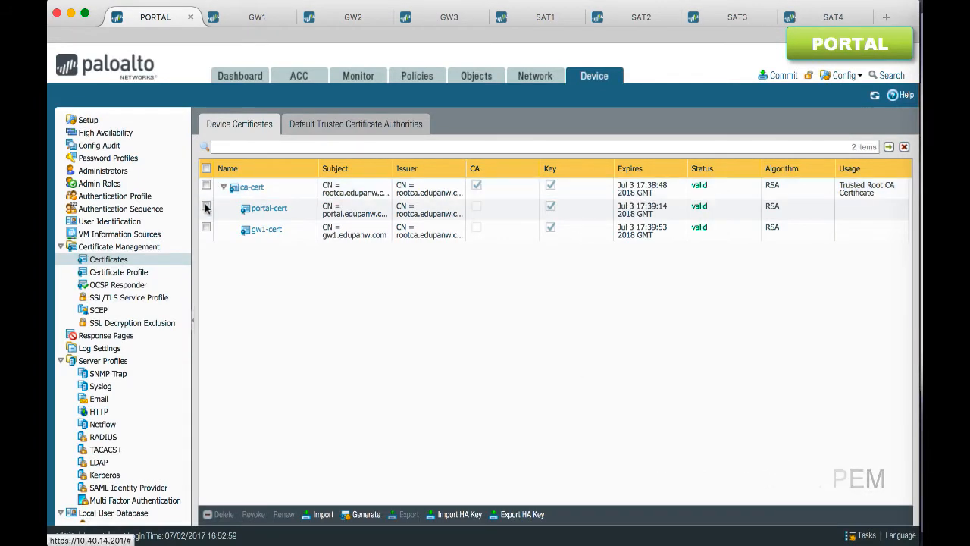
Export gw1-cert as Encrypted Private Key and Certificate (PKCS12), entering and confirming the export passphrase, and save the file
click(303, 230)
click(406, 514)
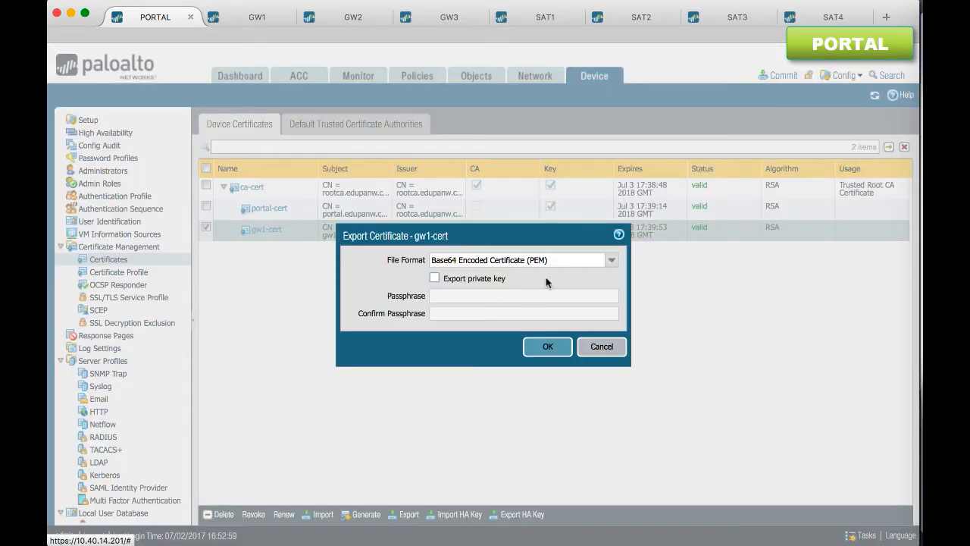
click(609, 261)
click(576, 307)
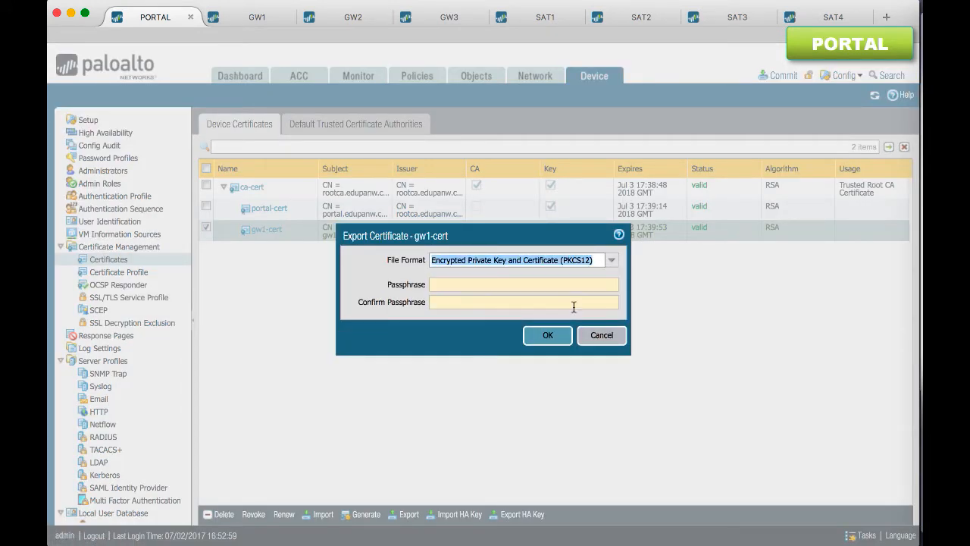
click(551, 284)
text(admin)
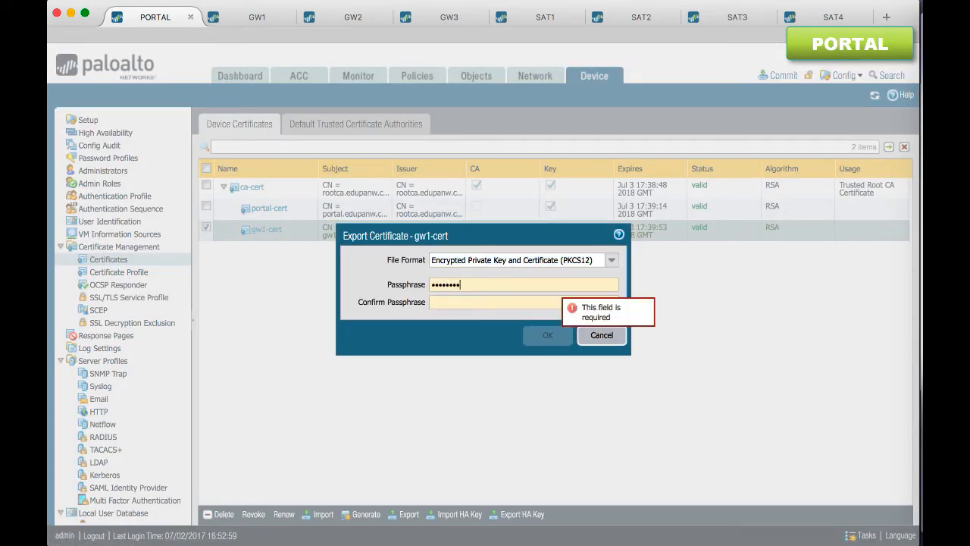
key(Tab)
text(••••••••)
click(547, 335)
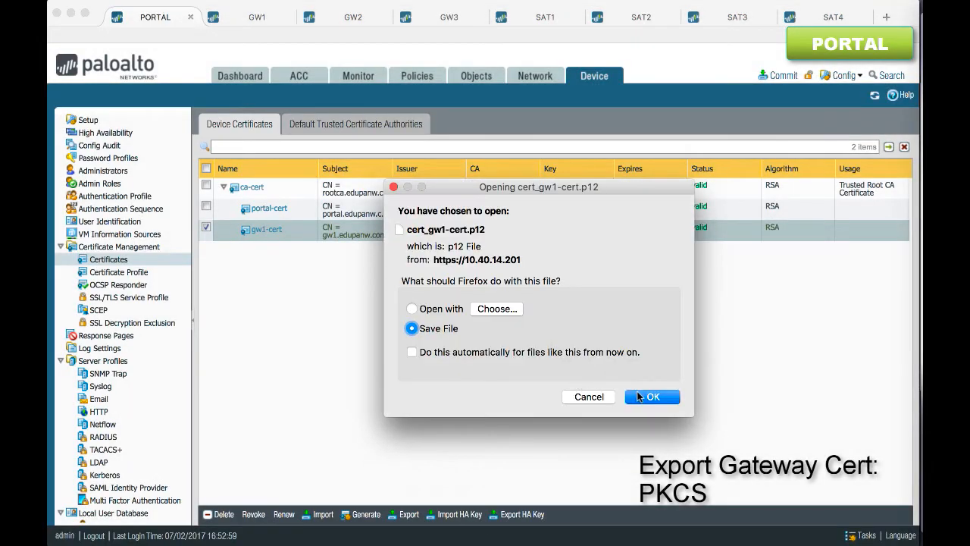
click(639, 397)
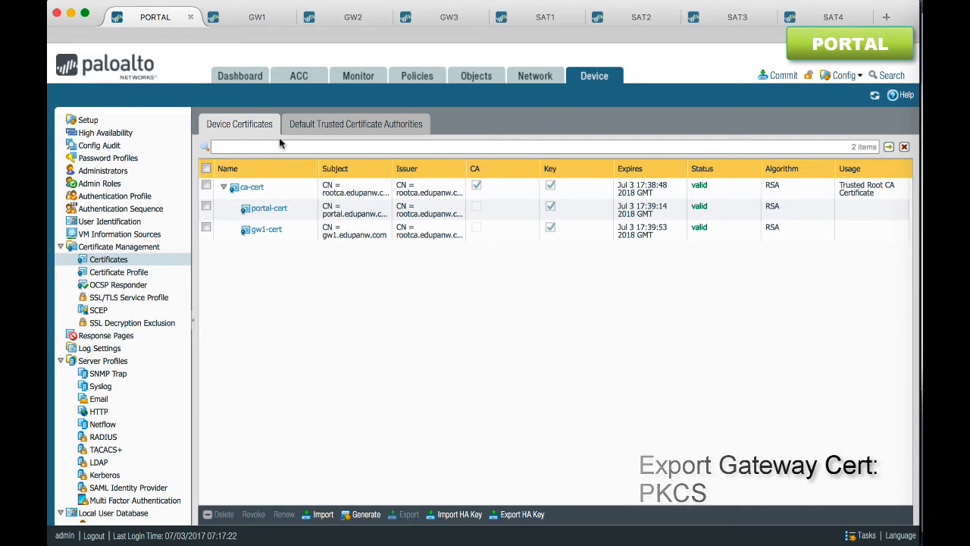
On the GW1 firewall, import the file cert_ca-cert.crt as a local PEM device certificate named ca-cert
click(255, 16)
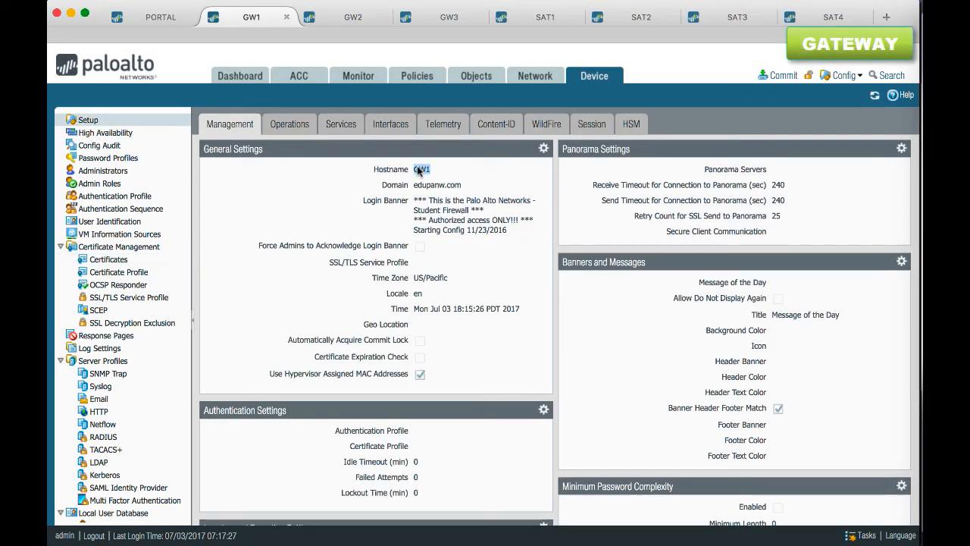
click(109, 259)
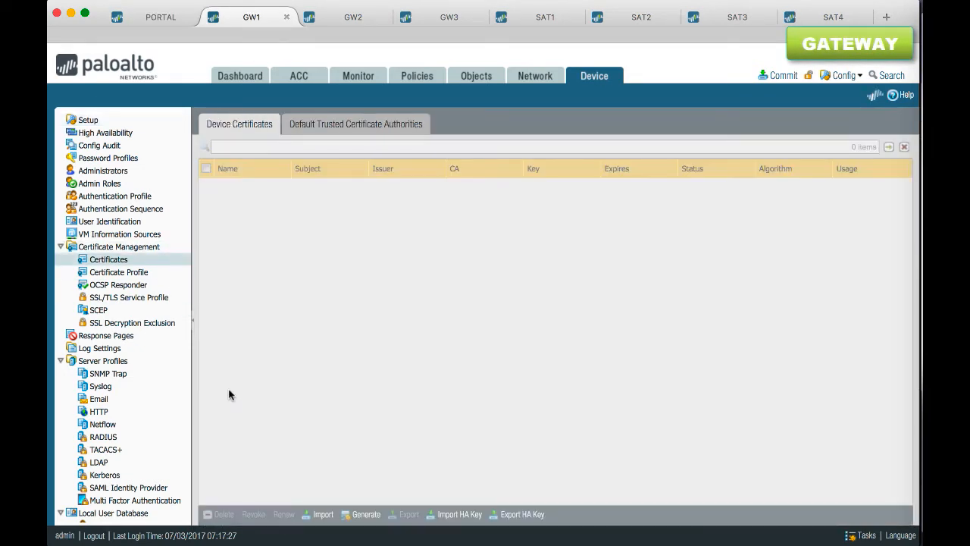
click(324, 514)
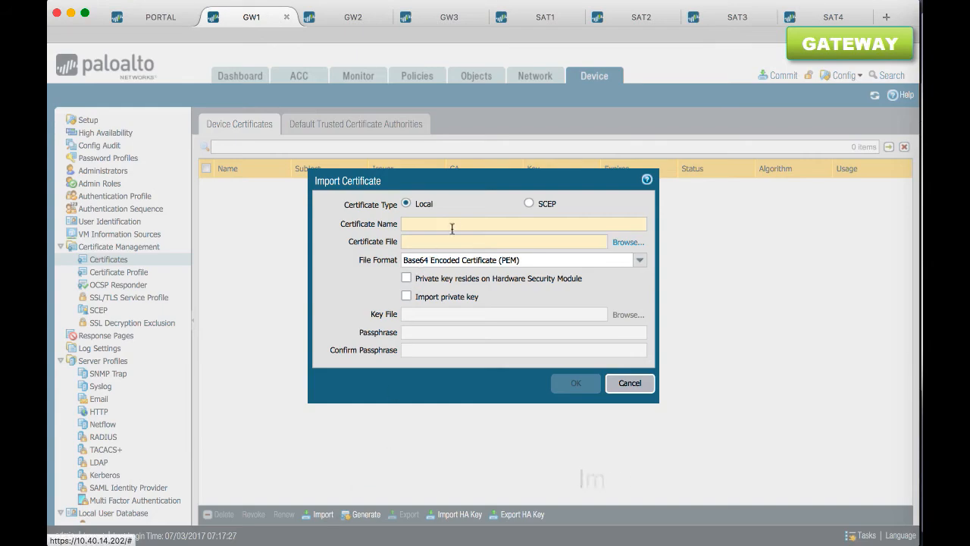
click(452, 224)
text(ca-cert)
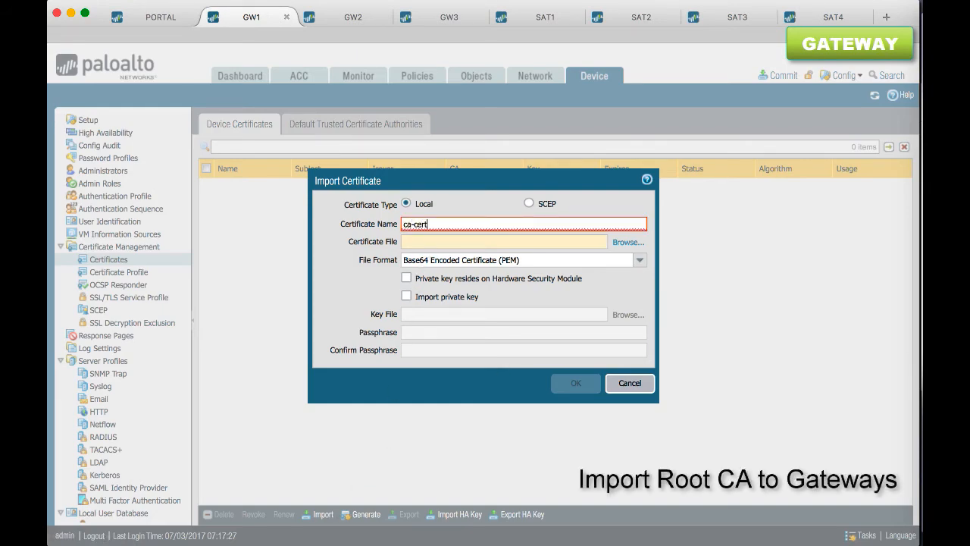
click(628, 241)
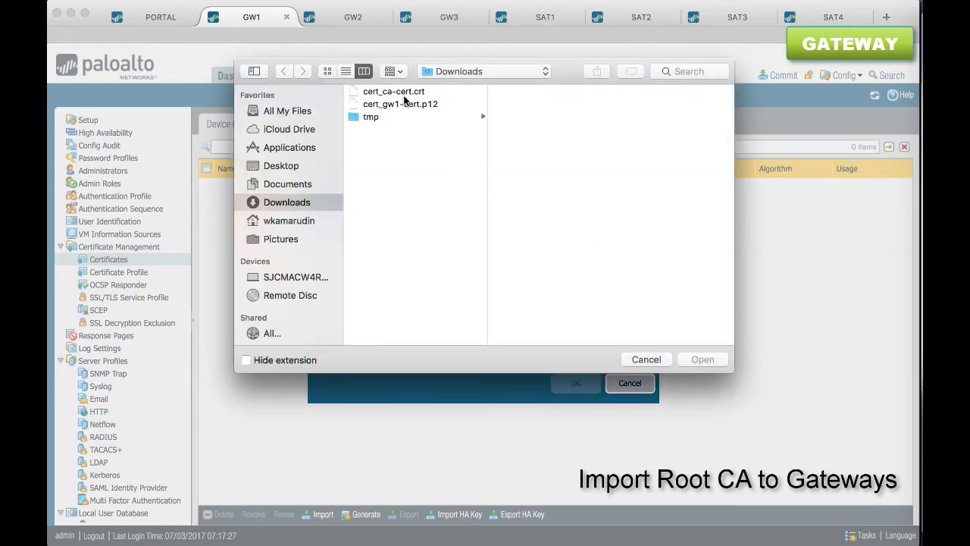
double_click(395, 91)
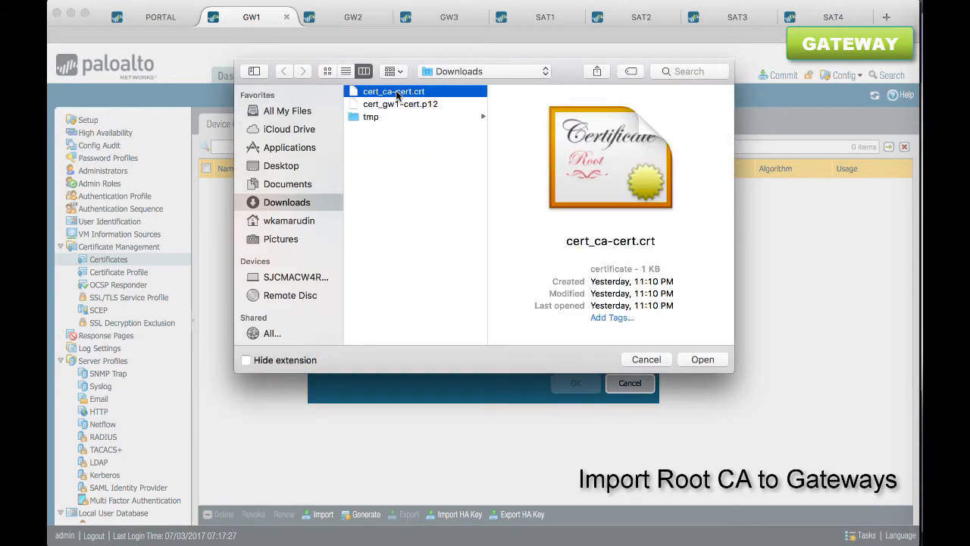
click(576, 384)
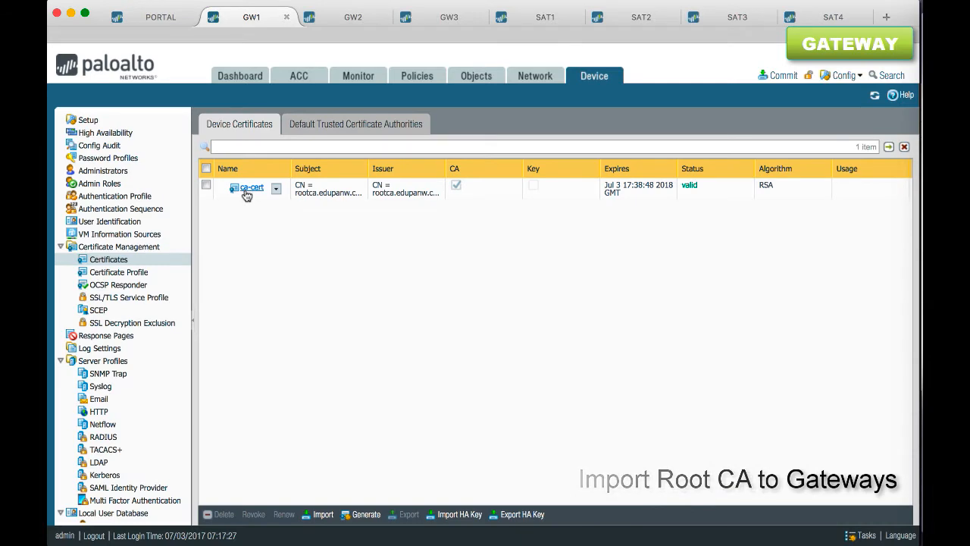
Mark the imported ca-cert certificate as a Trusted Root CA
click(247, 188)
click(360, 349)
click(598, 382)
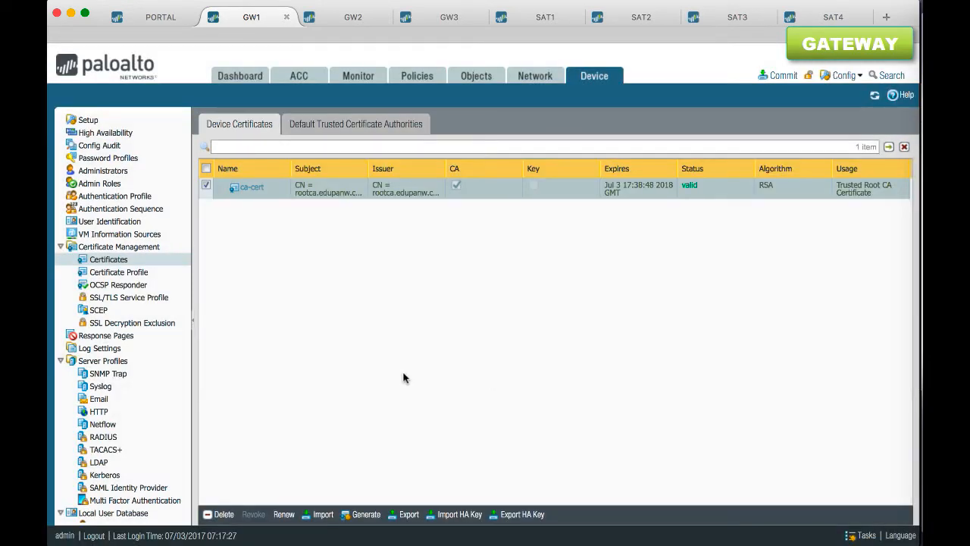
Set up a certificate import named gw1-cert from cert_gw1-cert.p12 in Encrypted Private Key and Certificate (PKCS12) format
click(318, 514)
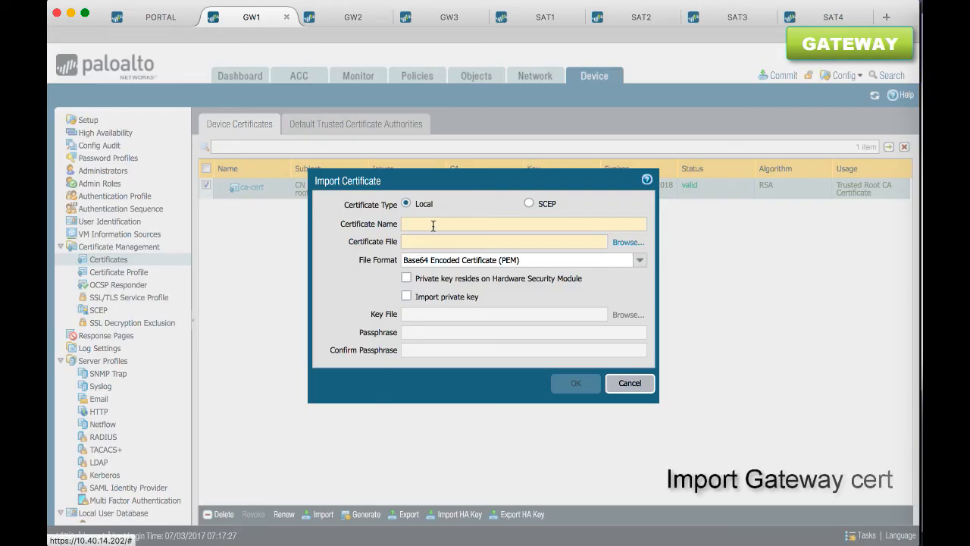
text(gw1-cert)
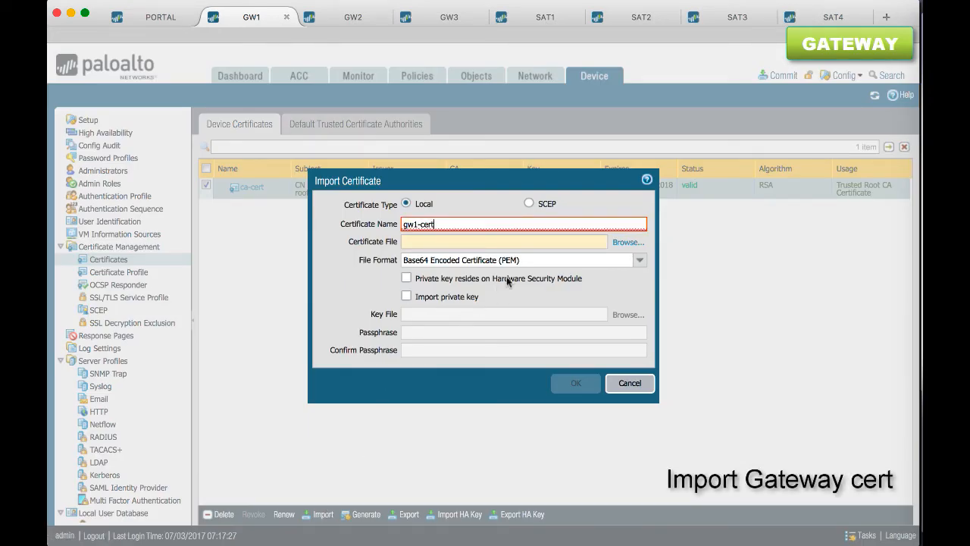
click(629, 242)
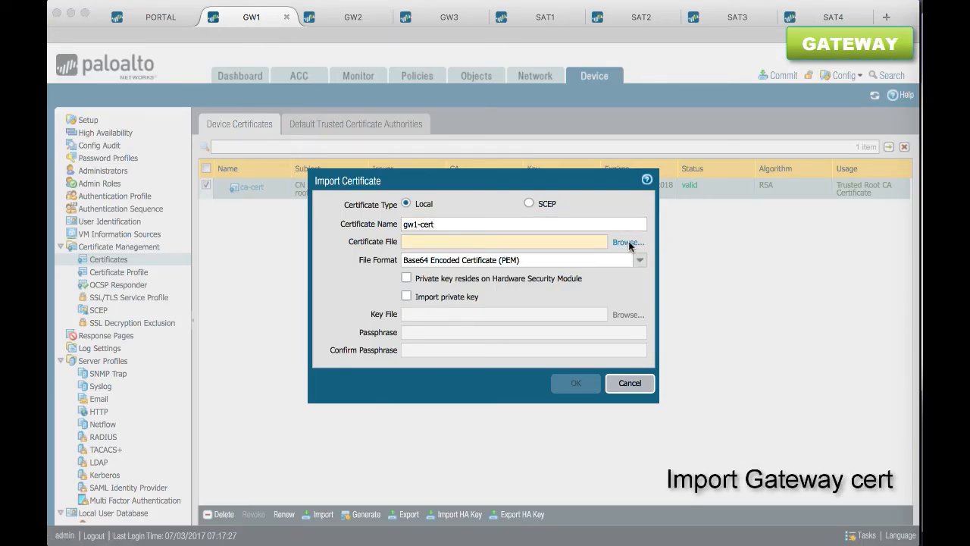
double_click(413, 105)
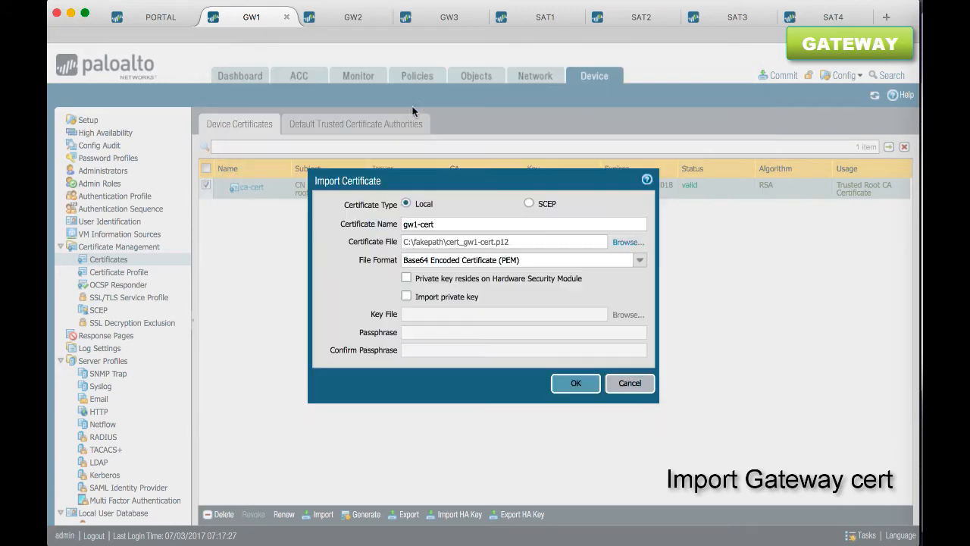
click(635, 261)
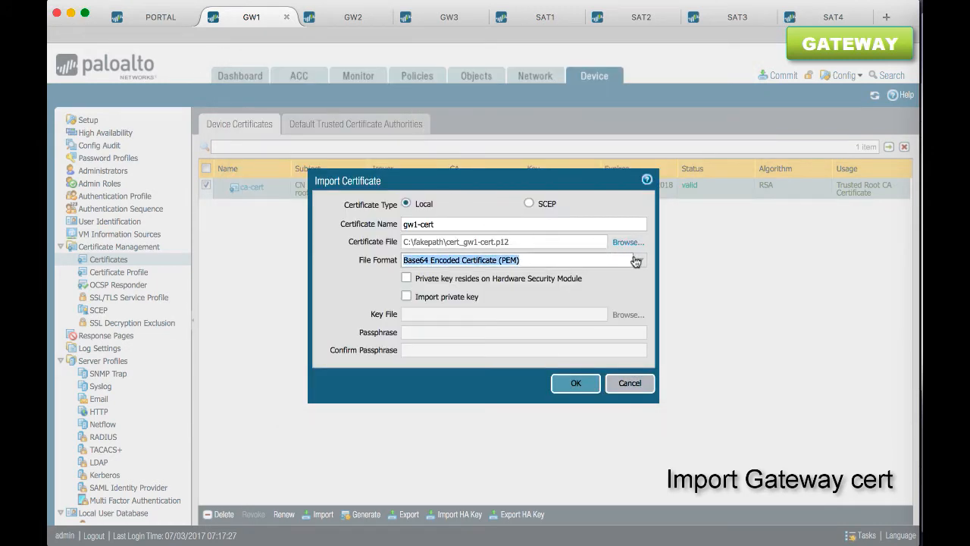
click(636, 261)
click(596, 289)
Enter and confirm the passphrase for the gateway certificate file and complete the import
click(568, 278)
text(admin)
key(Tab)
text(••••••••)
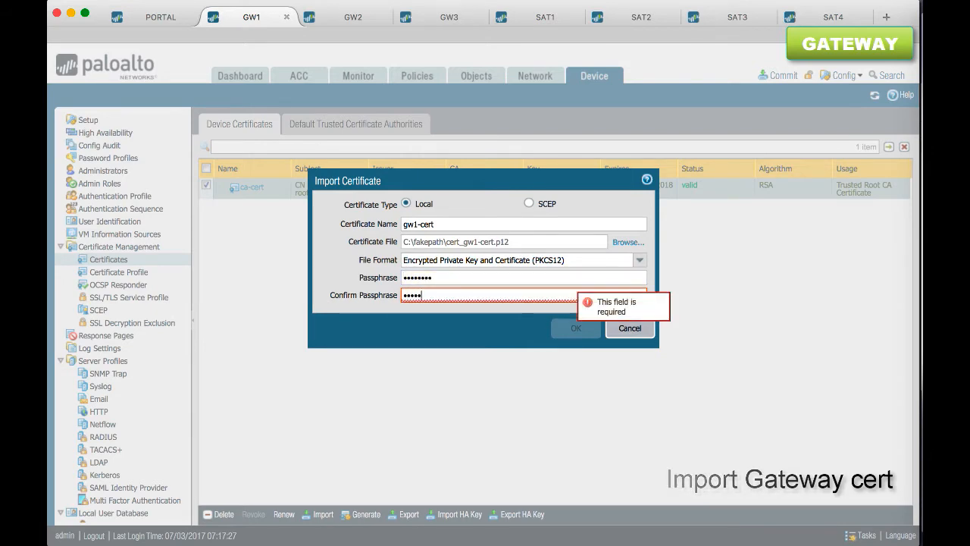
click(566, 330)
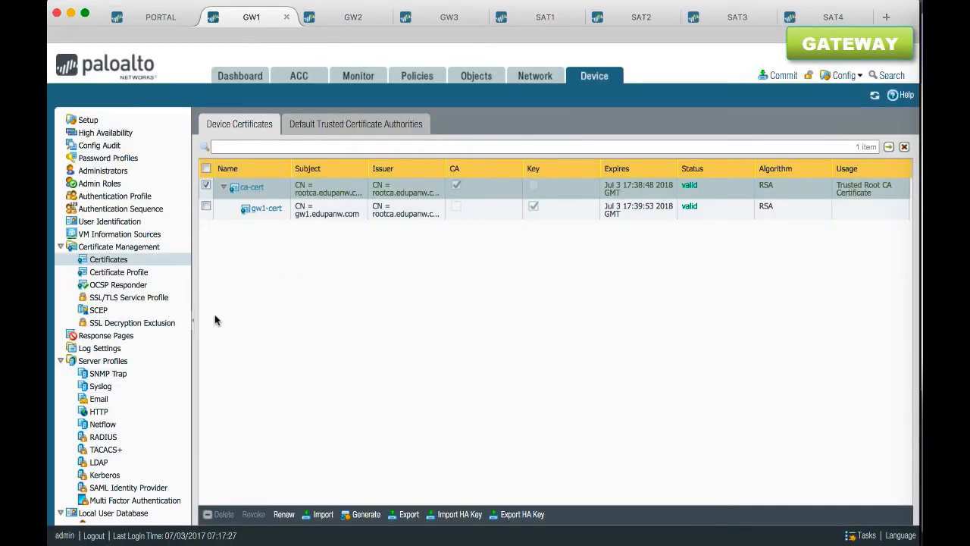
Add an SSL/TLS service profile named tls-profile on GW1 that uses the gw1-cert certificate
click(158, 300)
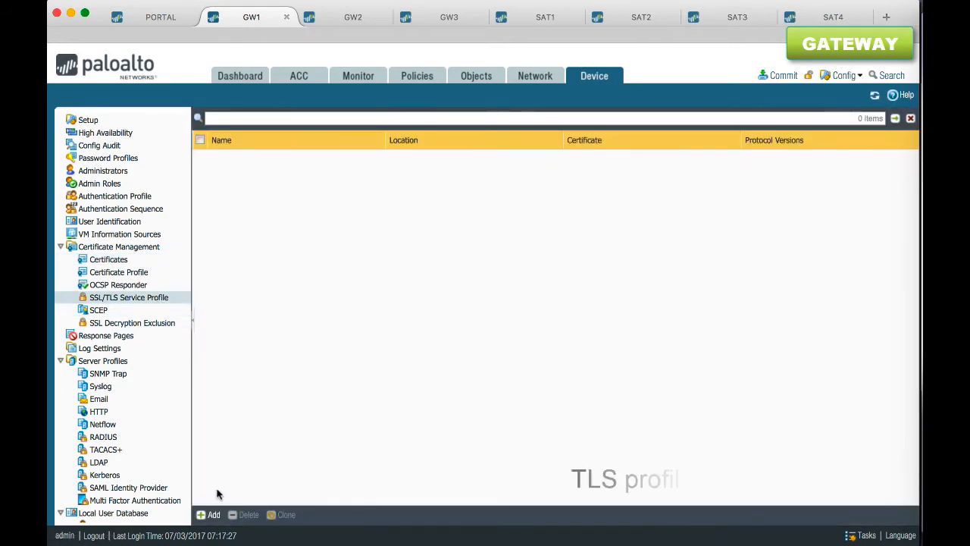
click(209, 515)
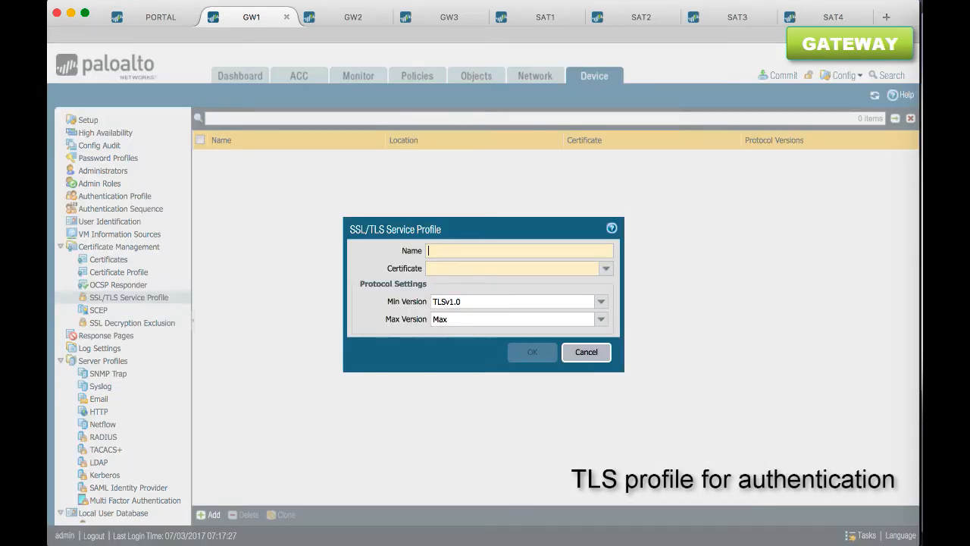
click(606, 270)
click(540, 287)
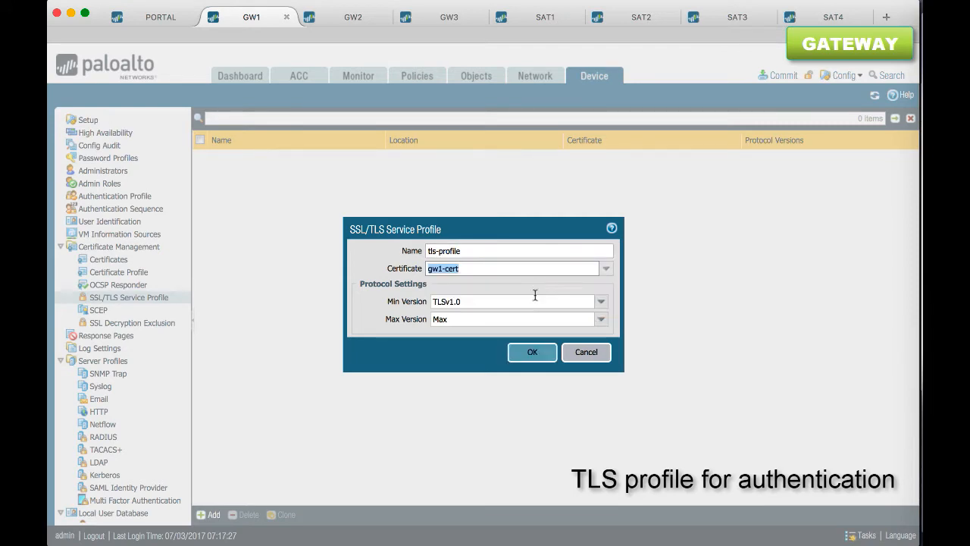
click(532, 353)
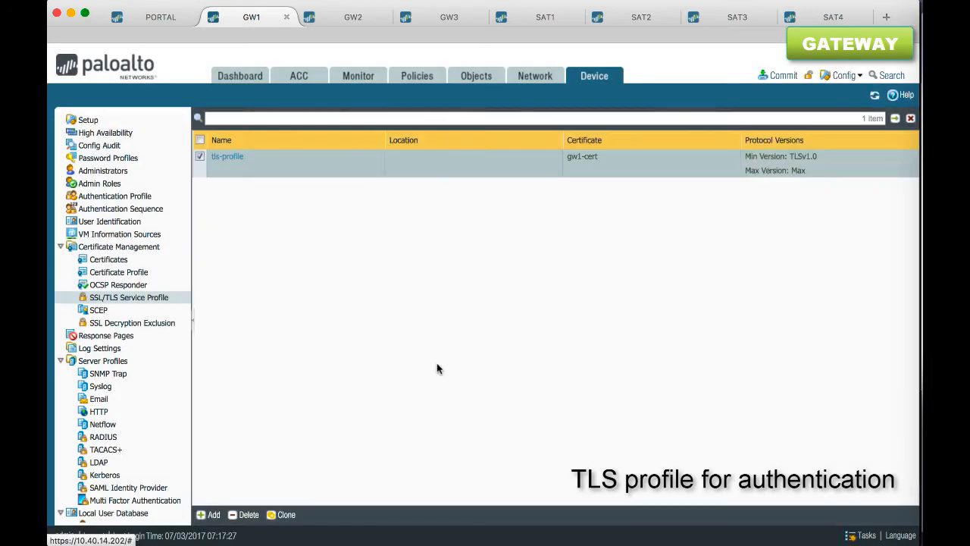
Start a new certificate profile on GW1 named cert-profile
click(144, 274)
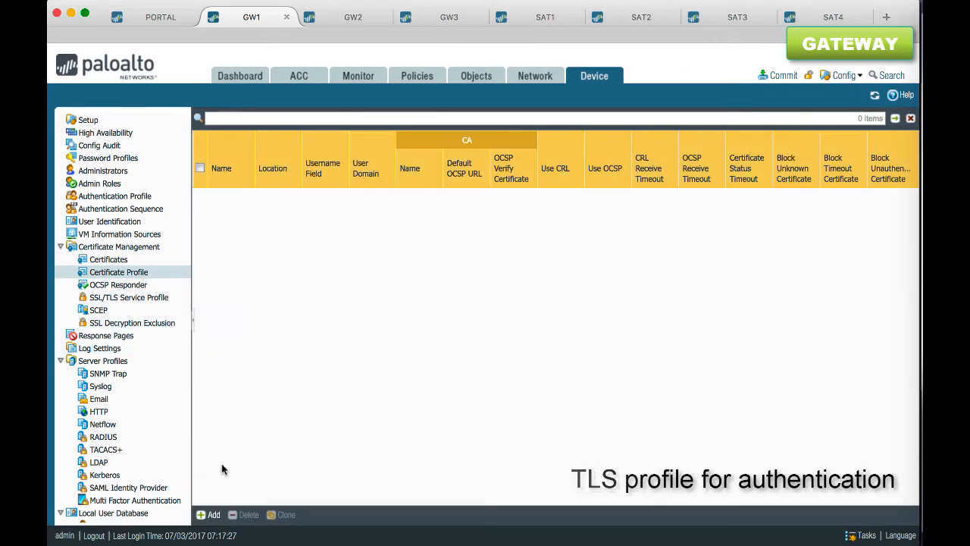
click(214, 516)
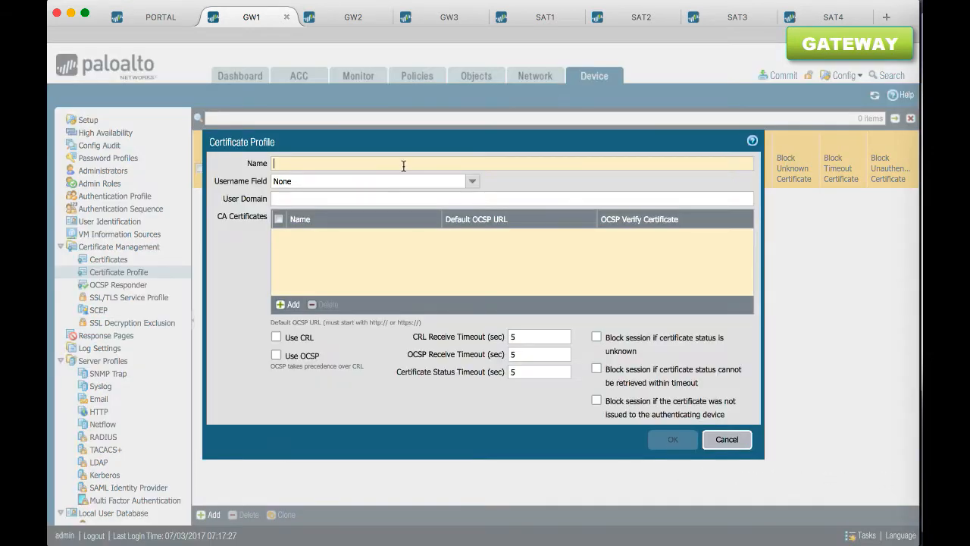
text(cert-profile)
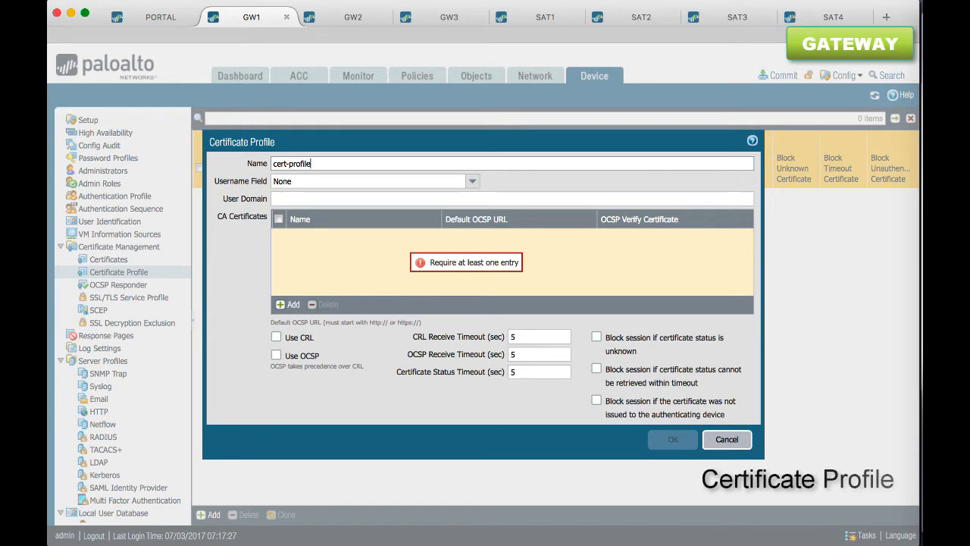
click(292, 304)
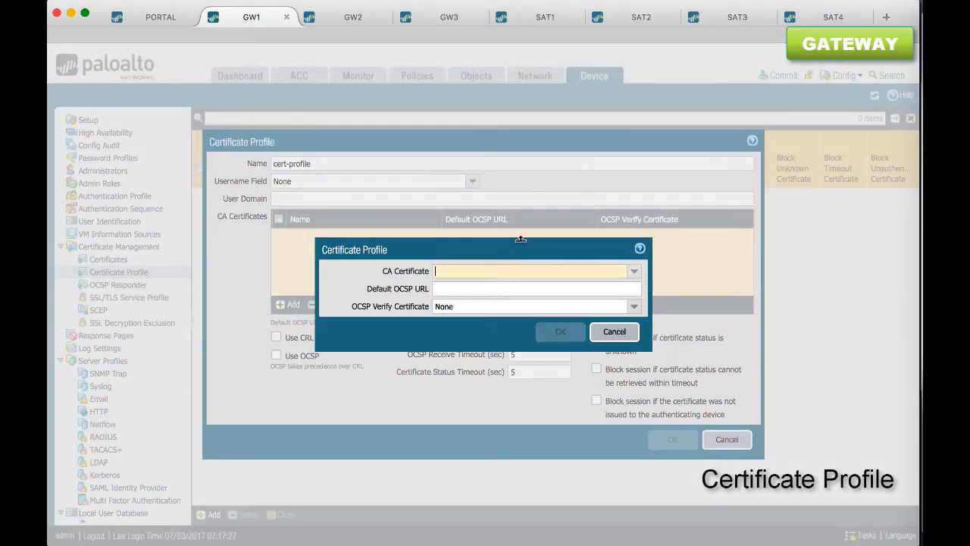
click(634, 274)
click(596, 290)
click(571, 290)
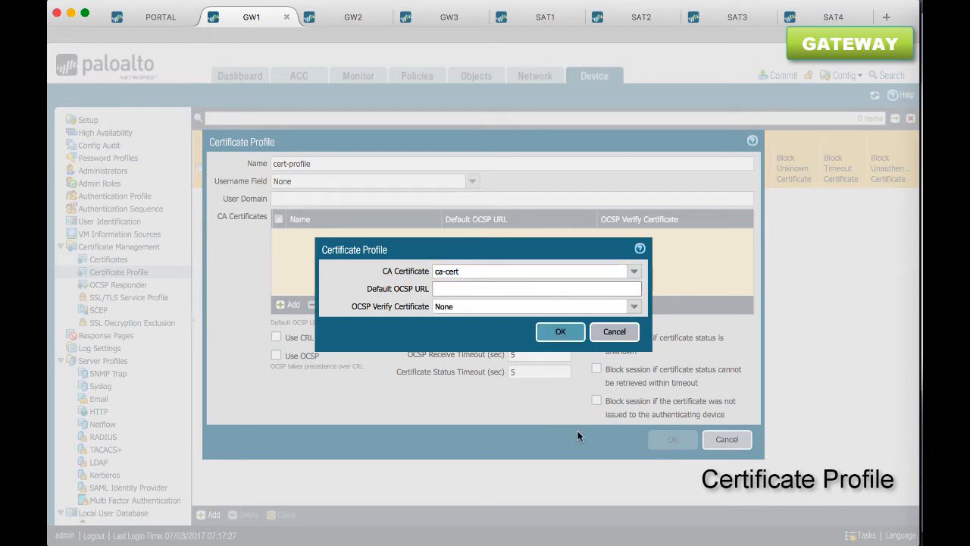
text(http://p)
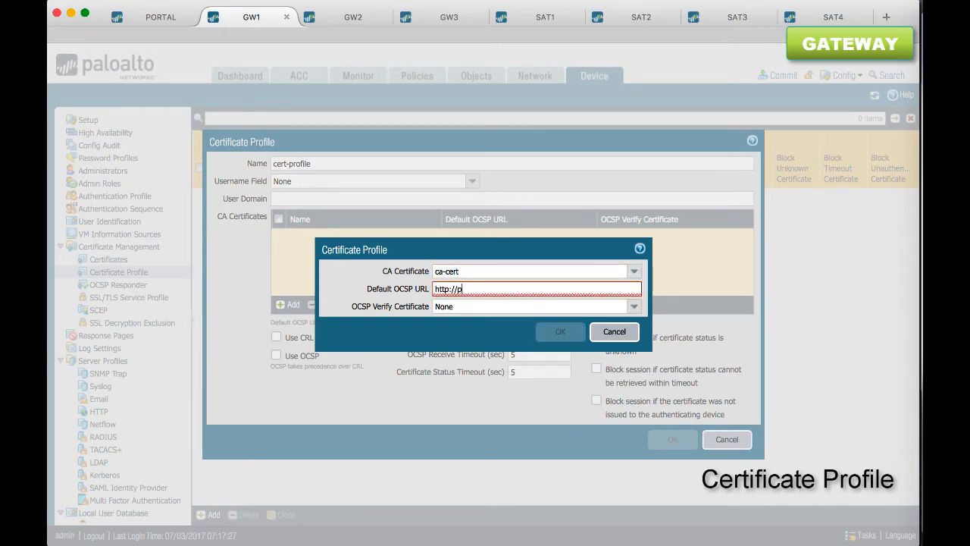
text(ortal.edupanw.com/CA/ocsp)
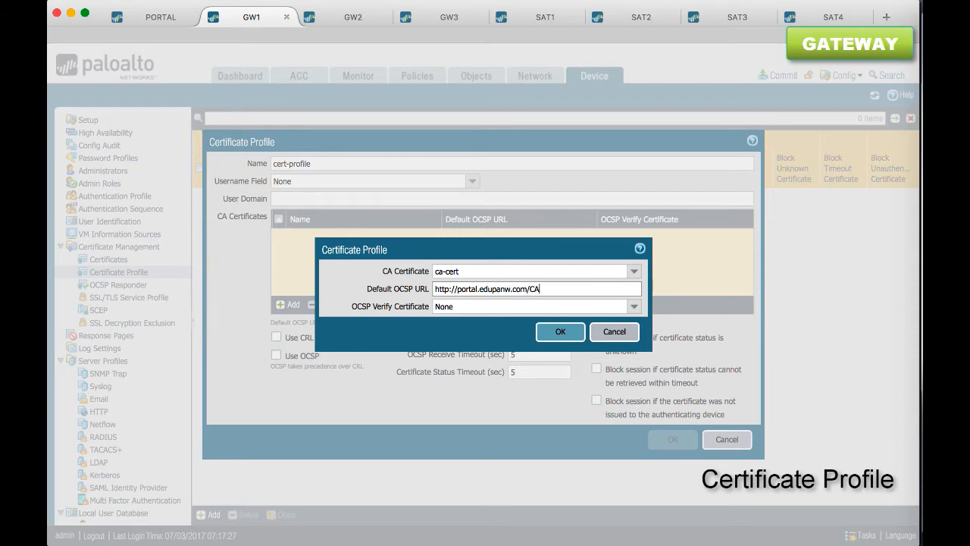
click(570, 336)
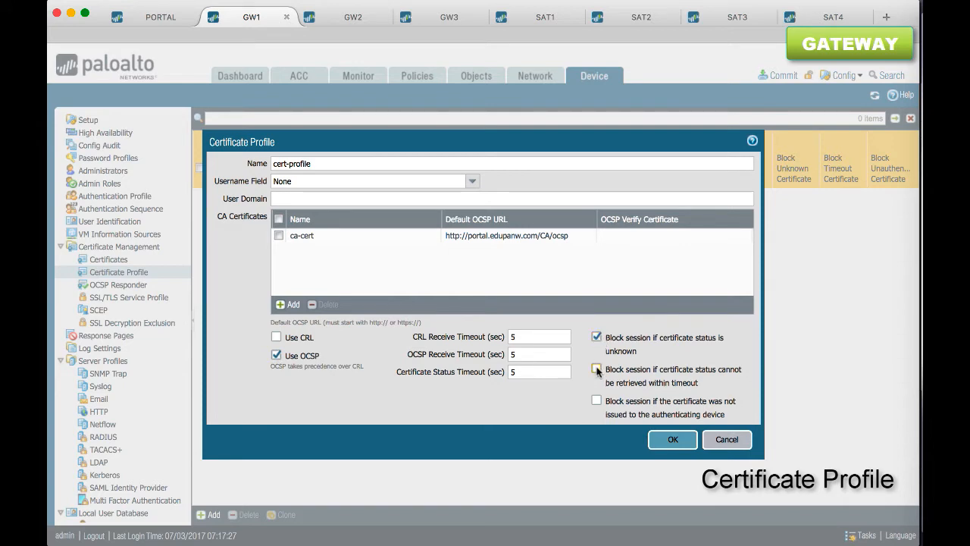
click(661, 439)
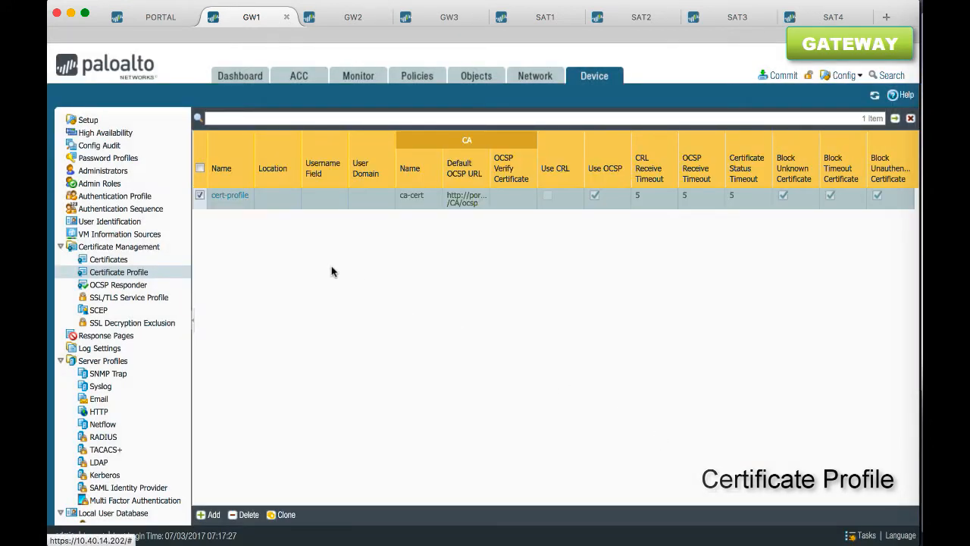
On SAT1, import the certificate file cert_ca-cert.crt from Downloads with the certificate name ca-cert
click(534, 17)
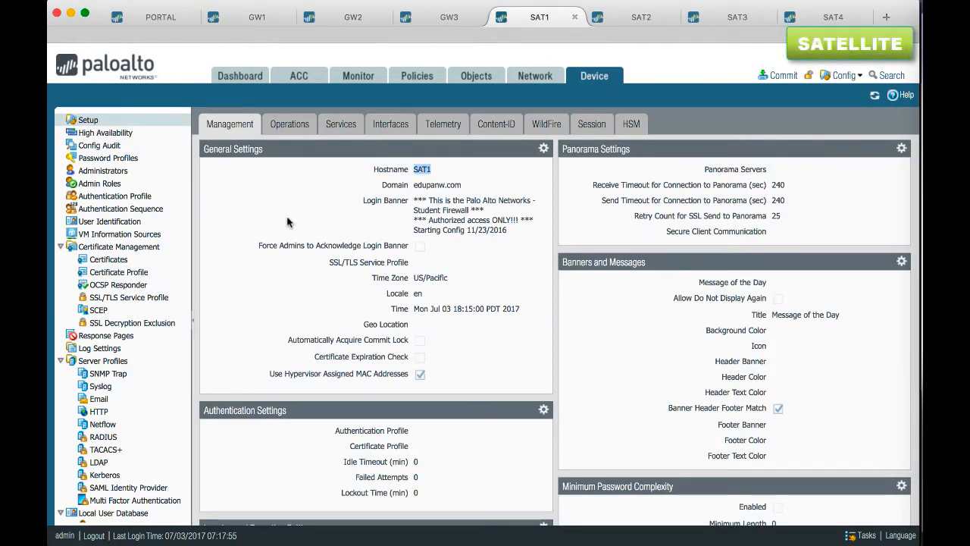
click(149, 265)
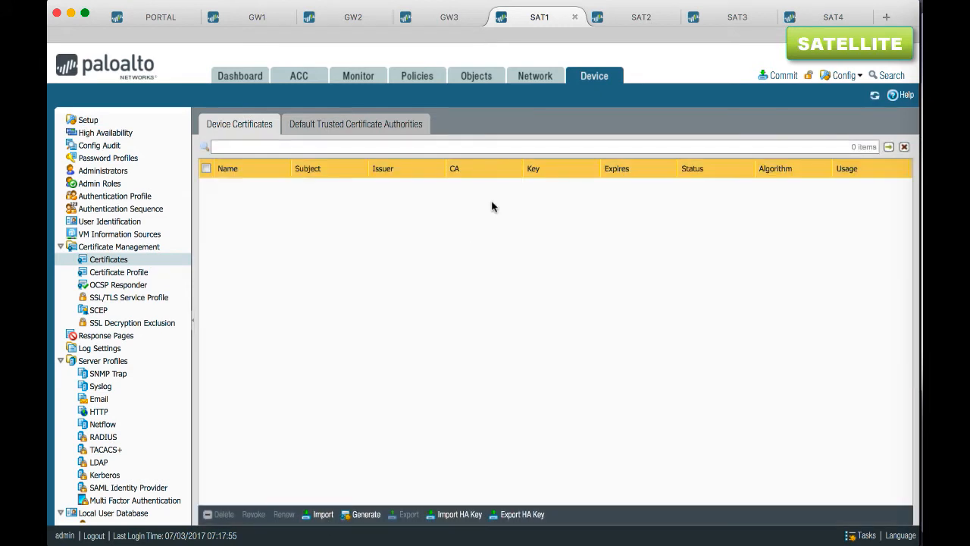
click(319, 514)
text(ca-cert)
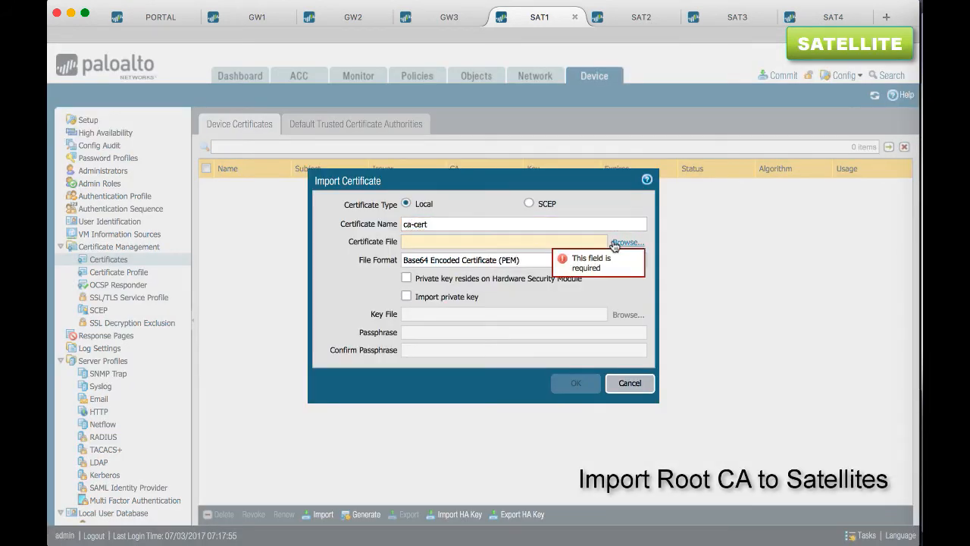
click(628, 242)
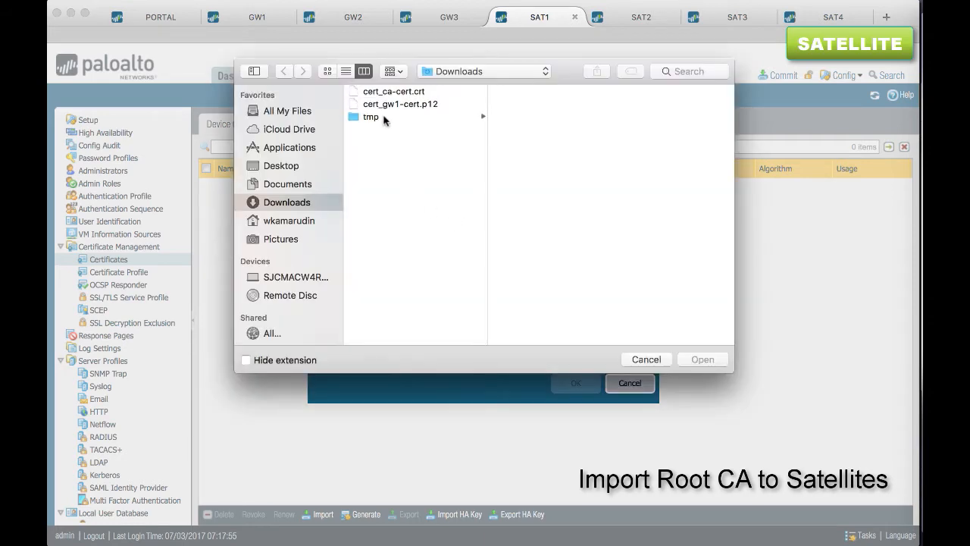
click(383, 106)
double_click(385, 92)
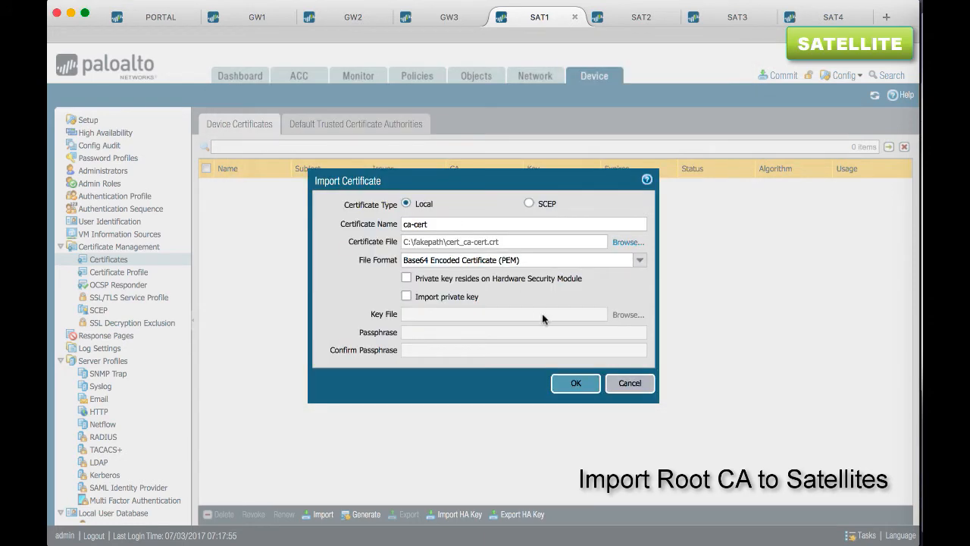
click(573, 384)
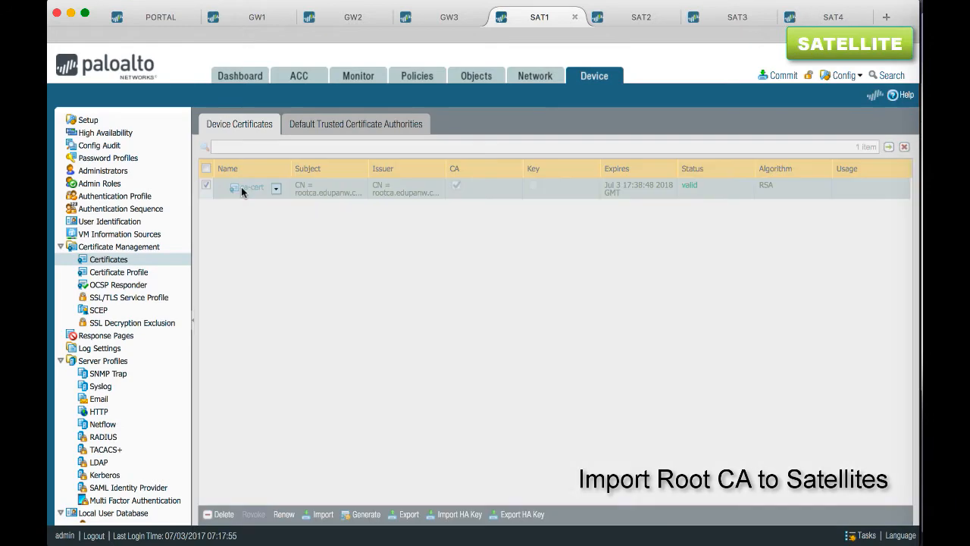
Mark the imported ca-cert on SAT1 as a Trusted Root CA and save it
click(241, 186)
click(360, 350)
click(588, 381)
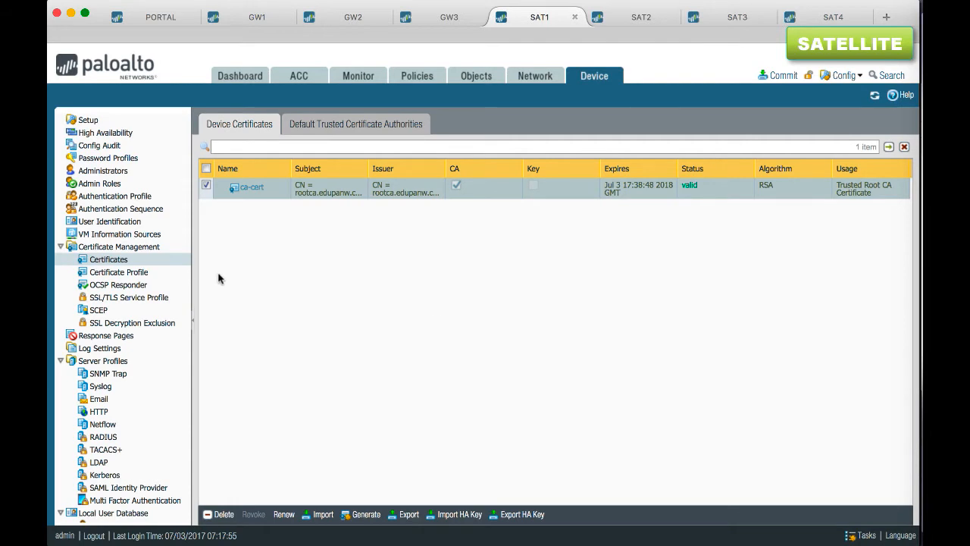
click(134, 273)
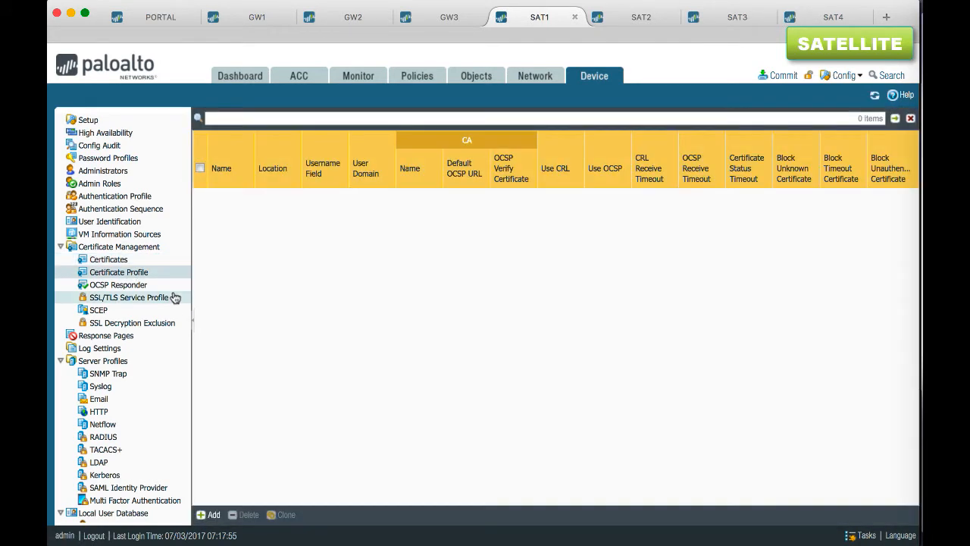
click(210, 515)
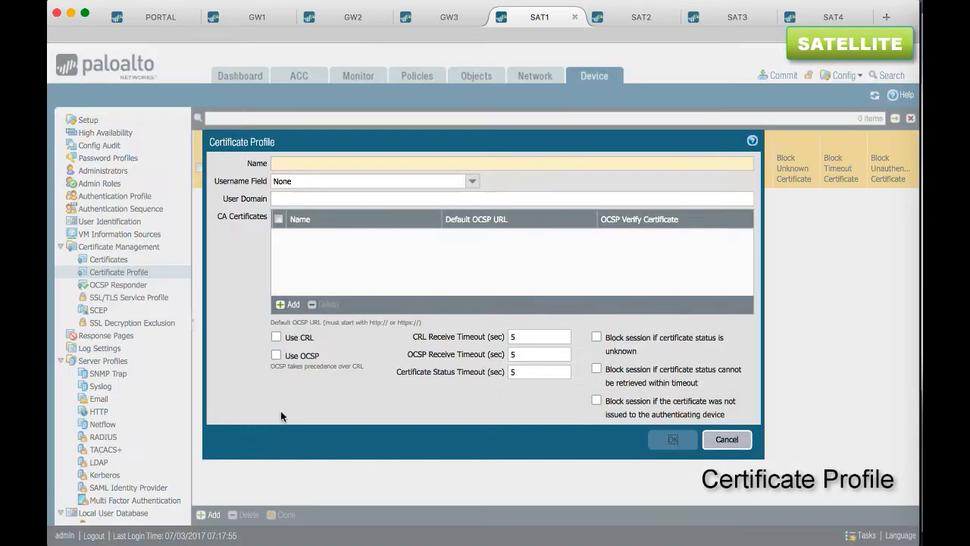
text(cert-profile)
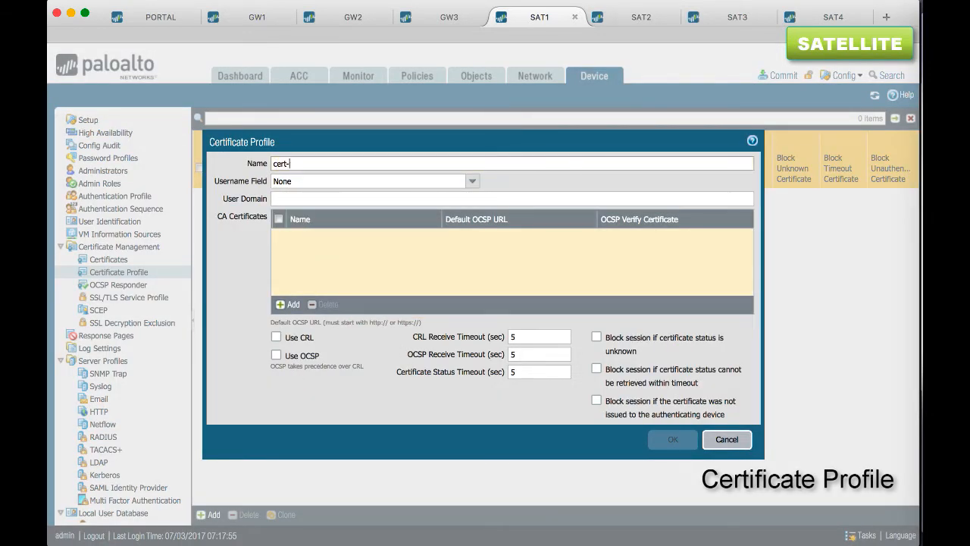
click(290, 304)
click(633, 272)
click(580, 284)
click(563, 288)
text(htt)
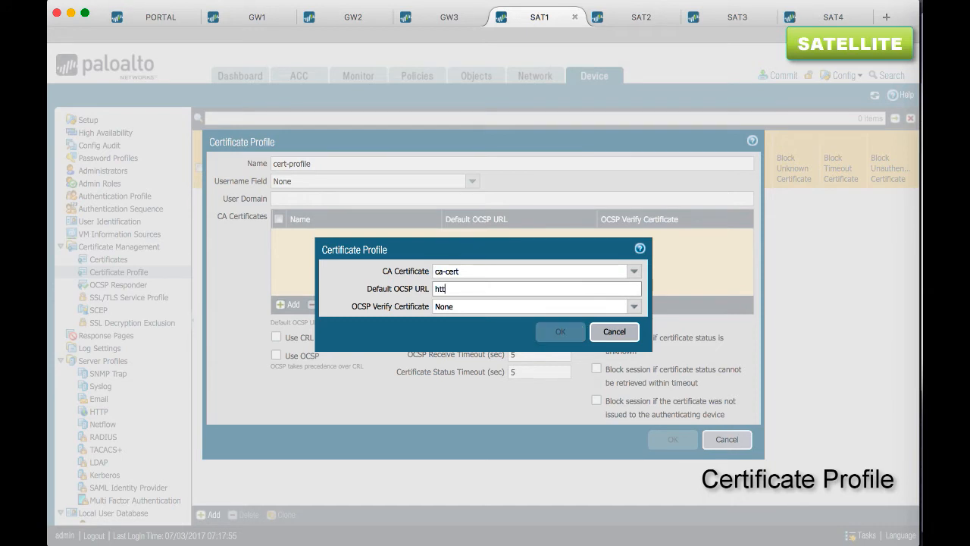
text(p://portal.edupanw.com/CA/ocsp)
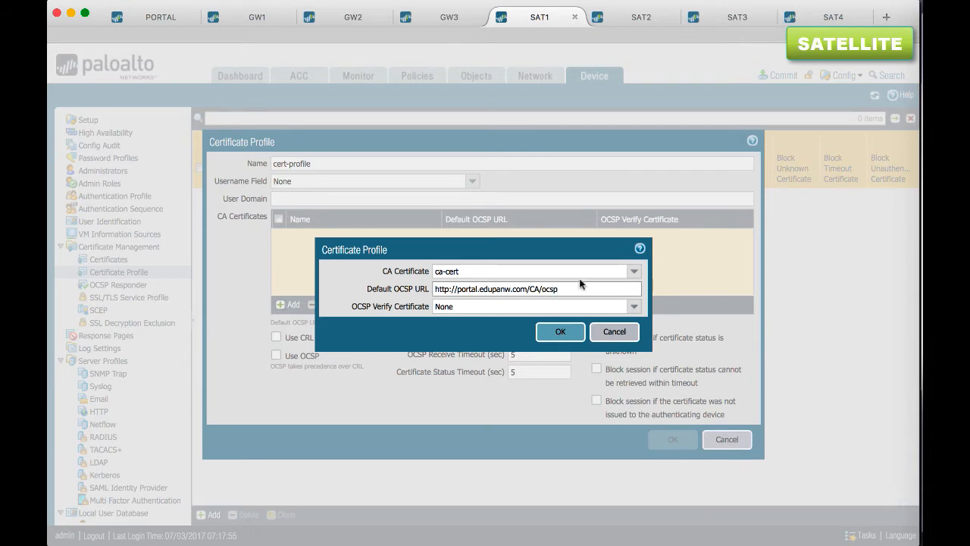
click(558, 332)
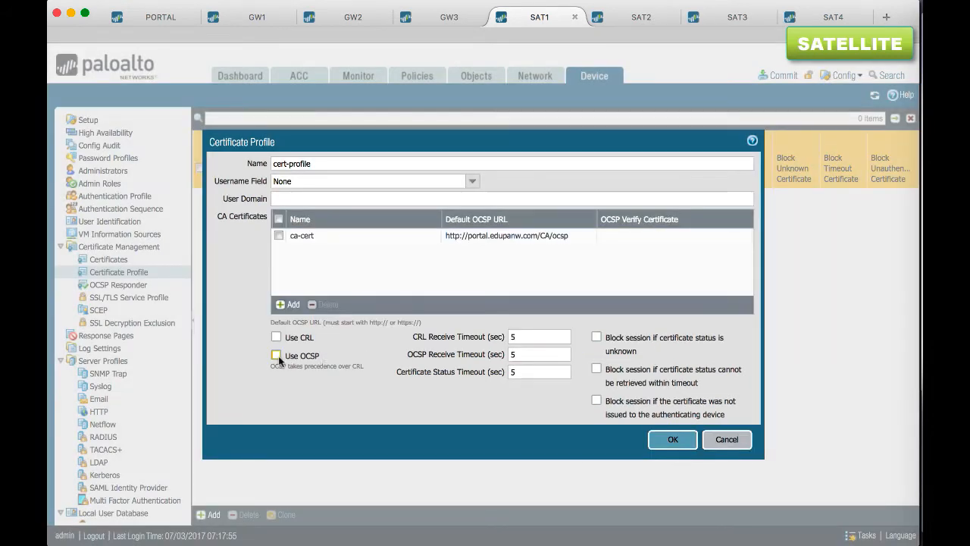
Enable Use OCSP and all three block-session options in SAT1's cert-profile and save the profile
click(597, 337)
click(596, 369)
click(597, 400)
click(664, 440)
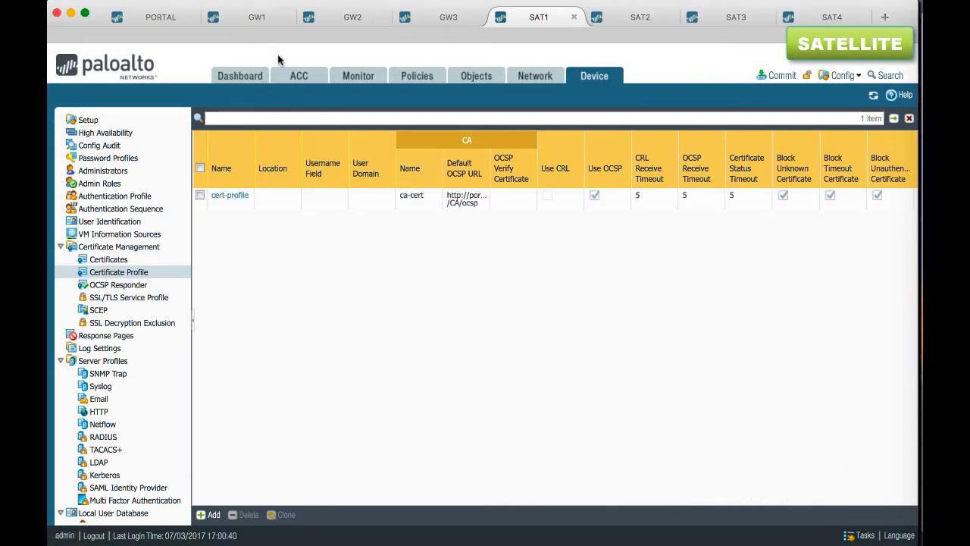
Review GW1's Layer 3 interfaces ethernet1/1, ethernet1/2 and ethernet1/6 and the services permitted by the allow-ocsp interface management profile
click(245, 22)
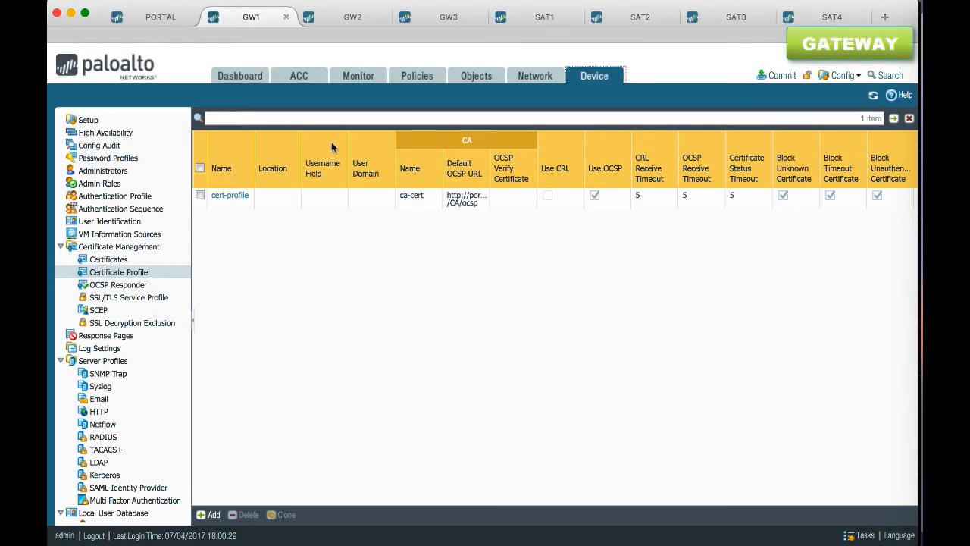
click(532, 78)
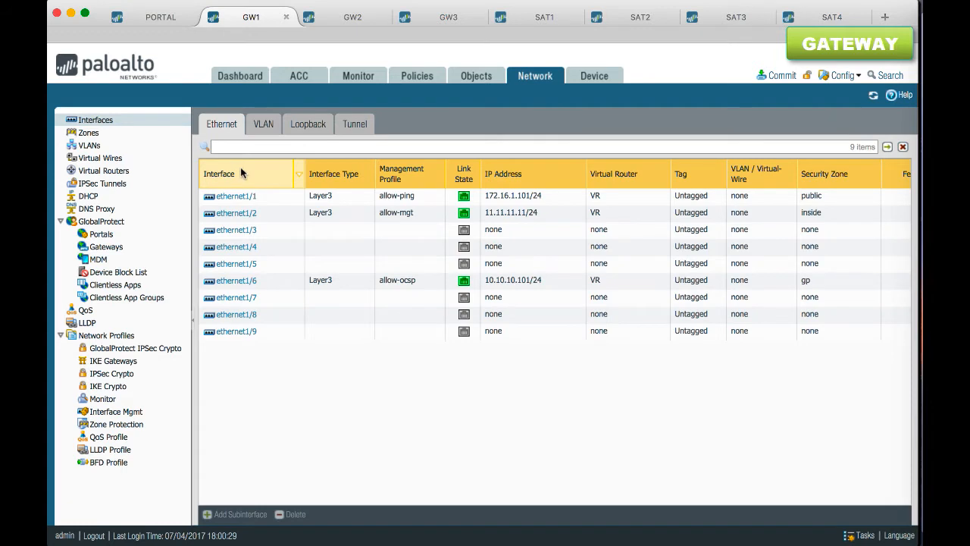
click(278, 197)
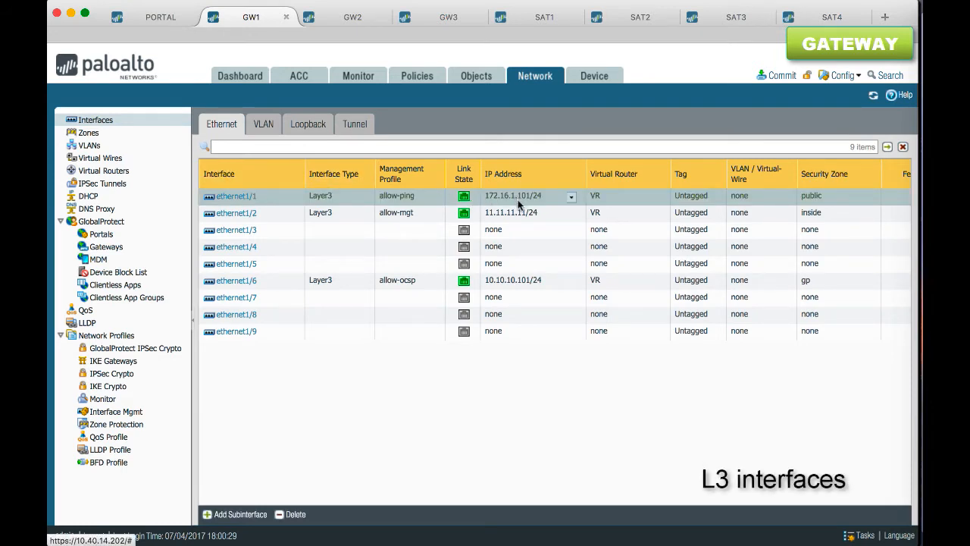
click(349, 217)
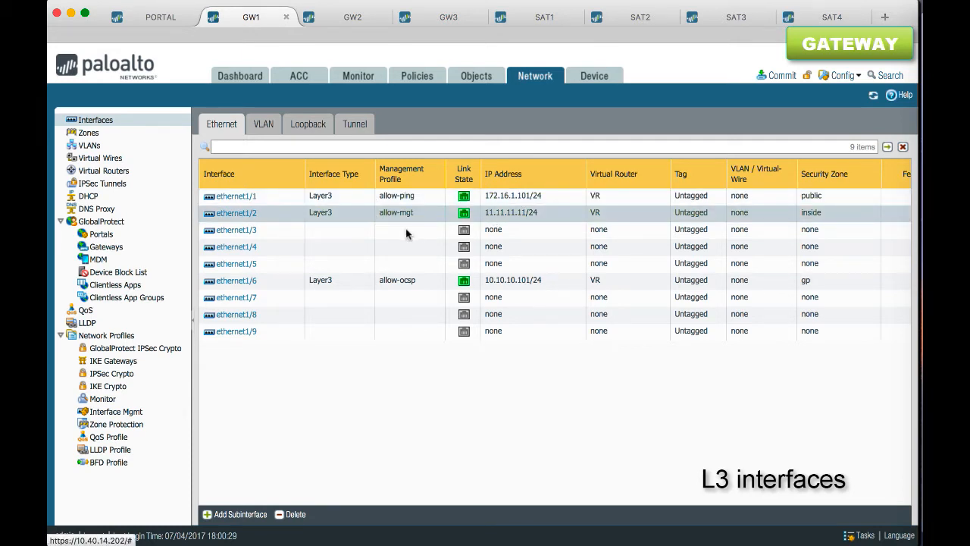
click(337, 280)
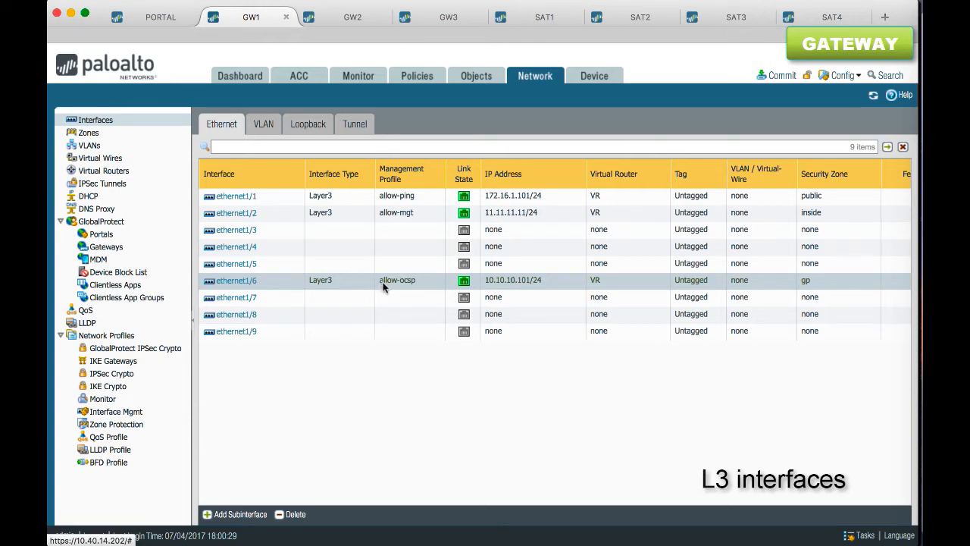
click(136, 412)
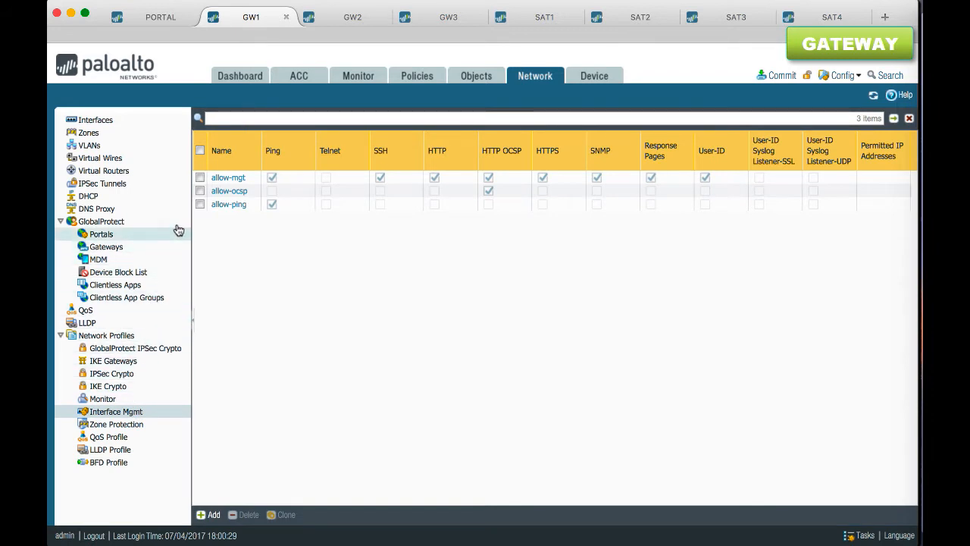
click(200, 191)
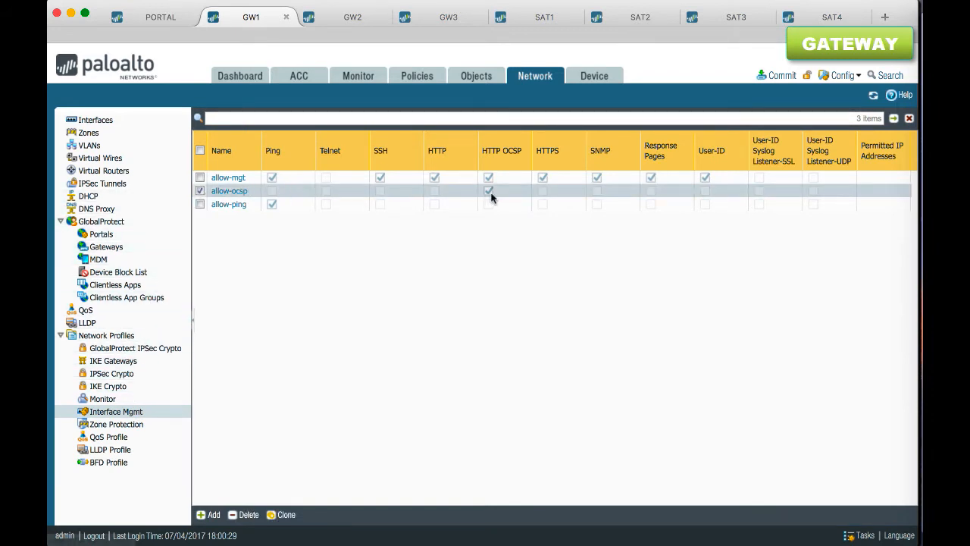
Add a tunnel interface numbered 100 on GW1, assigned to virtual router VR and security zone vpn
click(124, 124)
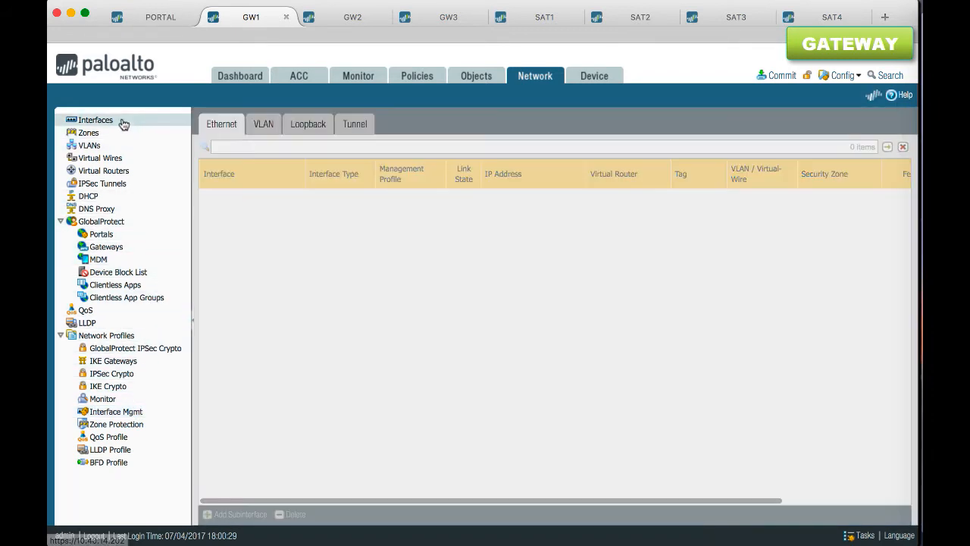
click(354, 123)
click(216, 515)
click(610, 221)
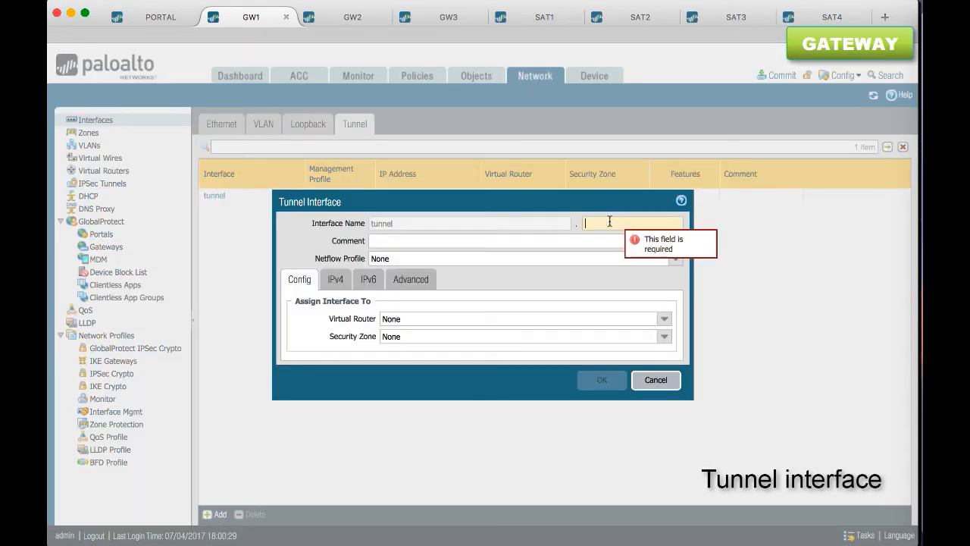
text(100)
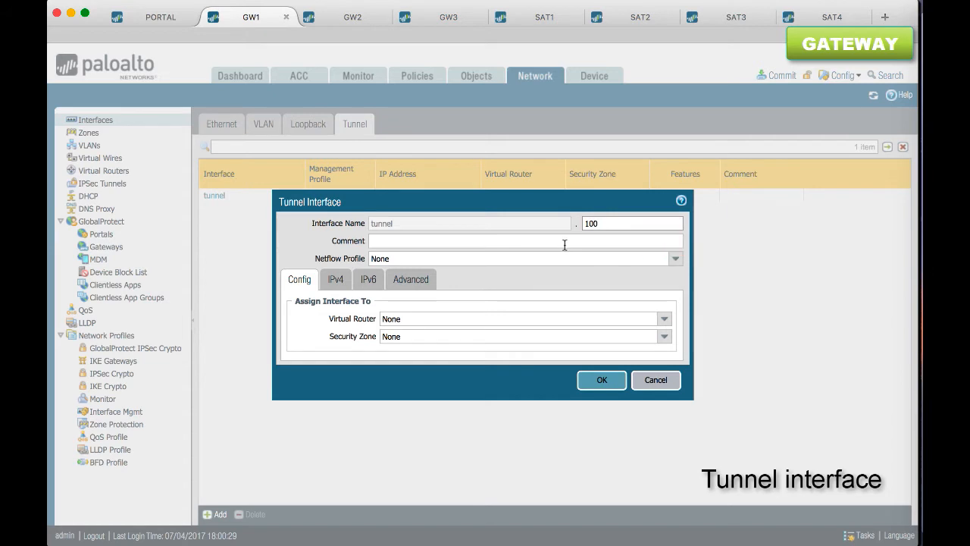
click(664, 320)
click(506, 363)
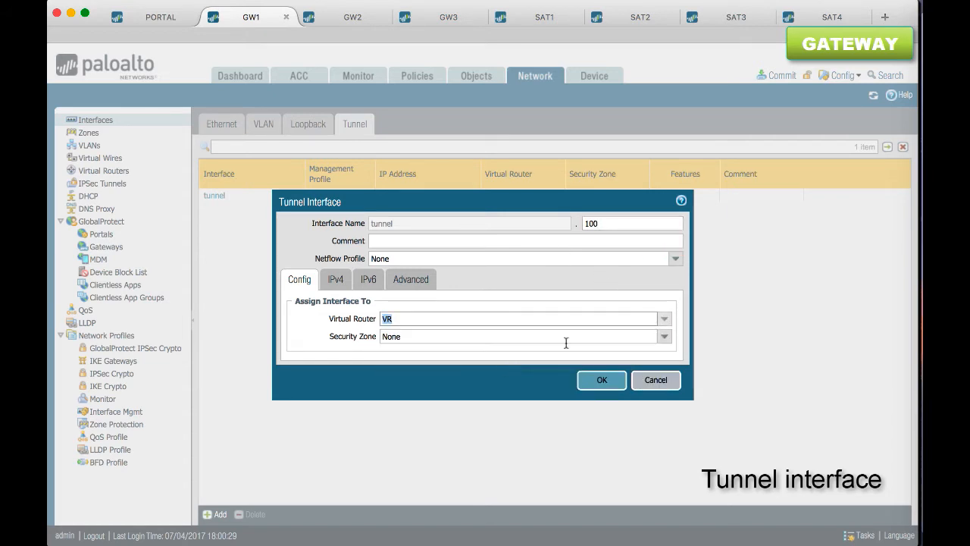
click(663, 337)
click(484, 407)
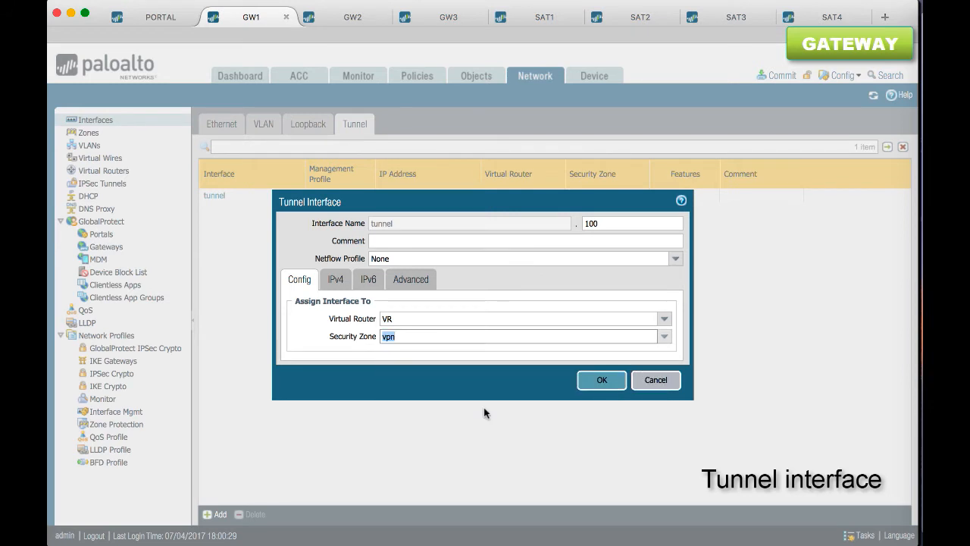
click(419, 320)
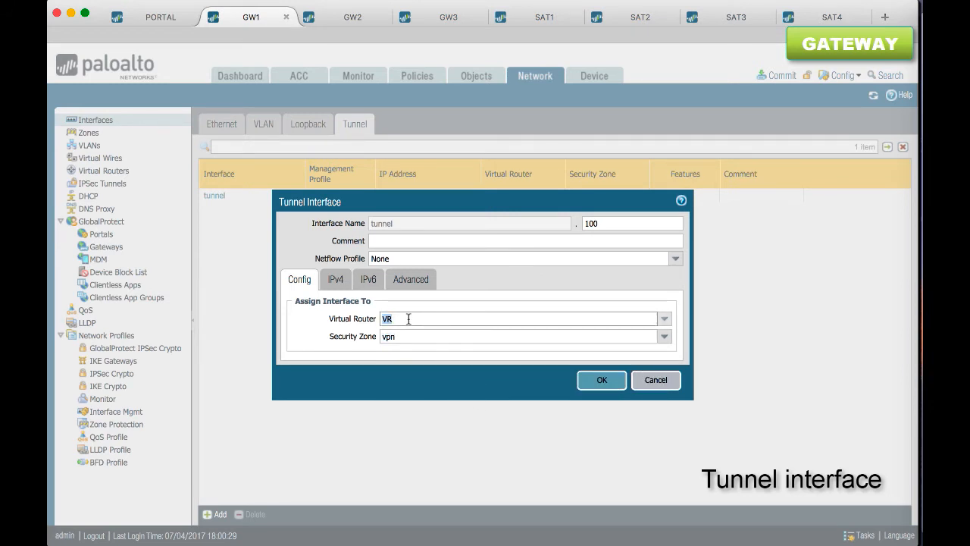
Give the new tunnel interface the IPv4 address 10.100.100.101/24
click(338, 280)
click(308, 394)
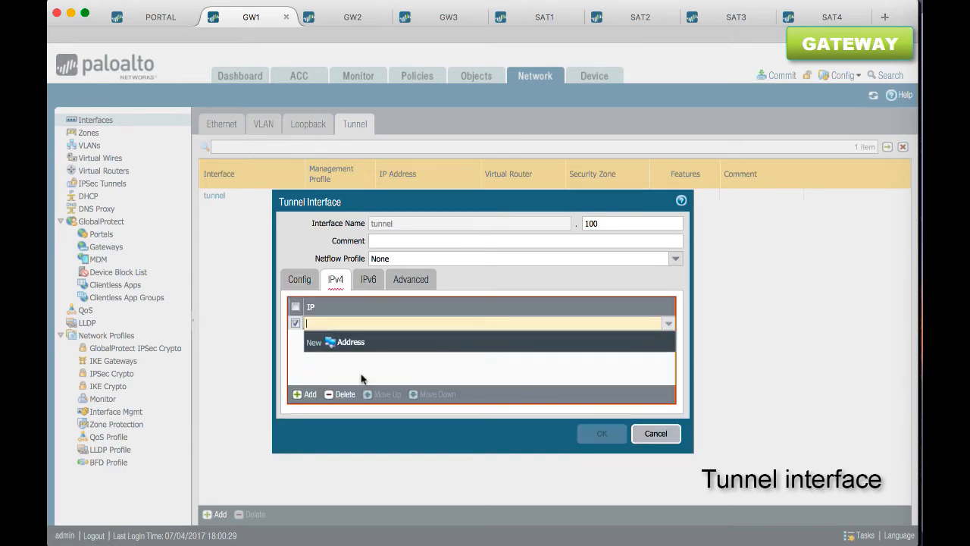
text(10.100.100.101/24)
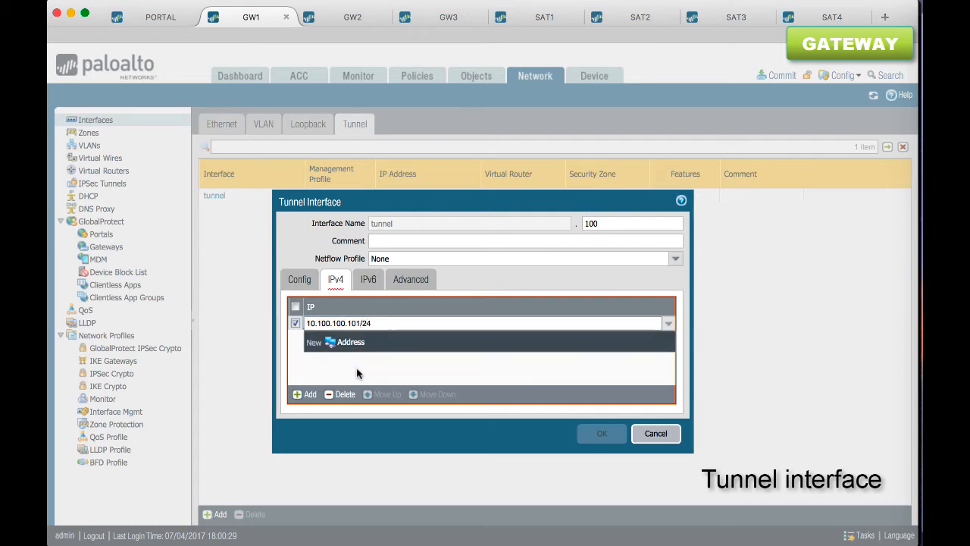
click(357, 368)
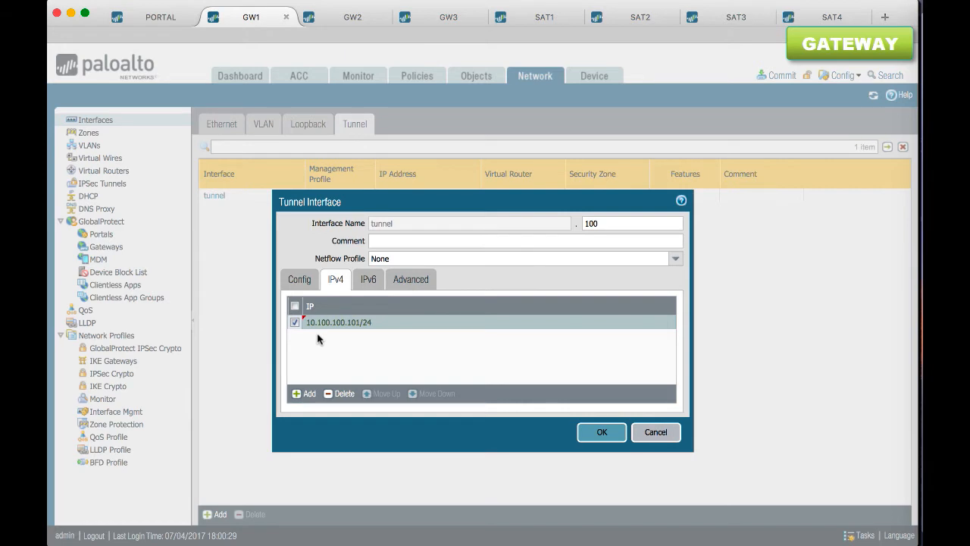
Assign the allow-ping management profile to the tunnel interface and save the interface
click(410, 279)
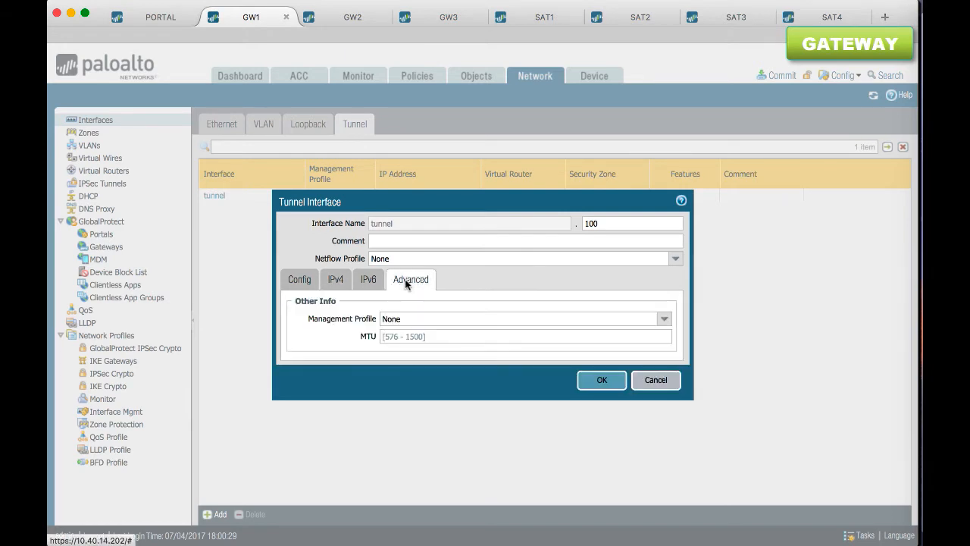
click(664, 320)
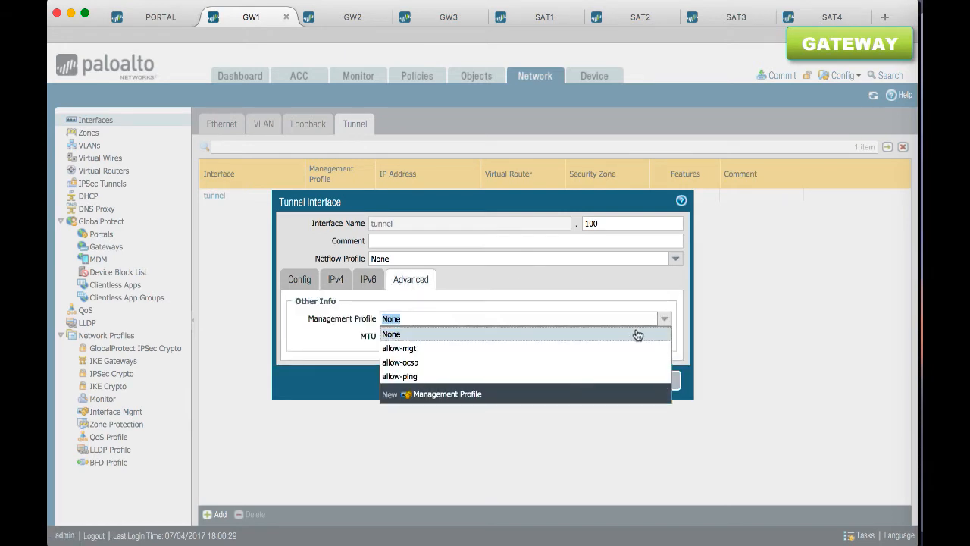
click(581, 371)
click(581, 381)
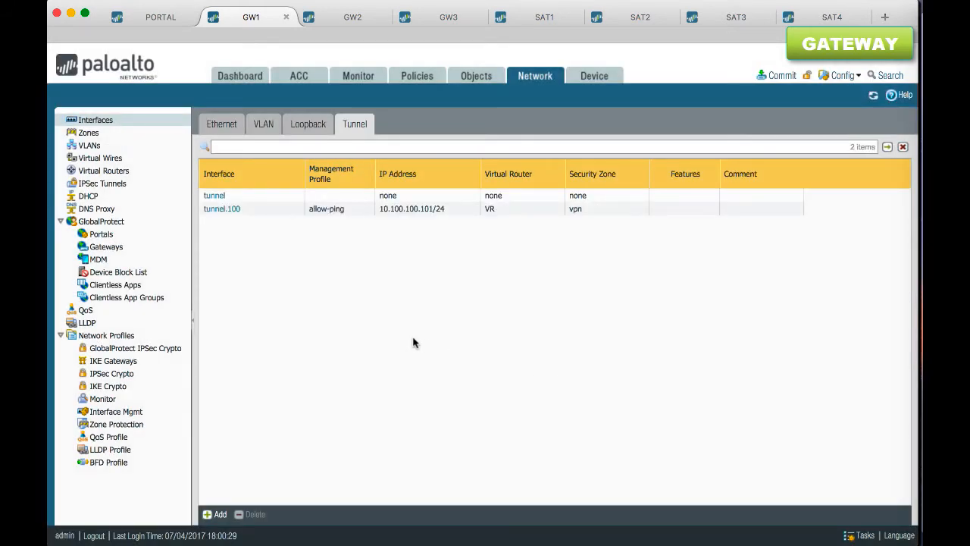
Add a GlobalProtect gateway named gp-gw1 on GW1, using interface ethernet1/6 with IPv4 address 10.10.10.101/24
click(137, 251)
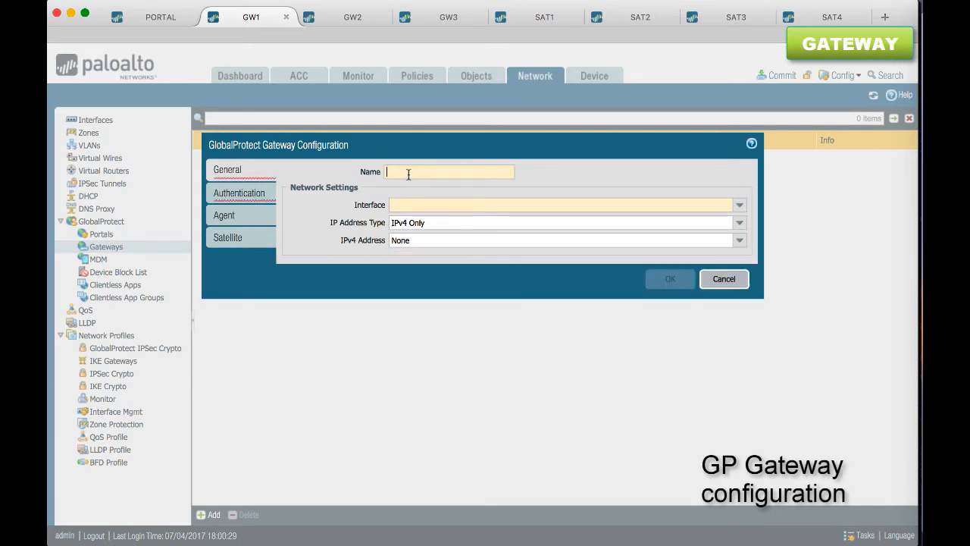
text(gp-gw1)
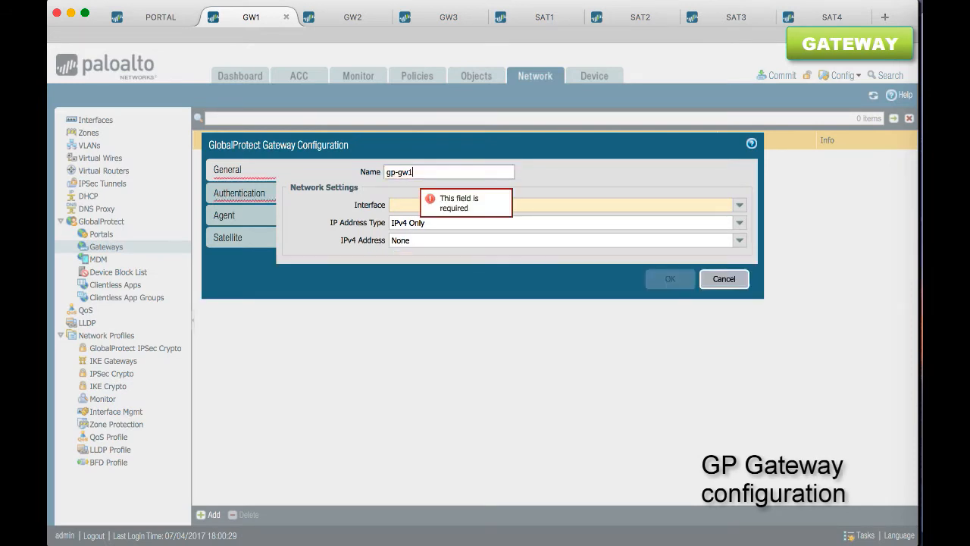
click(738, 206)
click(611, 248)
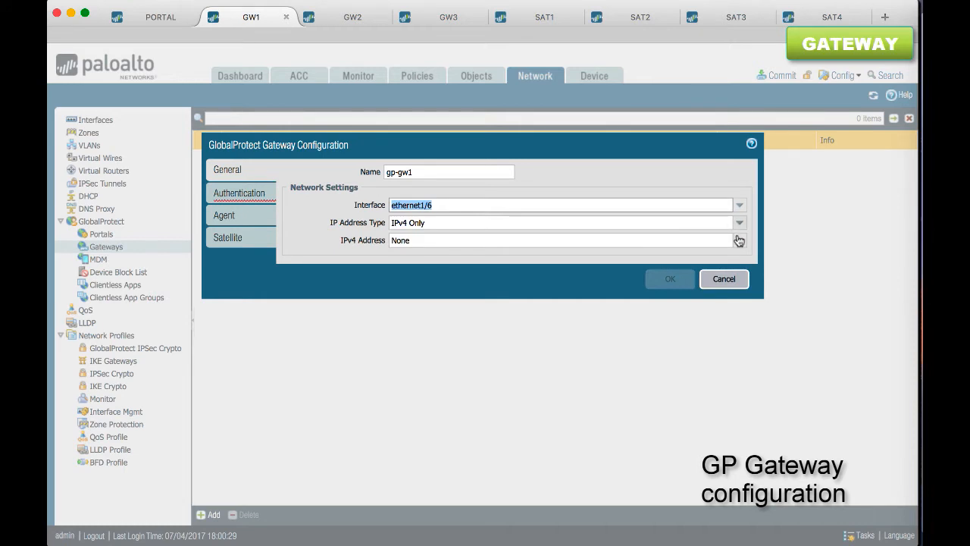
click(739, 240)
click(652, 269)
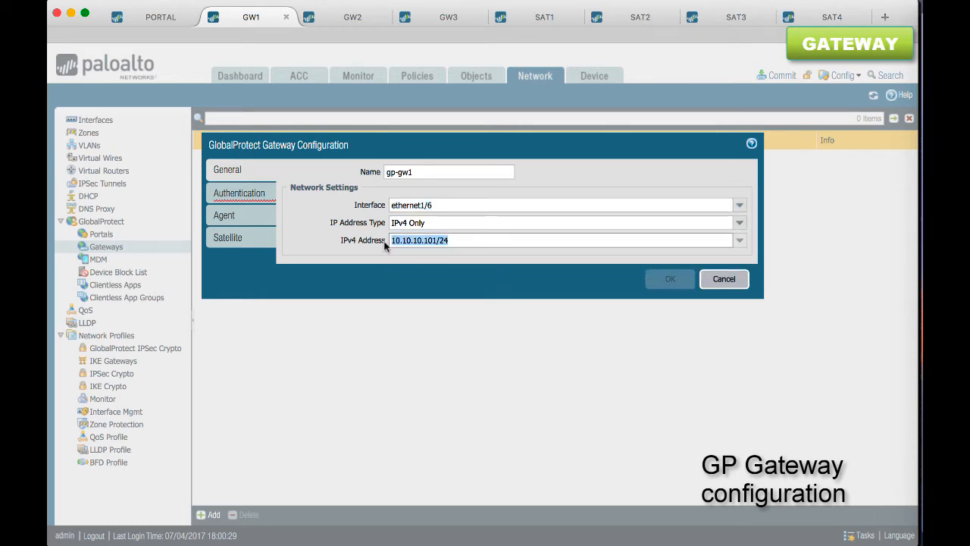
Set the gateway's authentication to SSL/TLS service profile tls-profile and certificate profile cert-profile
click(255, 192)
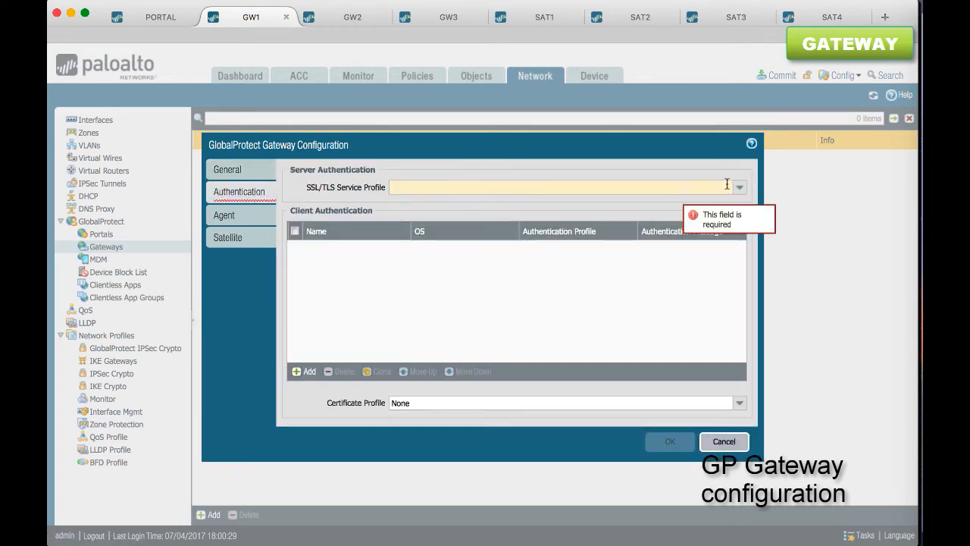
click(741, 190)
click(691, 200)
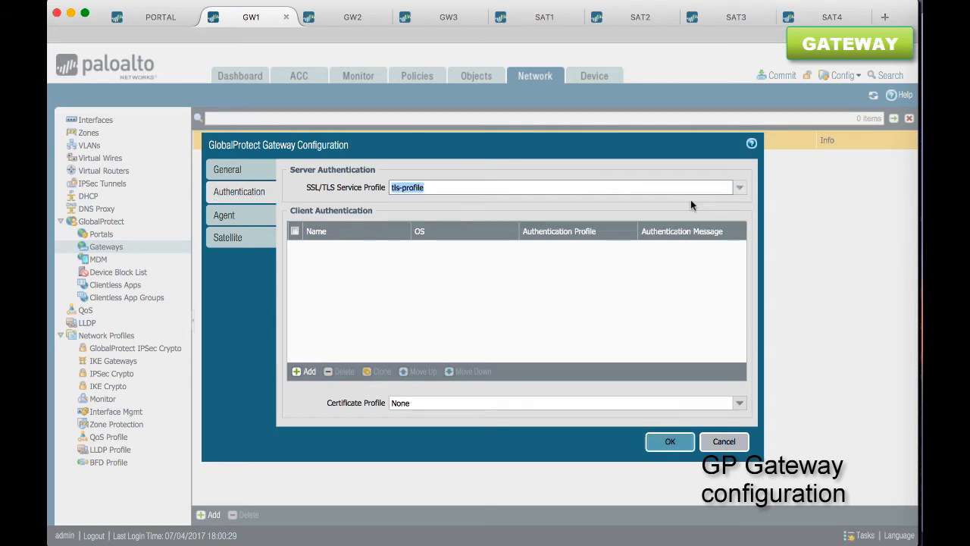
click(739, 402)
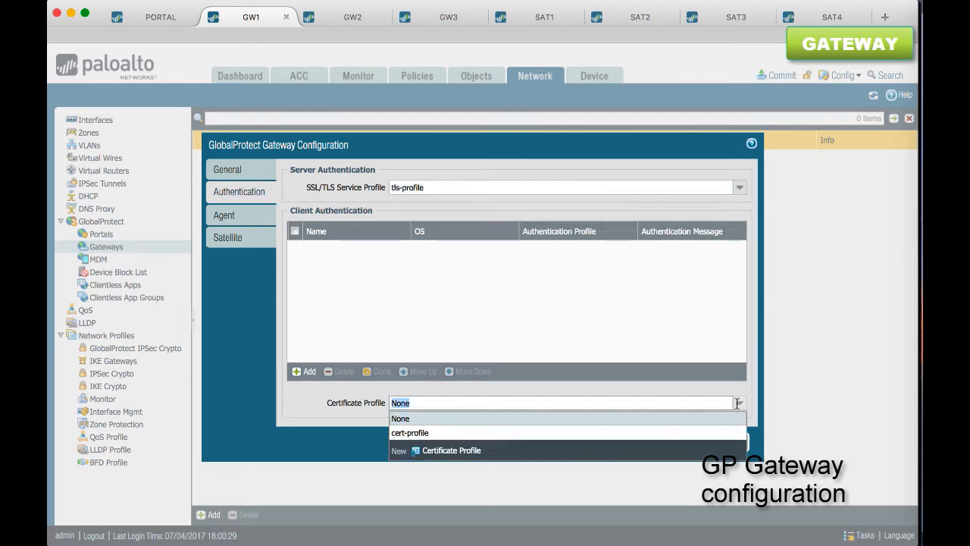
click(438, 432)
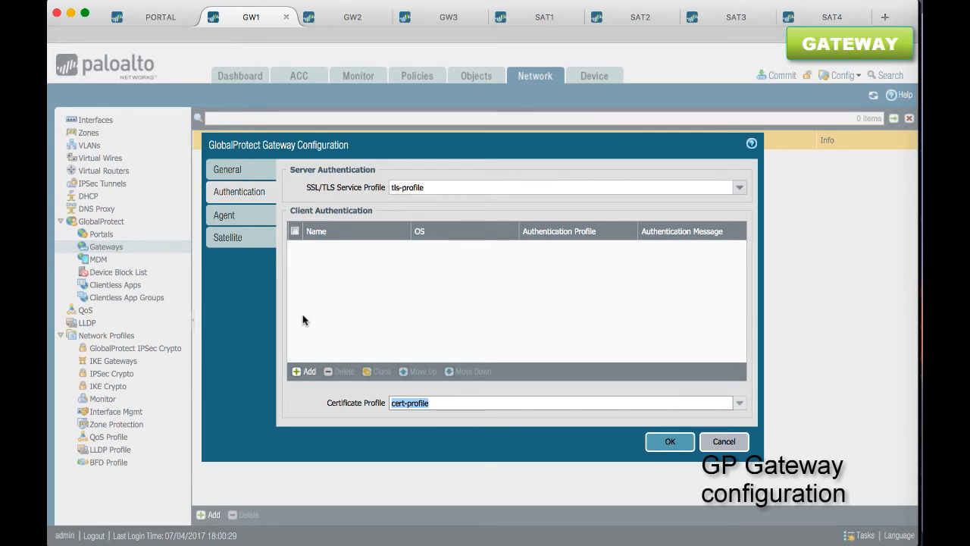
Enable the gateway's satellite tunnel configuration using tunnel interface tunnel.100
click(241, 247)
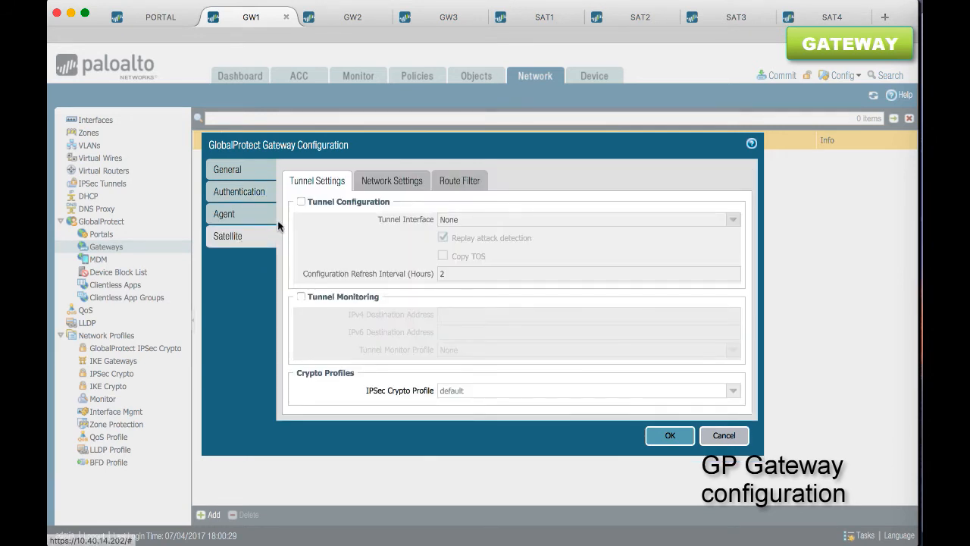
click(300, 201)
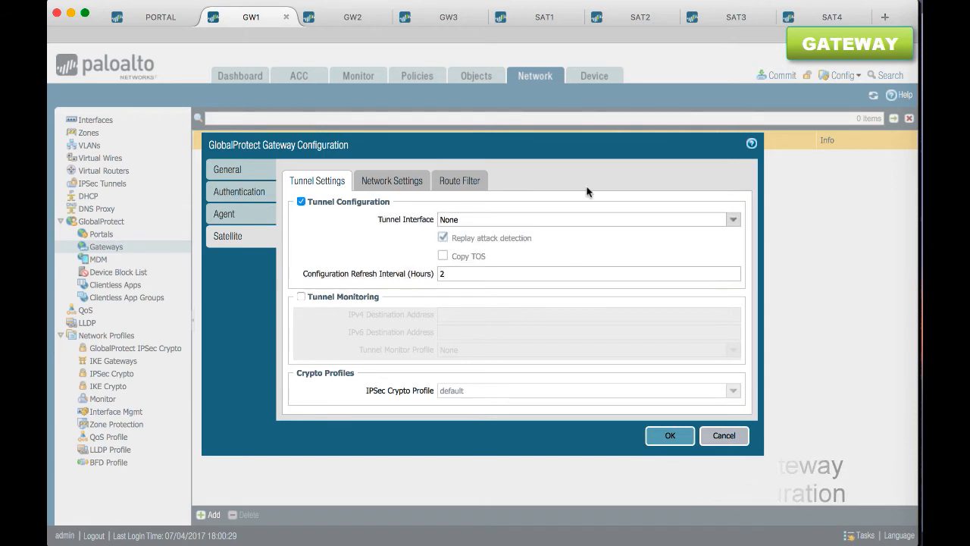
click(733, 219)
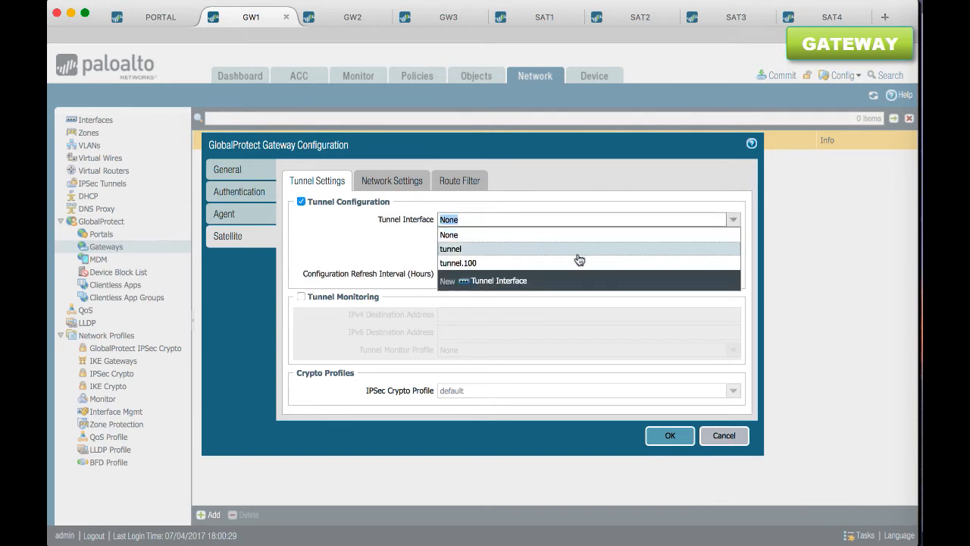
click(559, 262)
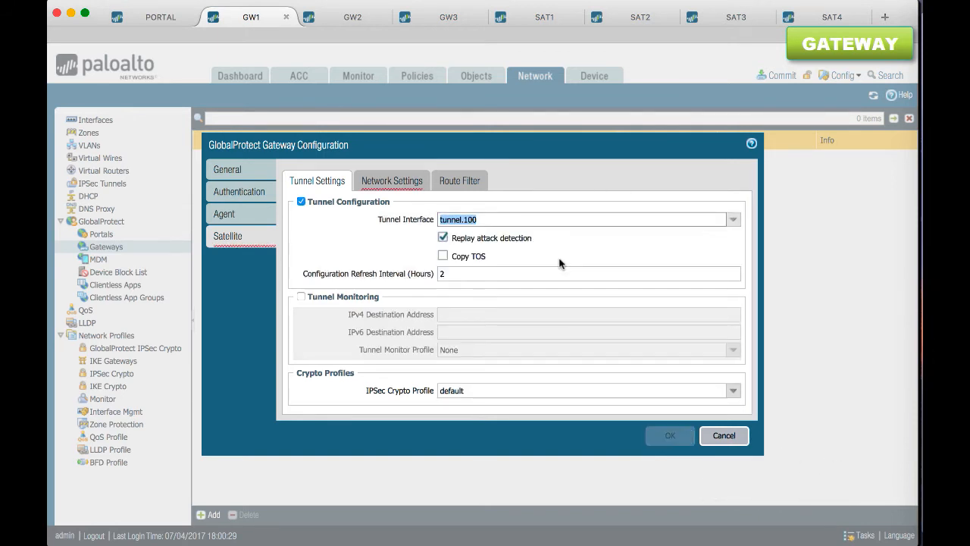
click(454, 275)
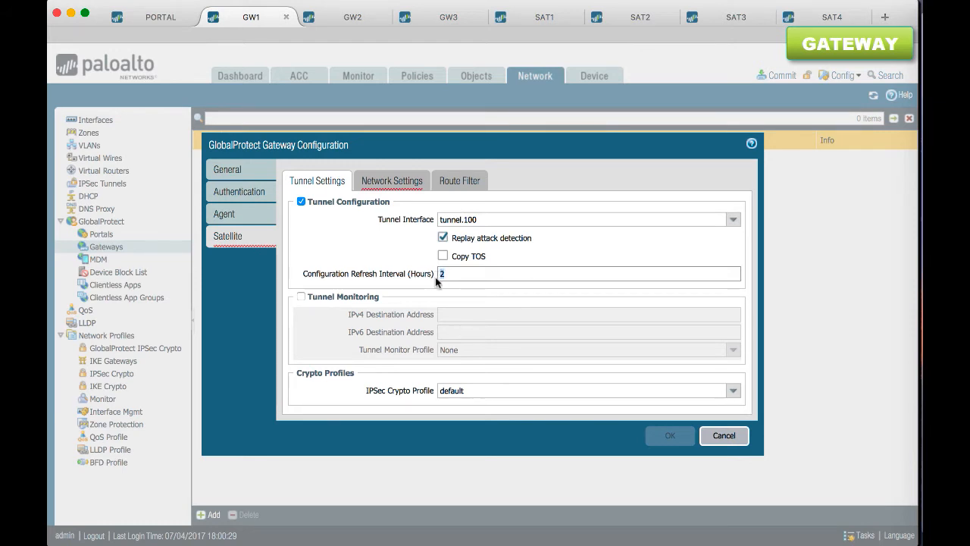
Enable tunnel monitoring in the satellite tunnel settings, leaving the IPv4 and IPv6 destination addresses empty
click(301, 297)
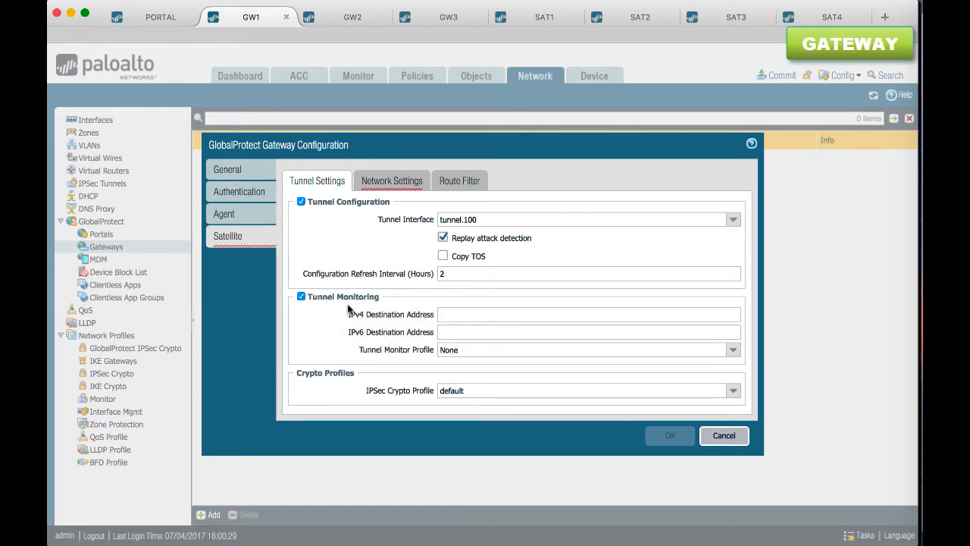
click(445, 313)
click(446, 331)
click(445, 317)
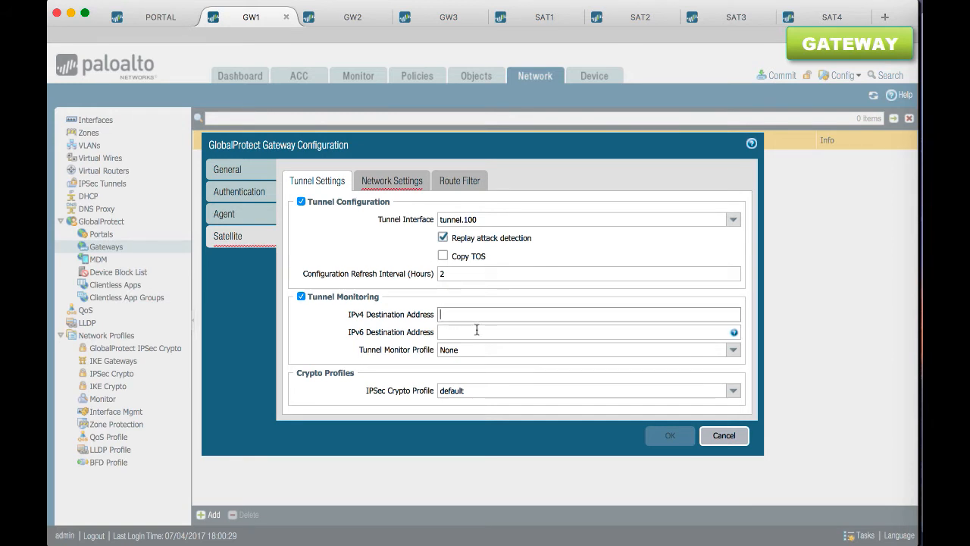
click(477, 330)
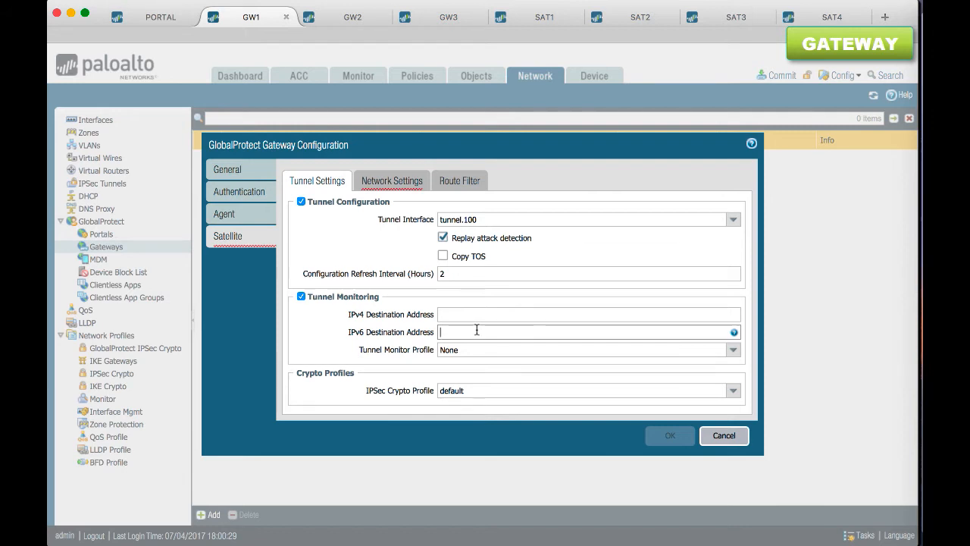
Create a tunnel monitor profile named monitor with the failover action and assign it to the satellite tunnel monitoring
click(733, 351)
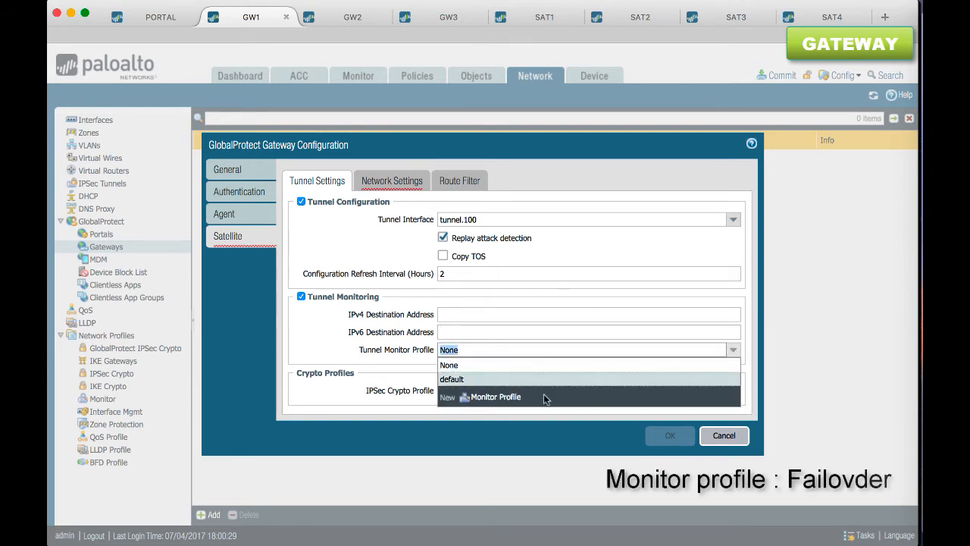
click(496, 396)
text(monitor)
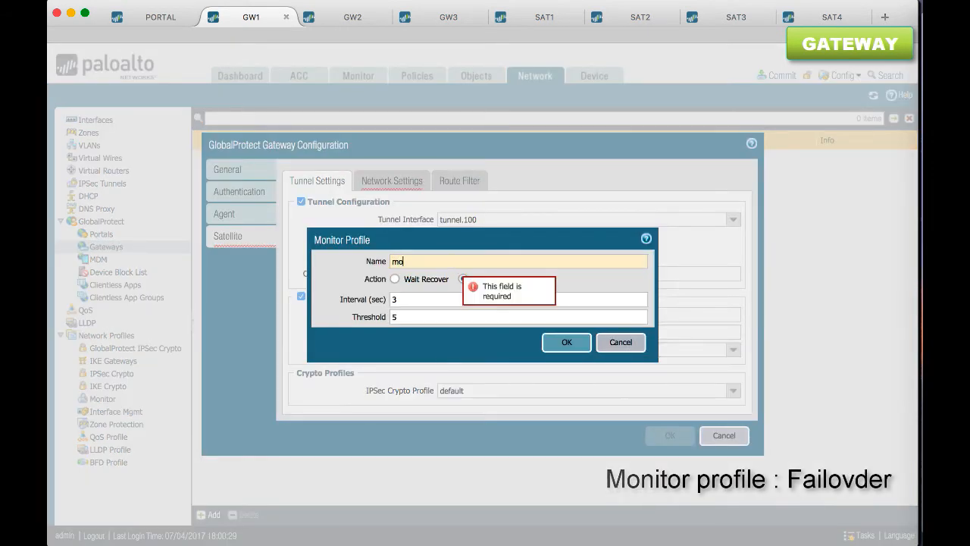
click(463, 279)
click(565, 341)
click(492, 387)
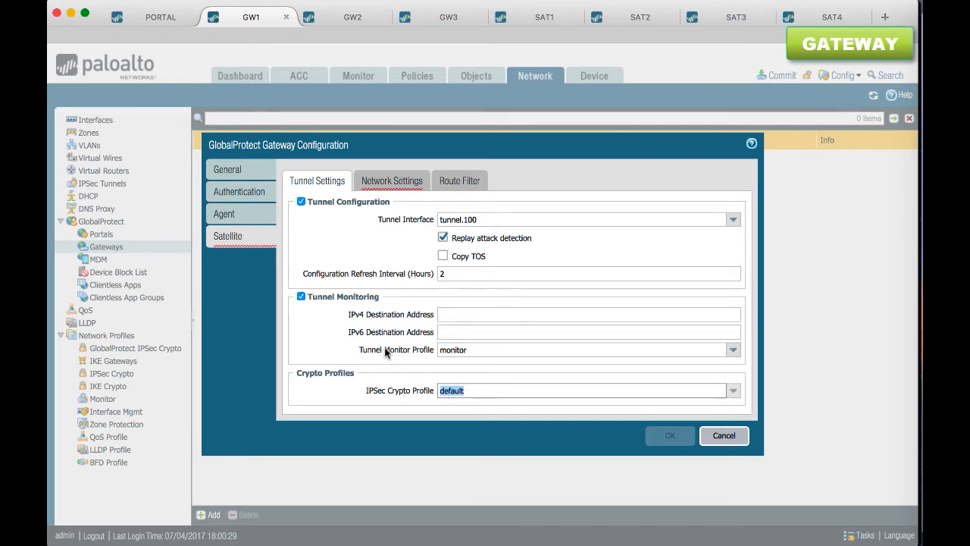
Set the primary DNS to 8.8.8.8 in the gateway's satellite network settings
click(387, 184)
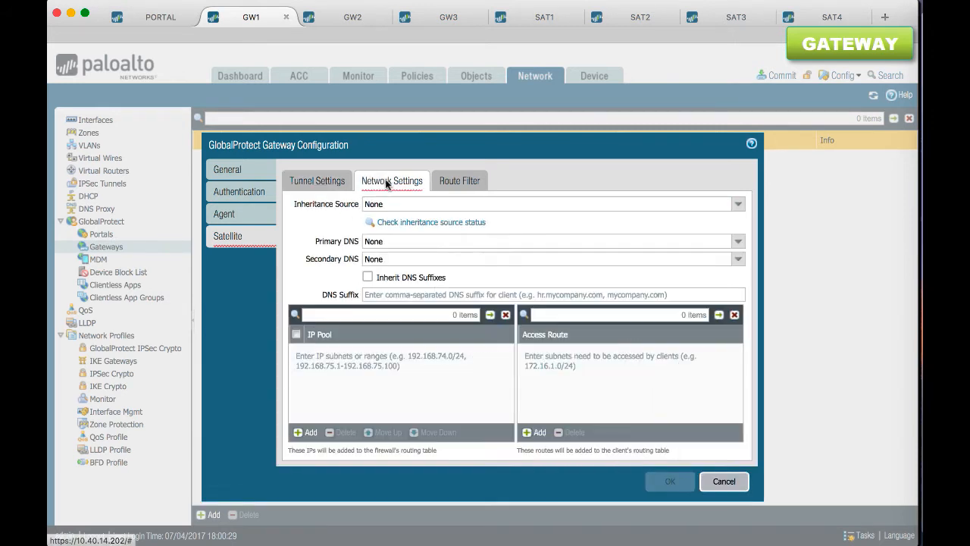
click(392, 241)
text(8.8.8.8)
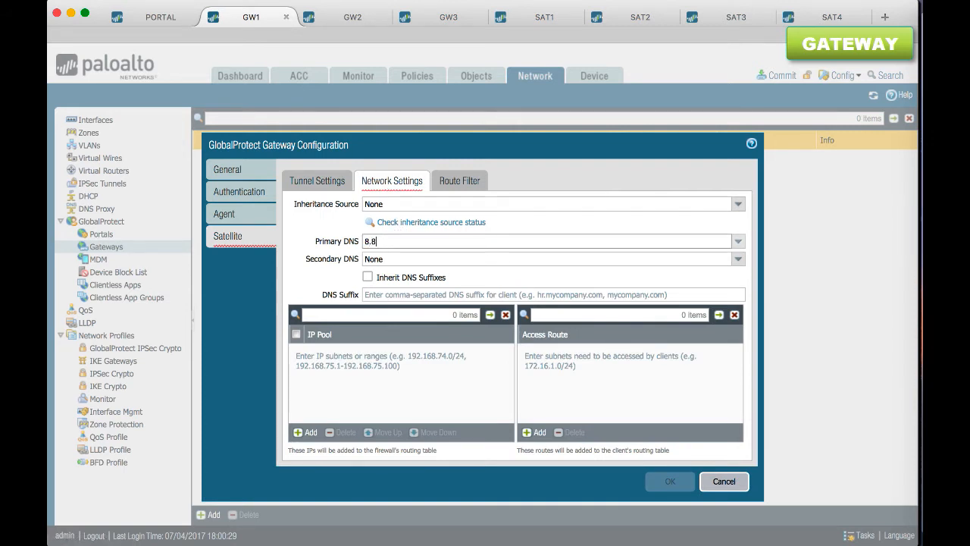
click(329, 279)
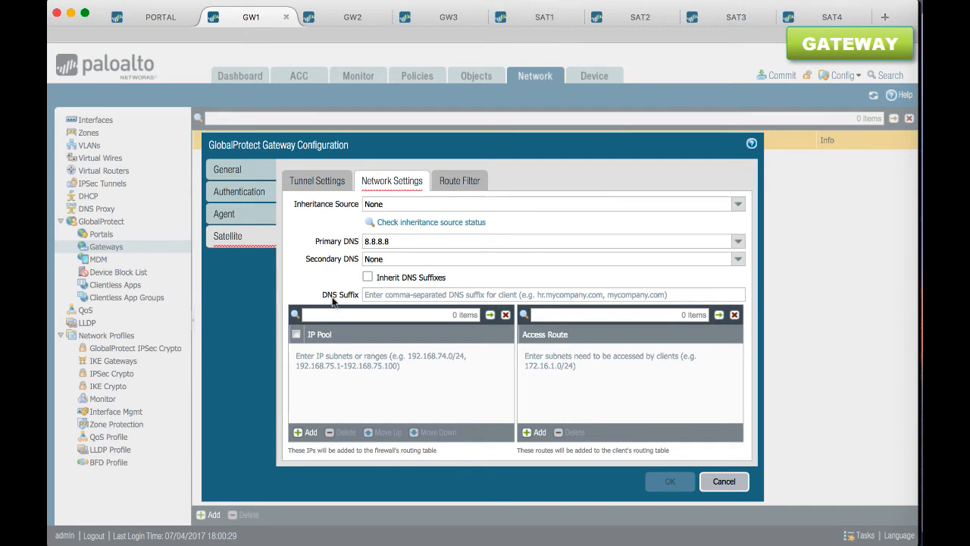
Add the IP pool 10.100.100.1-10.100.100.20 for the satellite tunnel addresses
click(310, 433)
text(10.100.100.1)
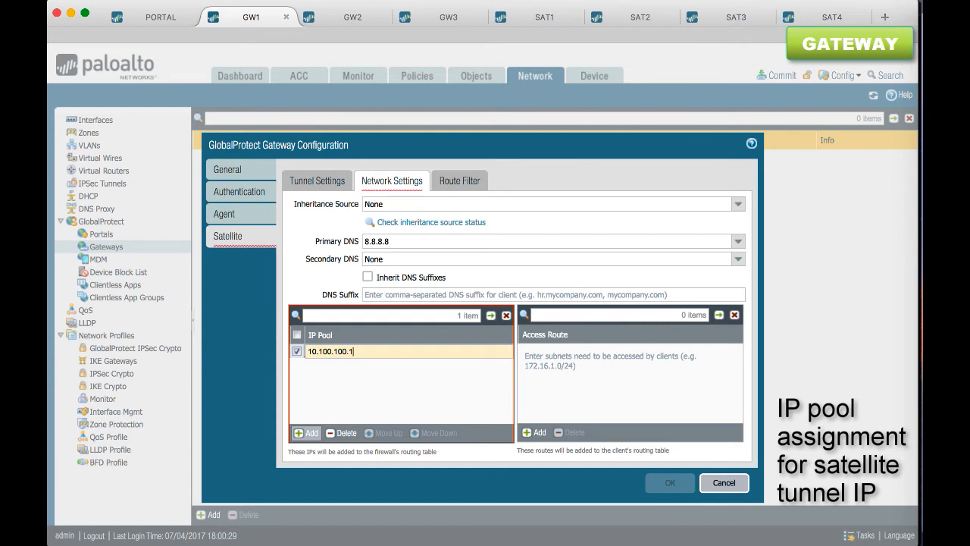
text(-10.100)
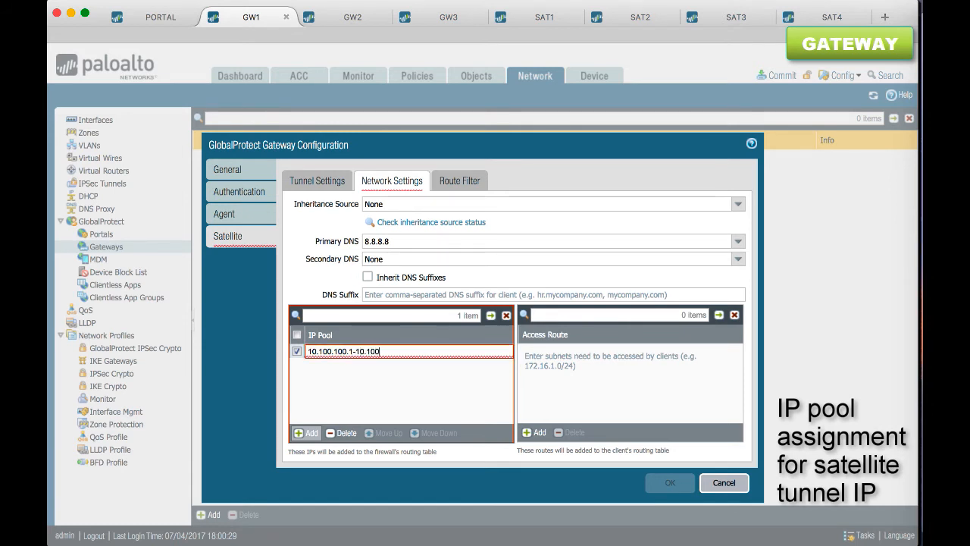
text(.100.20)
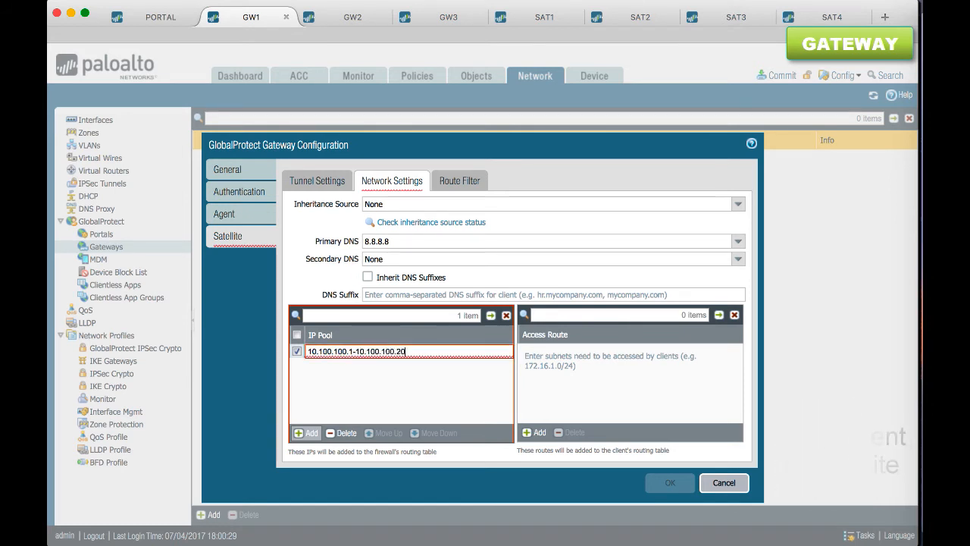
click(324, 390)
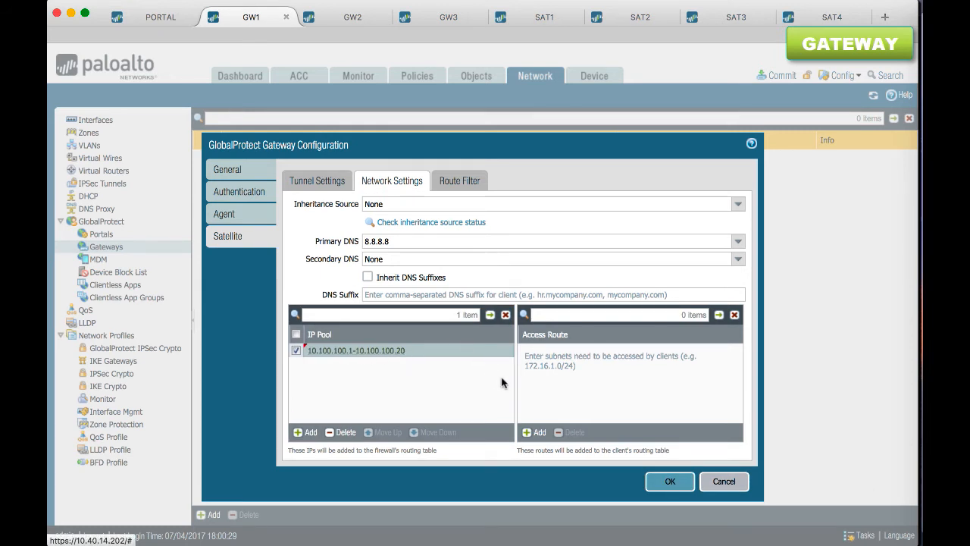
Add the access routes 11.11.11.0/24 and 0.0.0.0/0 to the gateway's satellite network settings
click(537, 433)
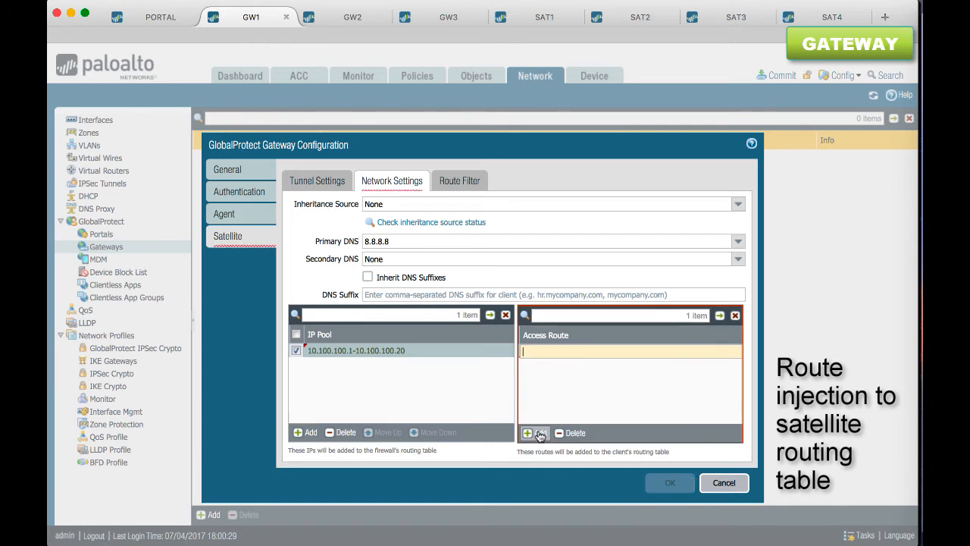
text(11.11.11.0/24)
click(551, 389)
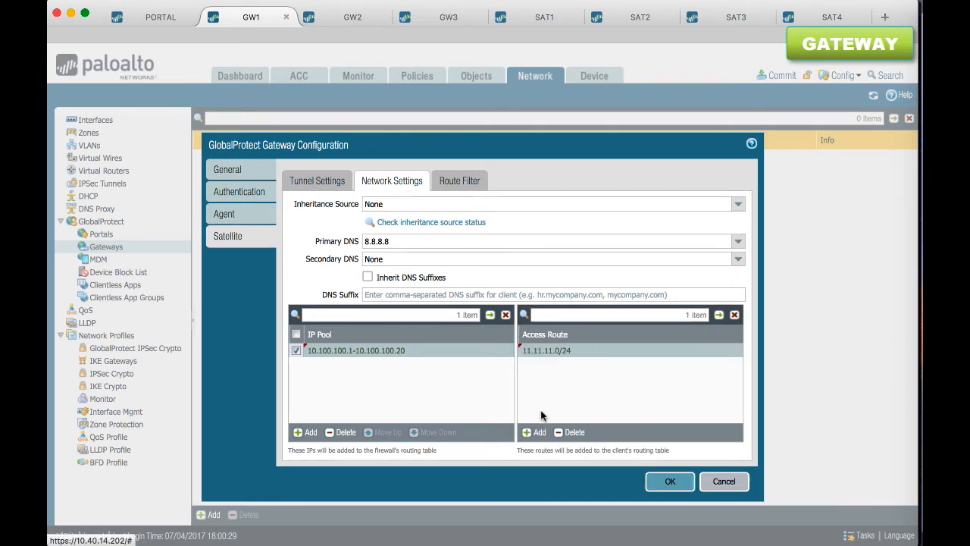
click(538, 433)
text(0.0.0.0/0)
click(549, 405)
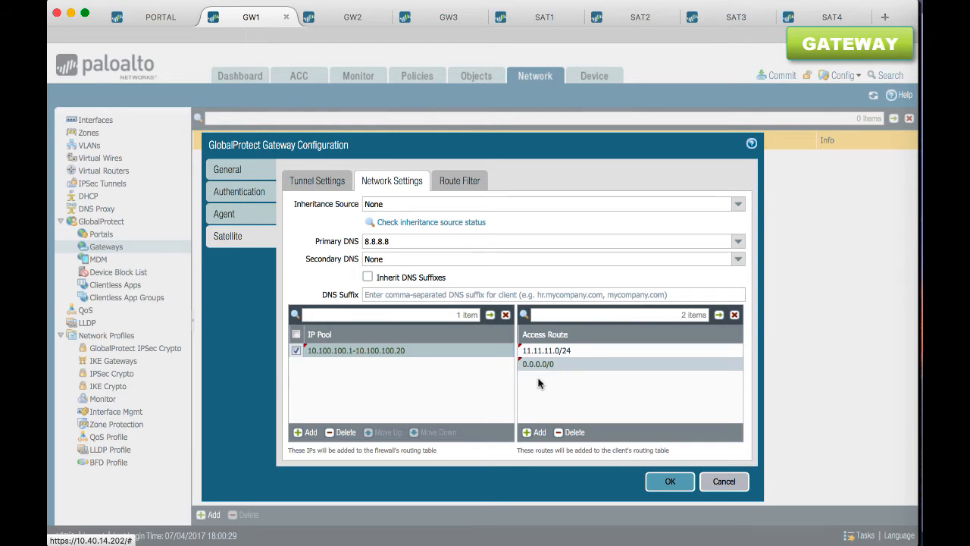
click(578, 351)
click(579, 349)
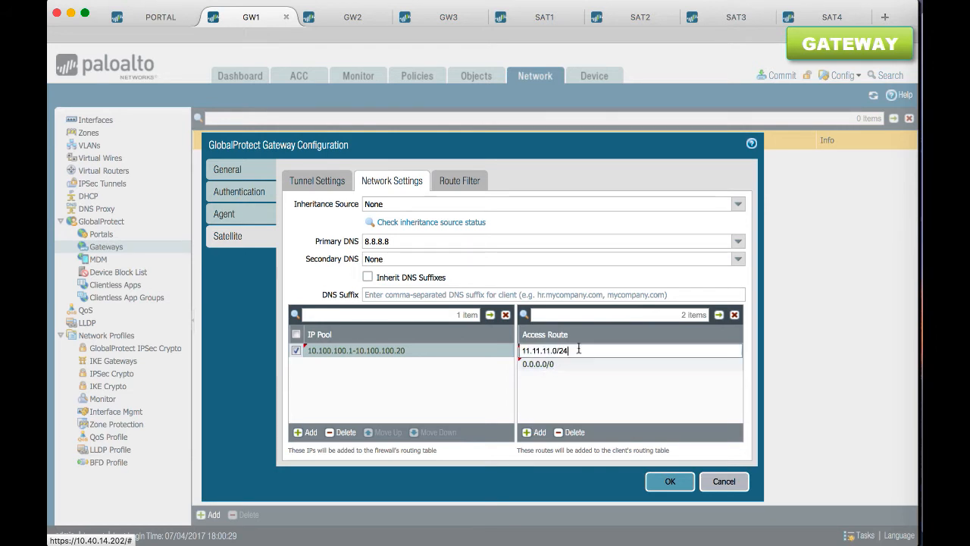
drag(579, 349, 508, 350)
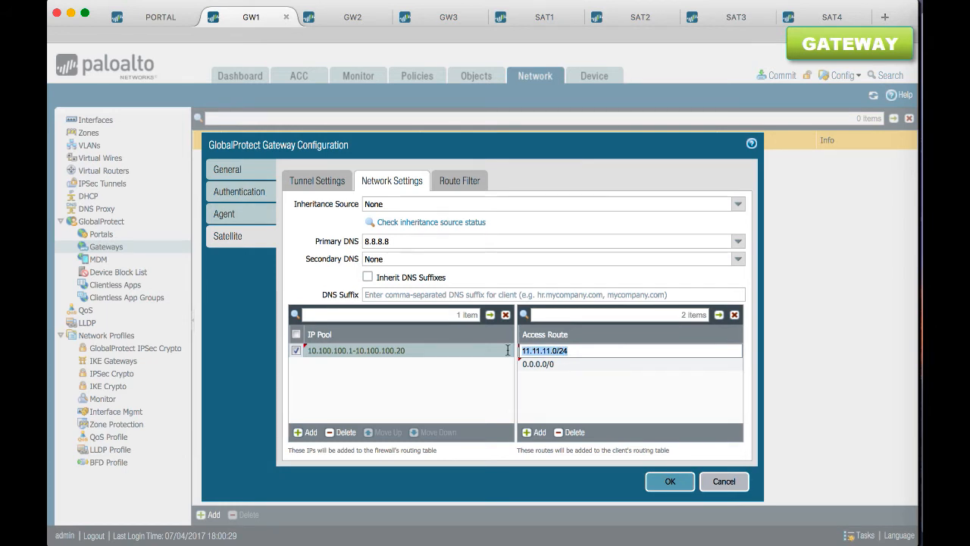
Enable accepting published routes in the gateway's satellite route filter and commit the gateway configuration on GW1
click(460, 181)
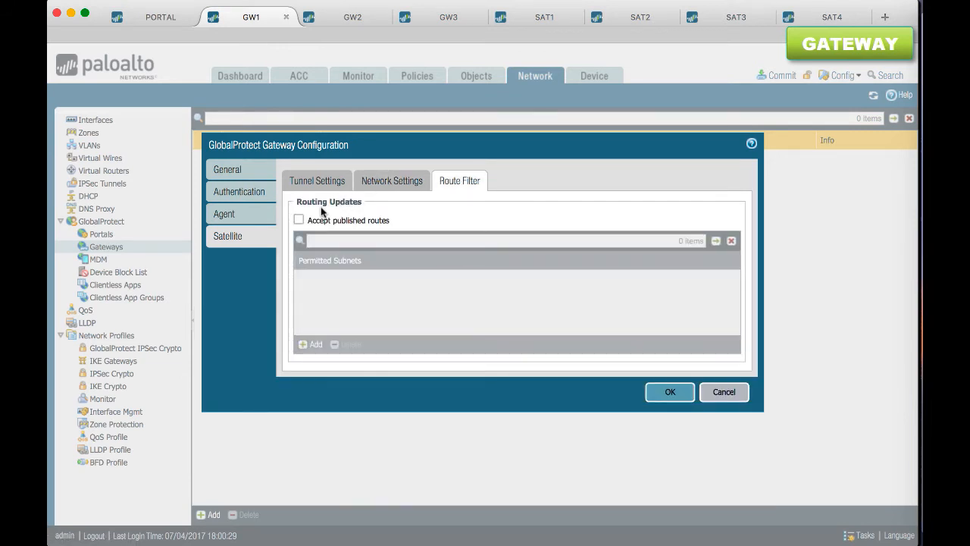
click(300, 220)
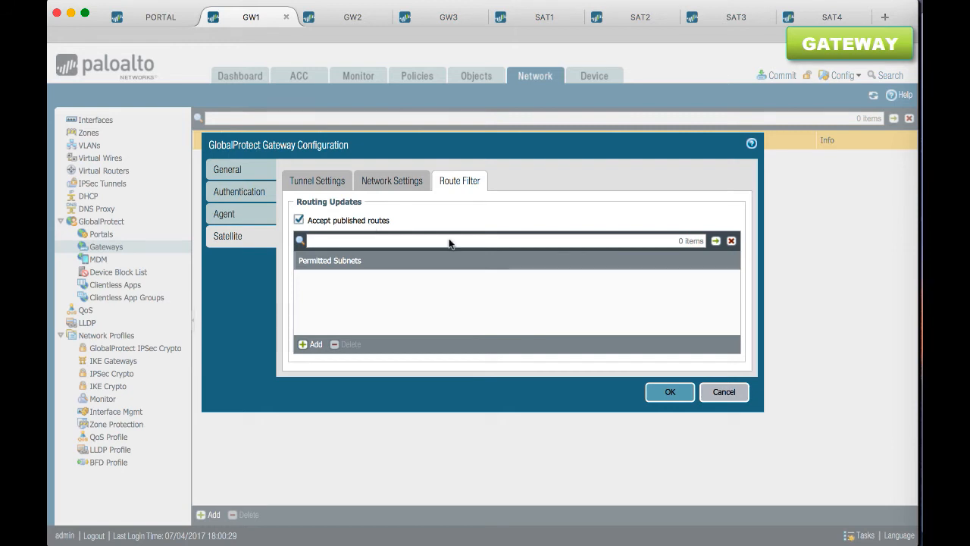
click(659, 396)
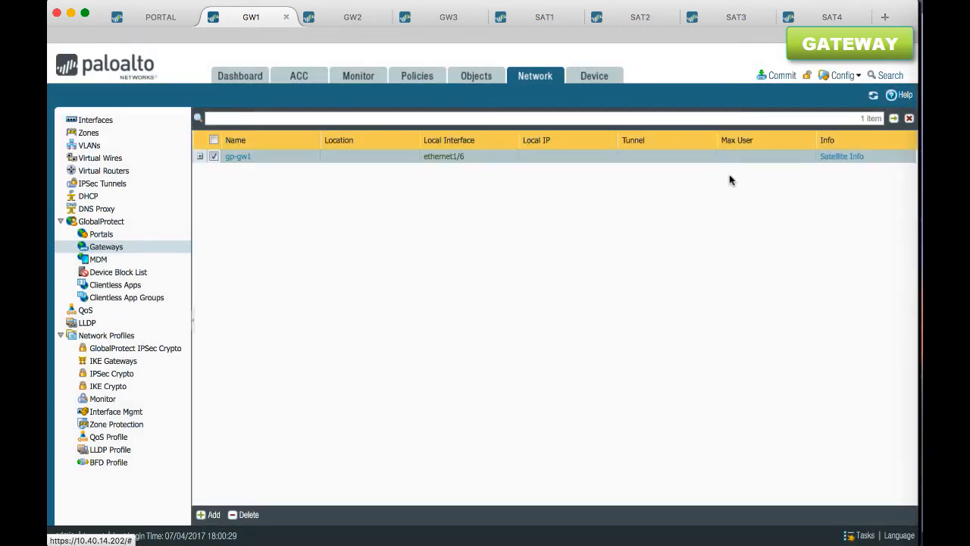
click(776, 75)
click(612, 454)
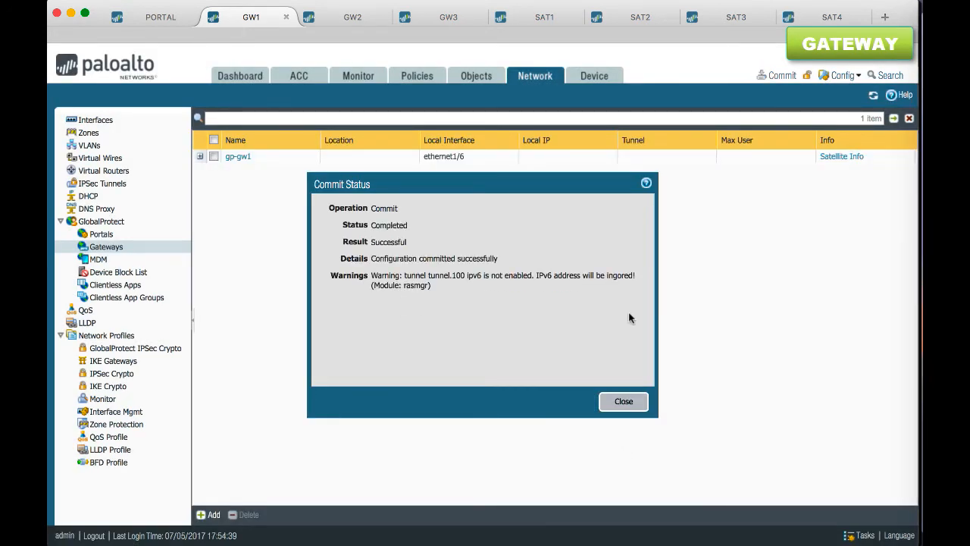
On the PORTAL firewall, add a GlobalProtect portal named gp-portal on interface ethernet1/6 with IPv4 address 10.10.10.100/24
click(623, 401)
click(155, 17)
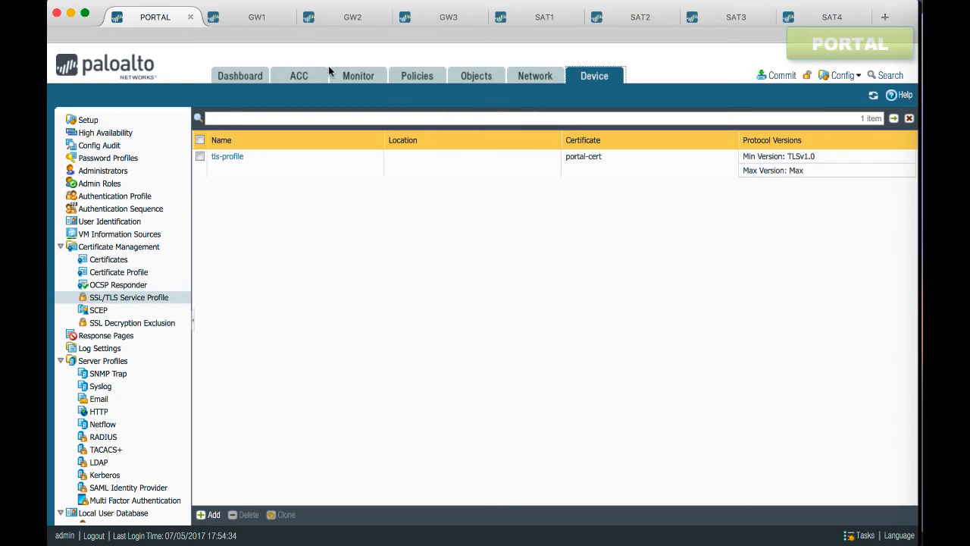
click(532, 77)
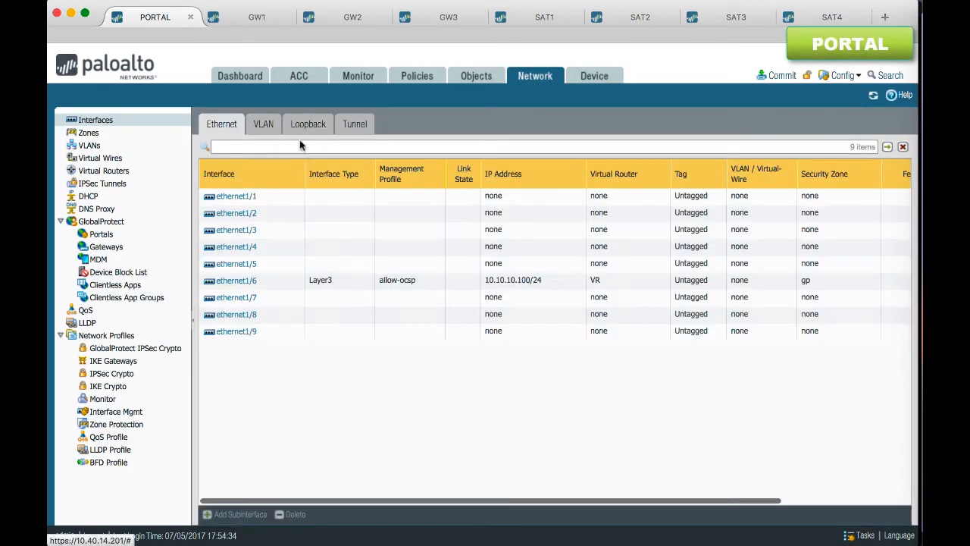
click(266, 282)
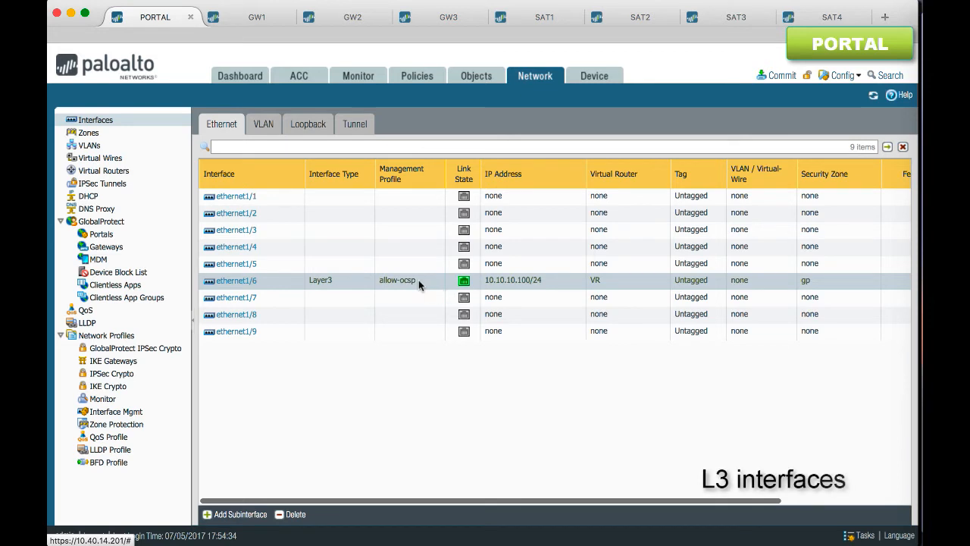
click(117, 235)
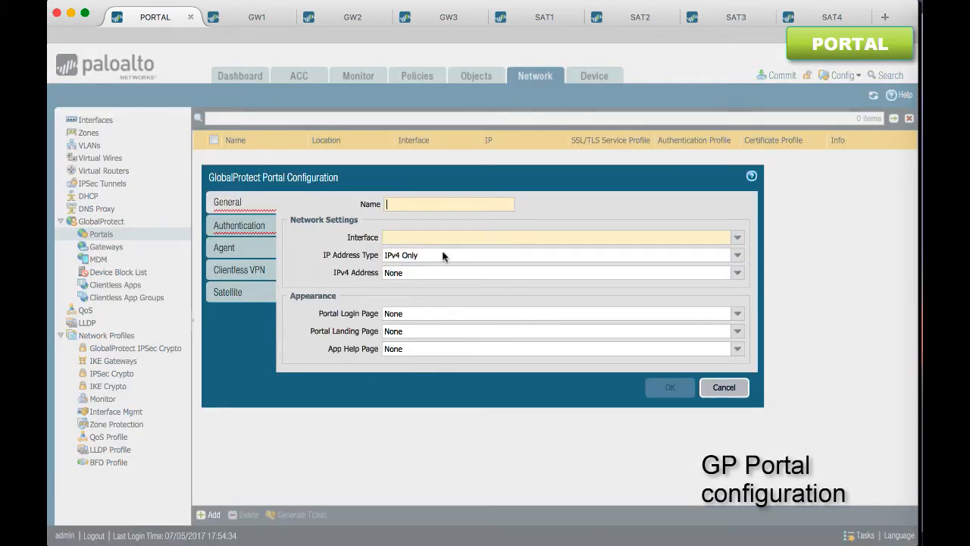
text(gp-port)
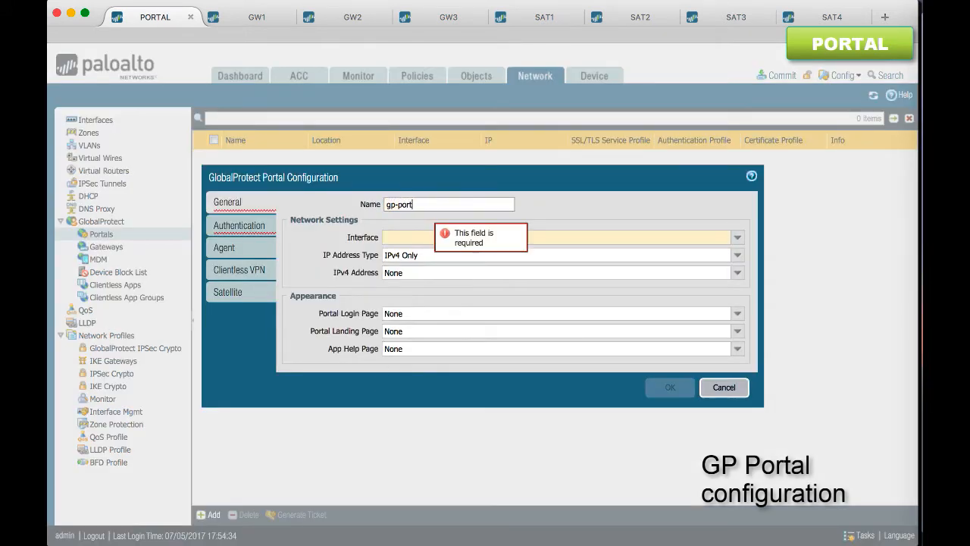
click(736, 237)
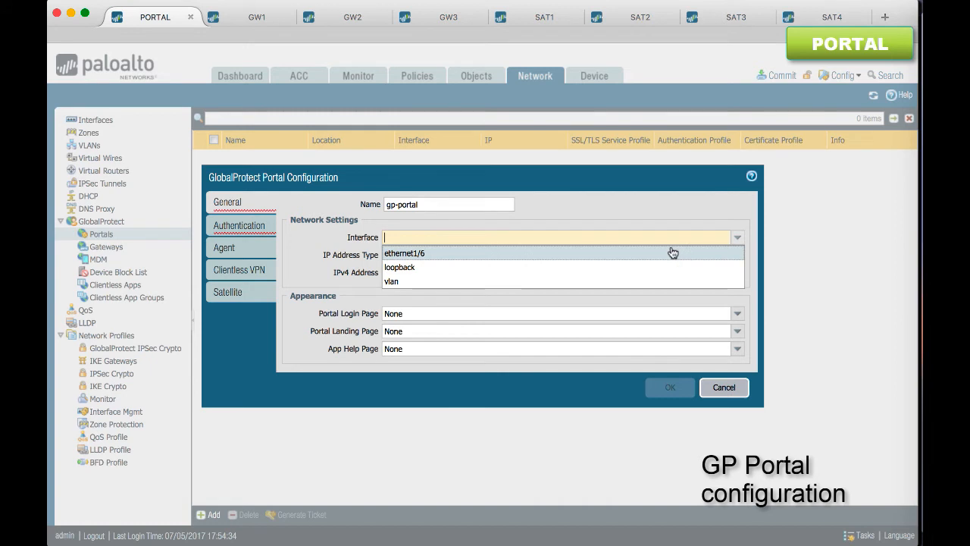
click(665, 250)
click(737, 273)
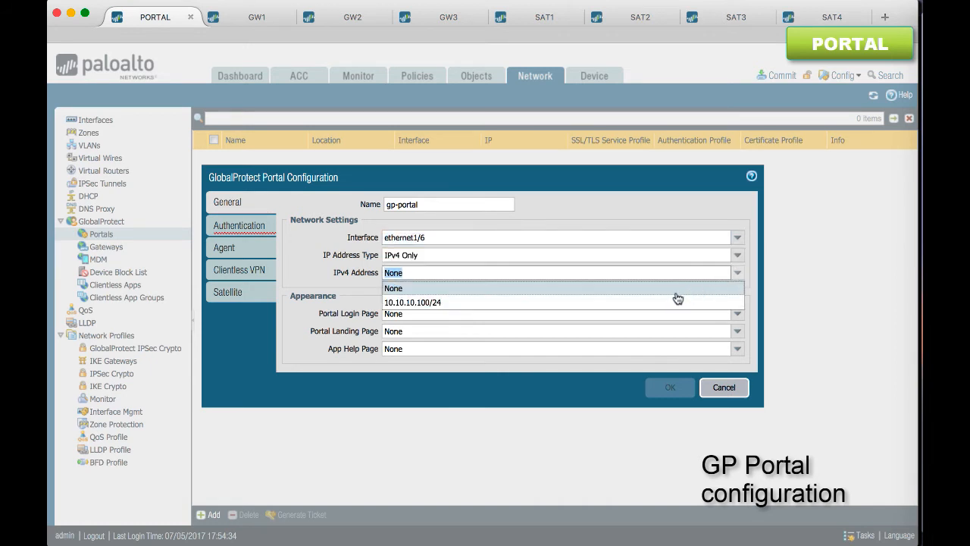
click(678, 294)
Set the portal's SSL/TLS service profile to tls-profile and add client authentication radius using authentication profile auth-radius
click(250, 227)
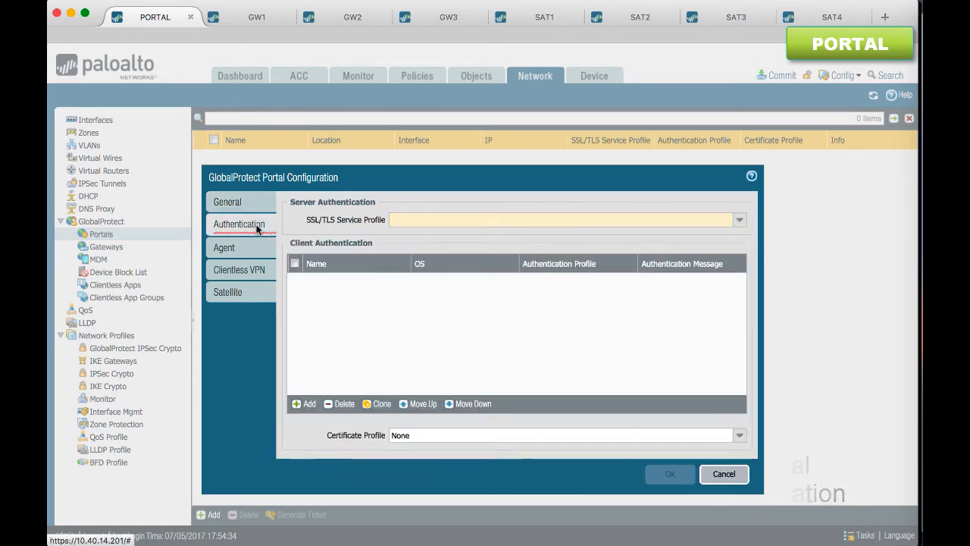
click(739, 219)
click(648, 236)
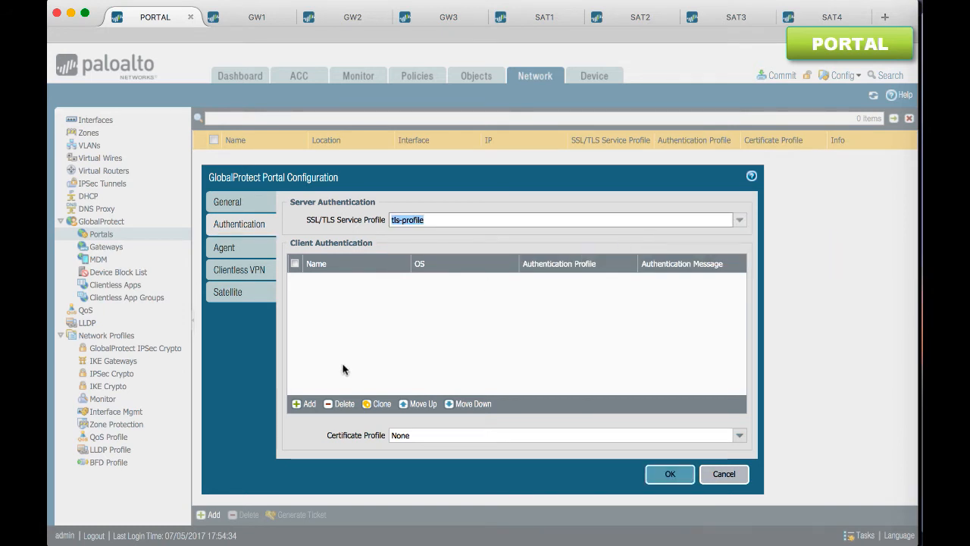
click(308, 403)
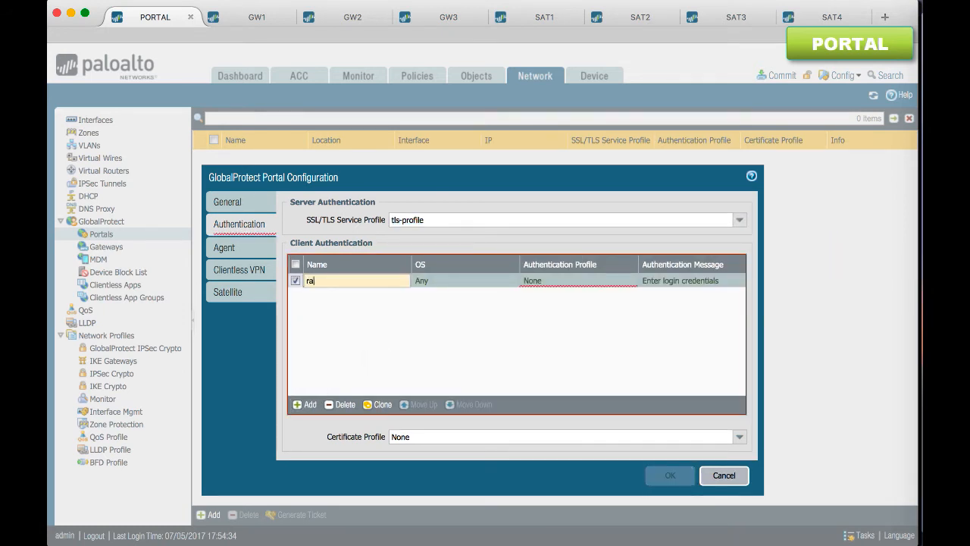
click(571, 281)
click(524, 280)
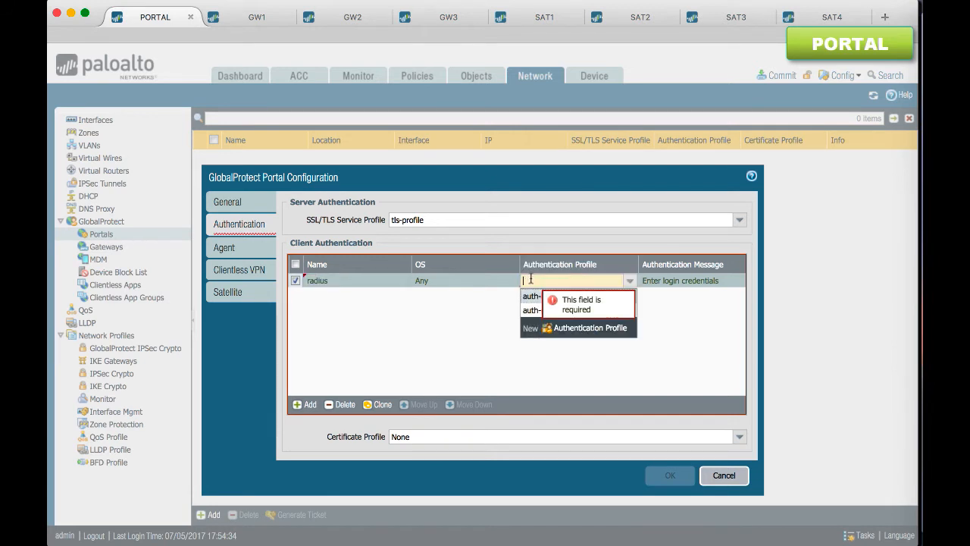
click(538, 310)
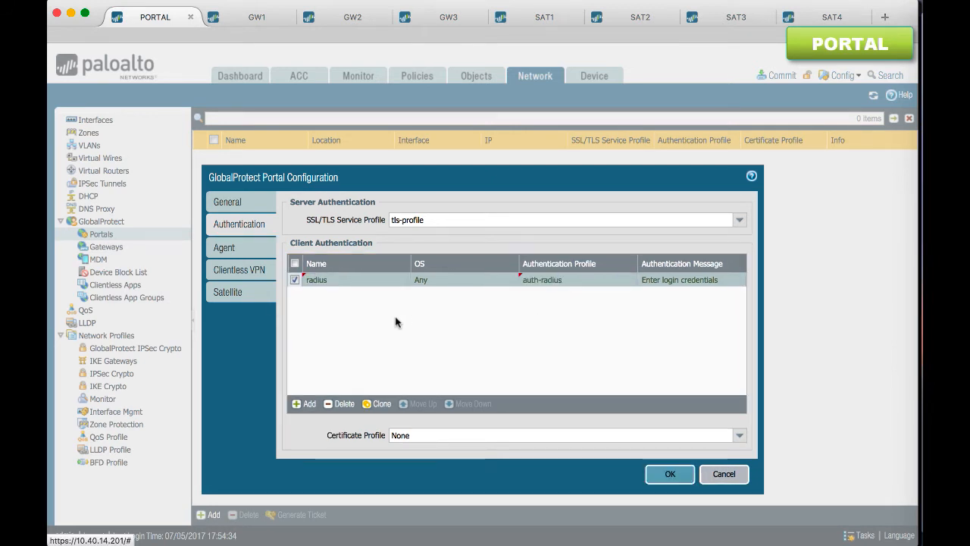
Add ca-cert as a trusted root CA in the portal's satellite settings
click(243, 292)
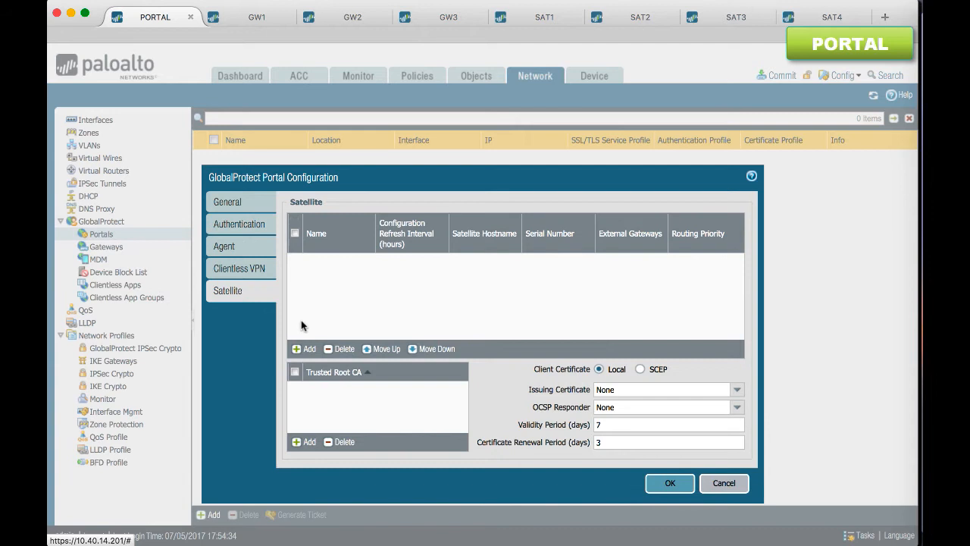
click(306, 443)
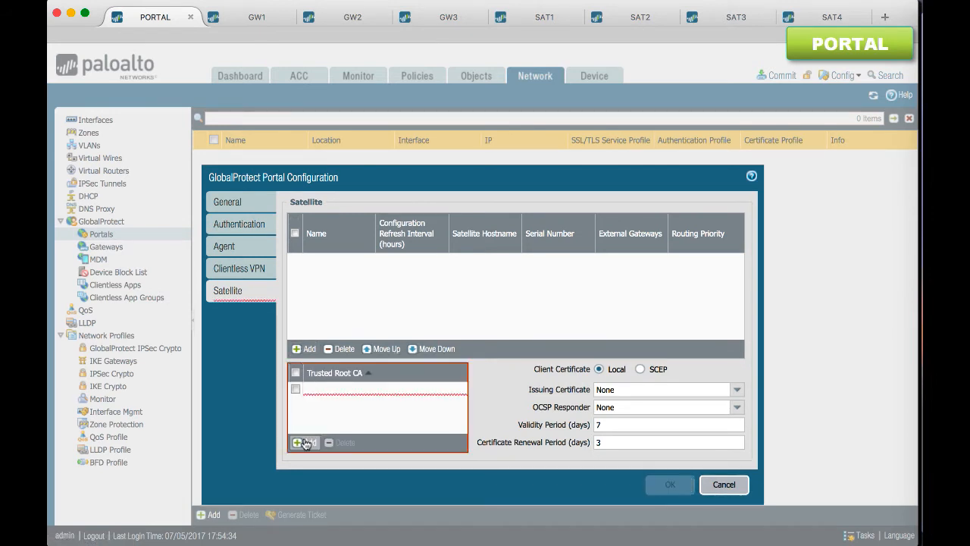
click(326, 404)
click(340, 410)
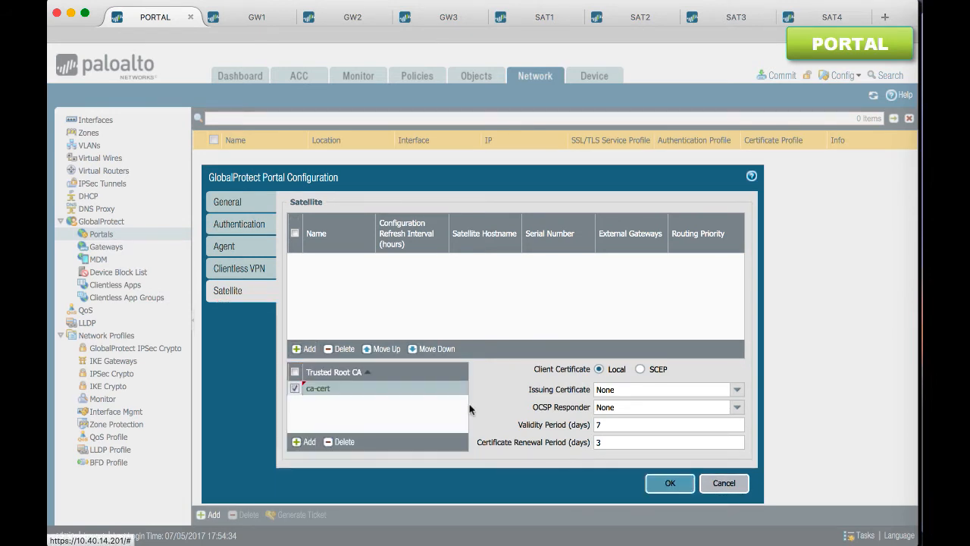
Set the satellite issuing certificate to ca-cert and the OCSP responder to ocsp-resp
click(711, 389)
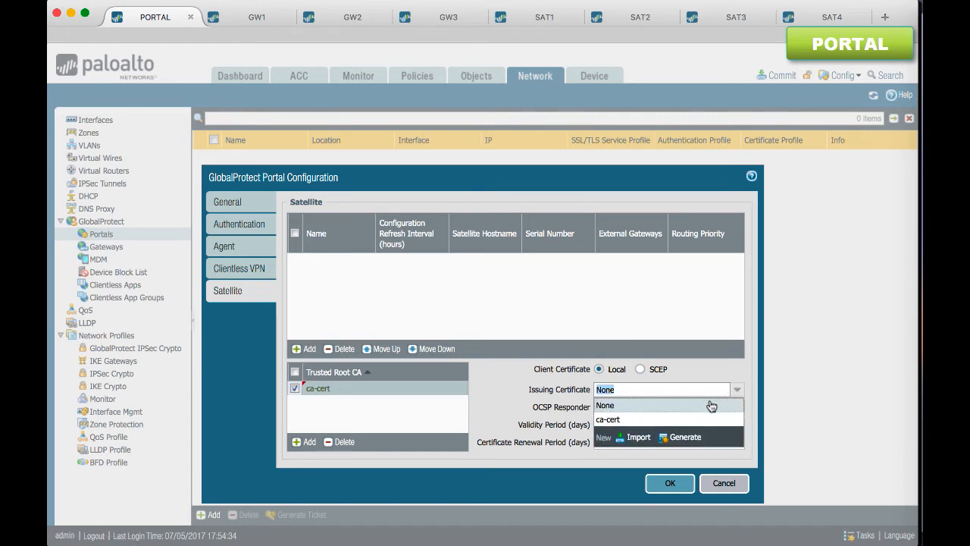
click(682, 417)
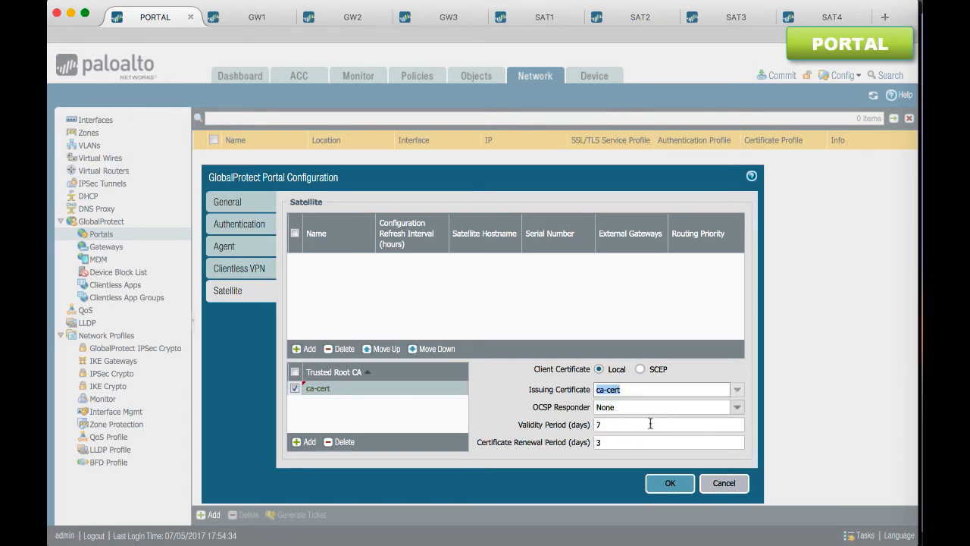
click(614, 427)
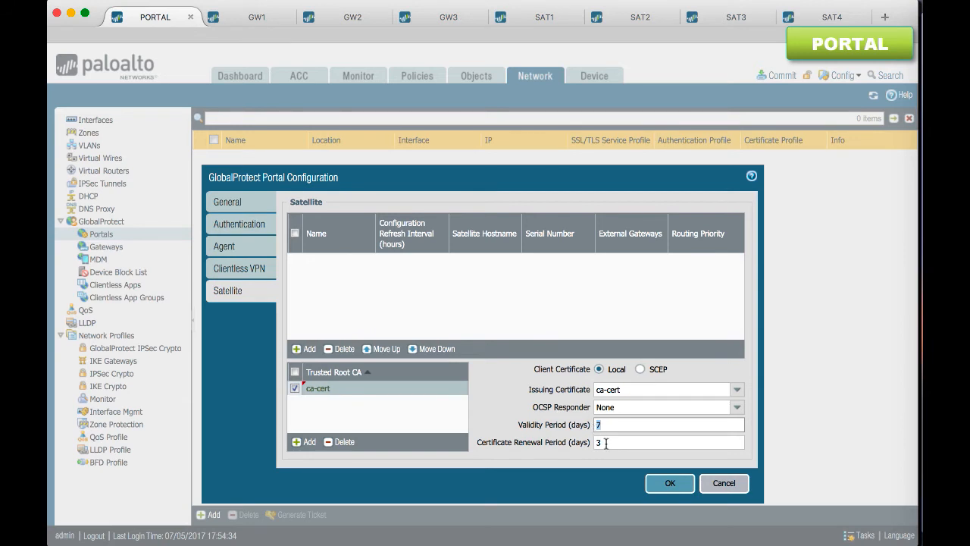
click(605, 443)
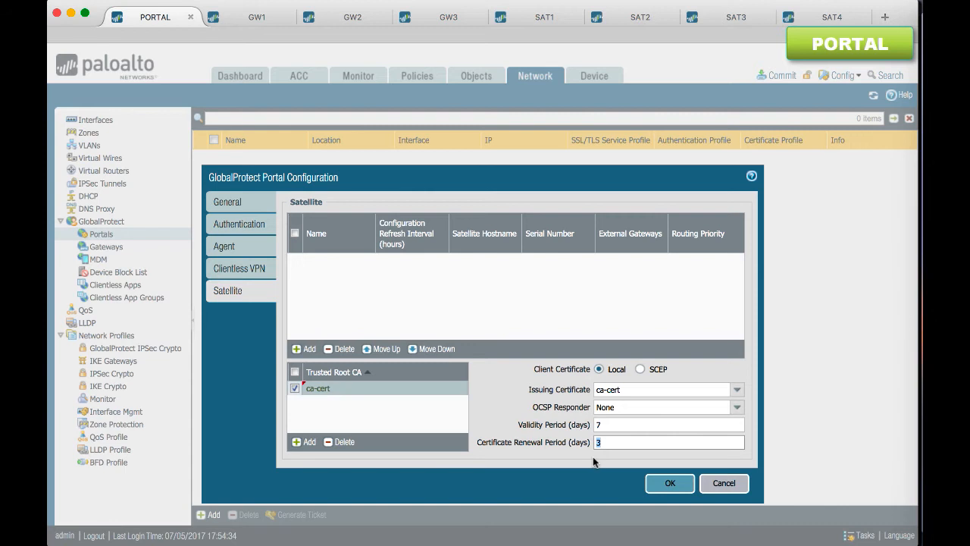
click(737, 409)
click(661, 433)
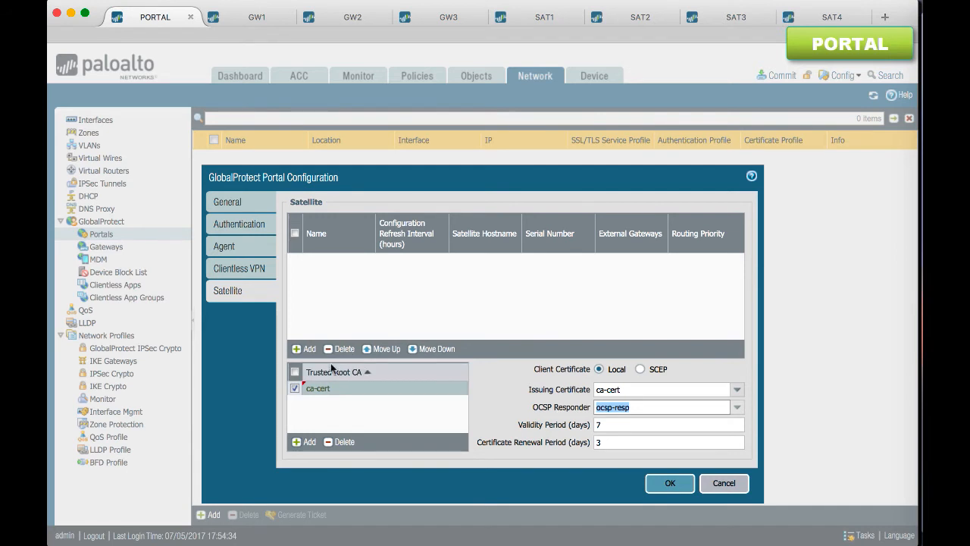
Add a satellite configuration named sat-cfg to the portal
click(307, 351)
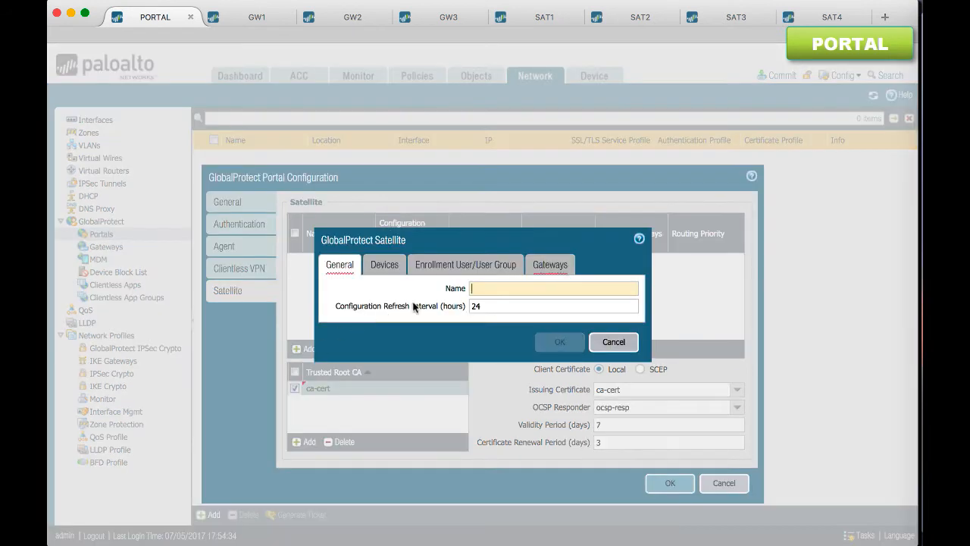
text(sat-cfg)
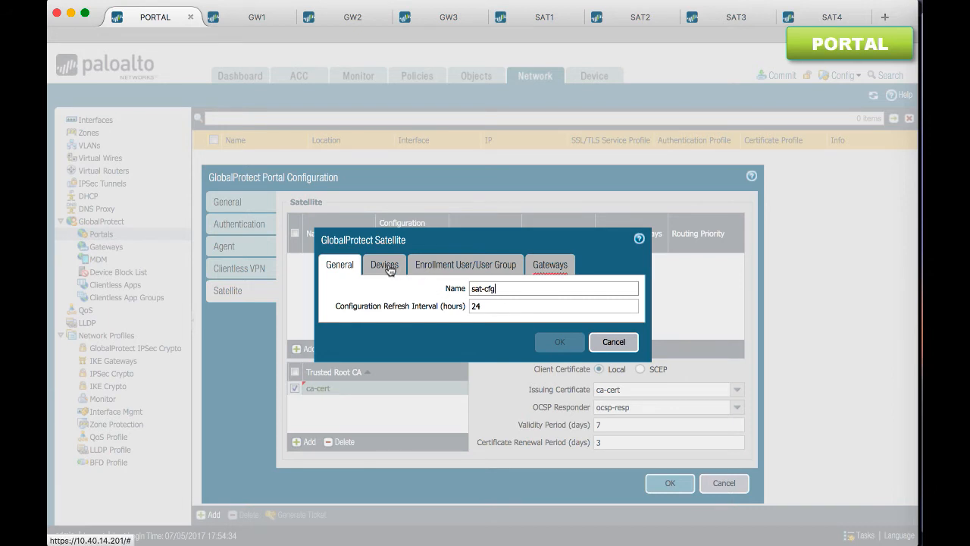
Copy SAT2's serial number from its dashboard and add it as a device in the portal's sat-cfg configuration
click(384, 265)
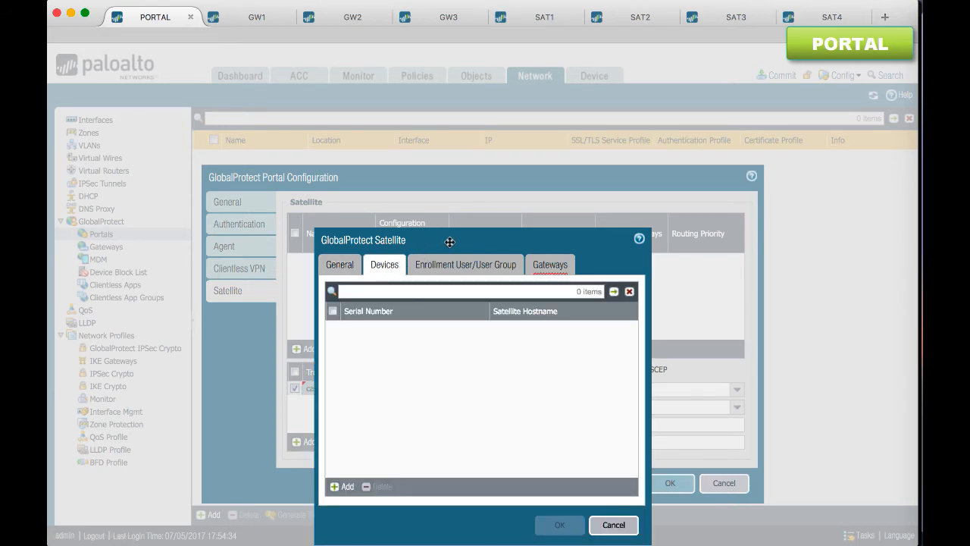
drag(450, 242, 479, 186)
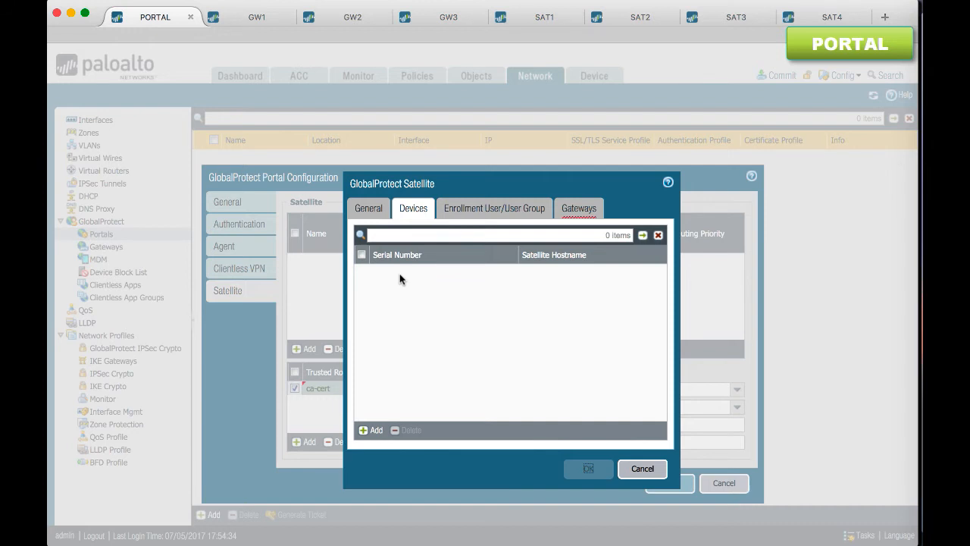
click(625, 19)
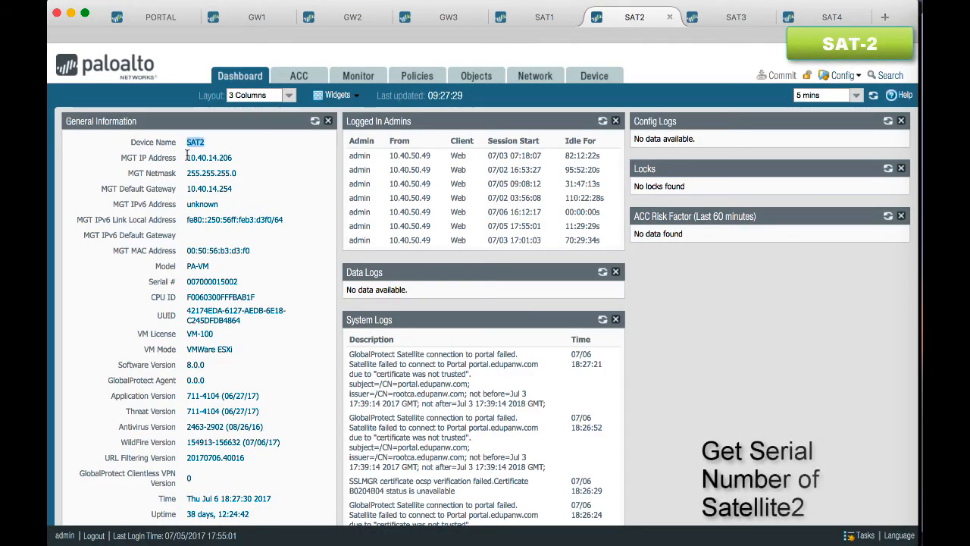
double_click(199, 281)
key(super+c)
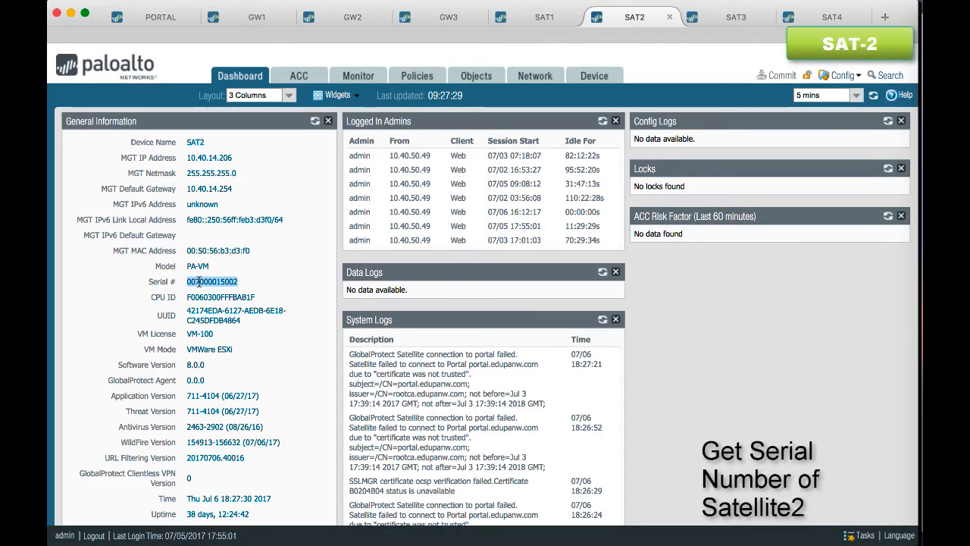
click(159, 17)
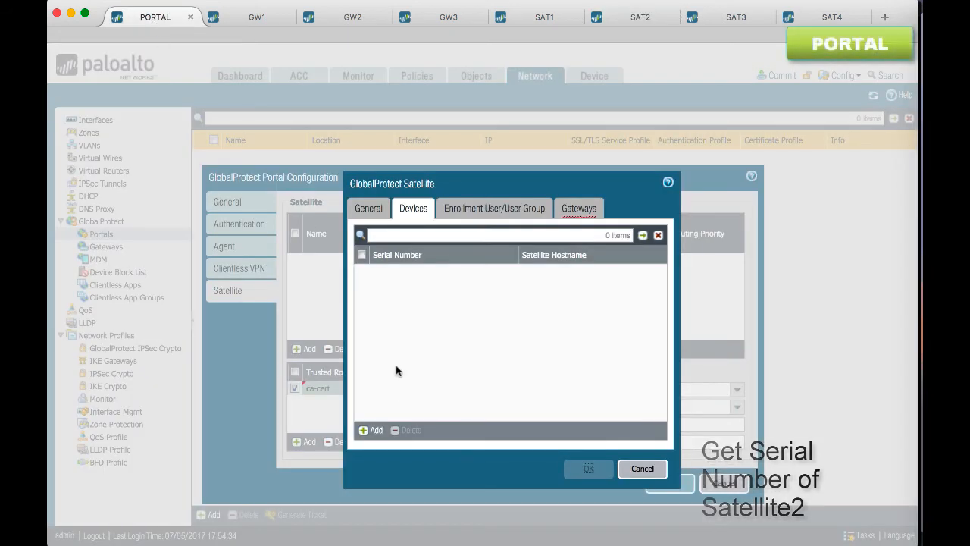
click(373, 431)
key(super+v)
click(446, 349)
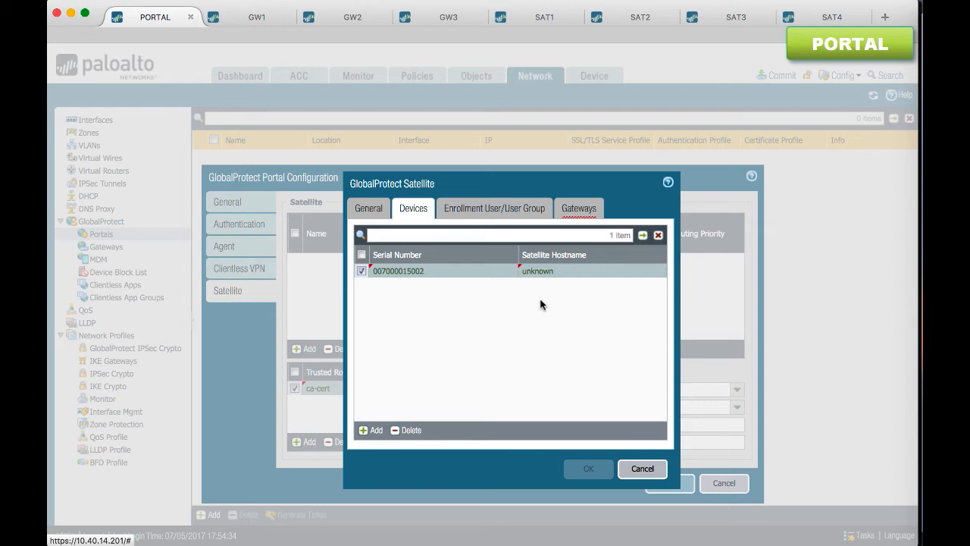
Add satellite gateway gw1 to sat-cfg with FQDN gw1.edupanw.com and routing priority 1
click(579, 211)
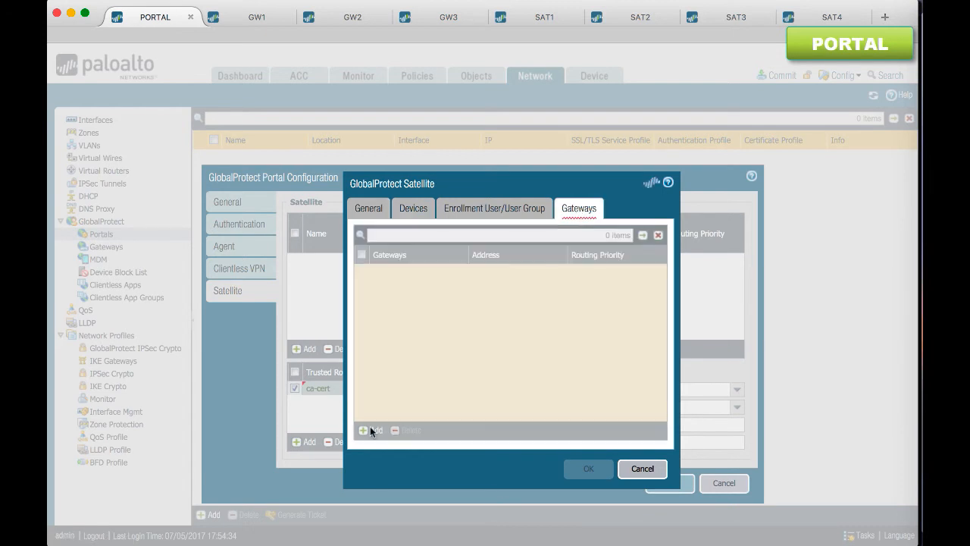
click(371, 430)
text(gw1)
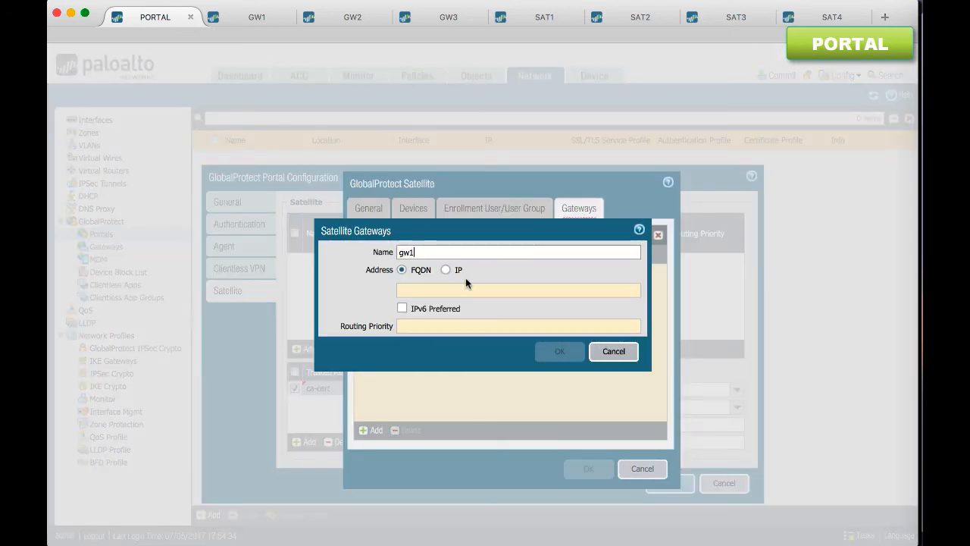
key(Tab)
text(gw1.edup)
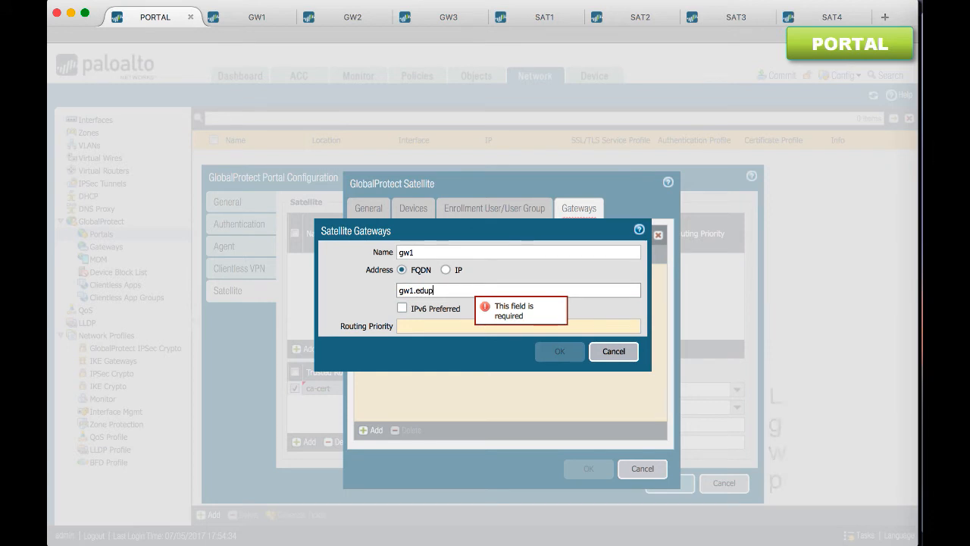
text(anw.com)
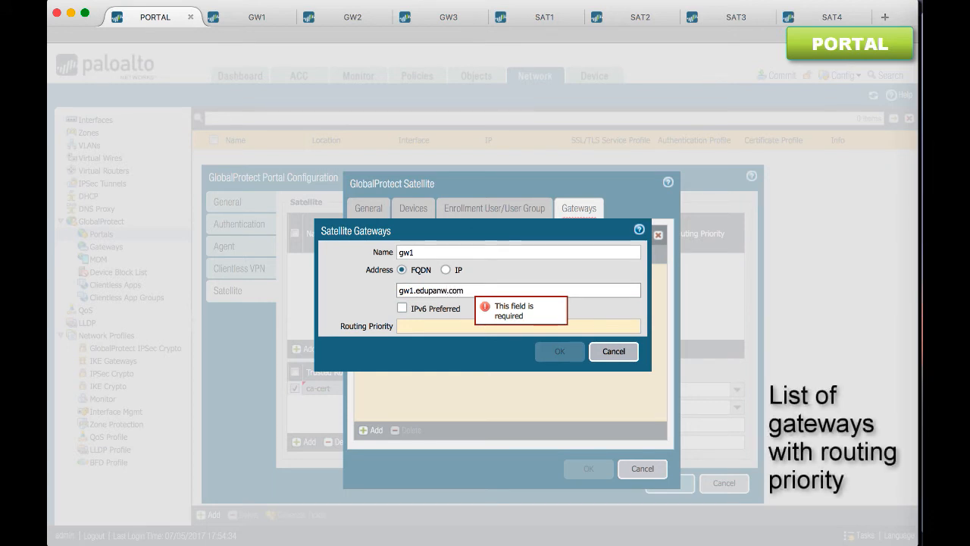
click(485, 326)
text(1)
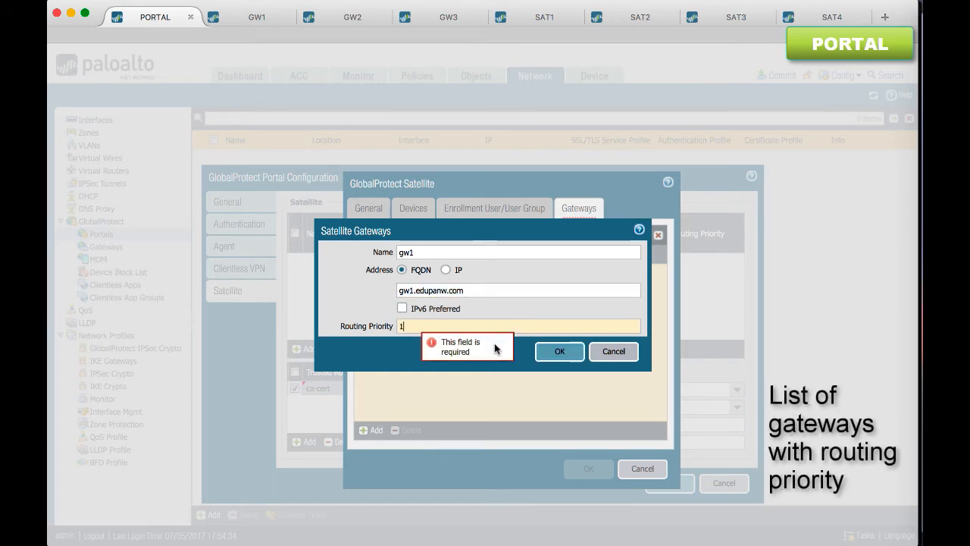
click(557, 353)
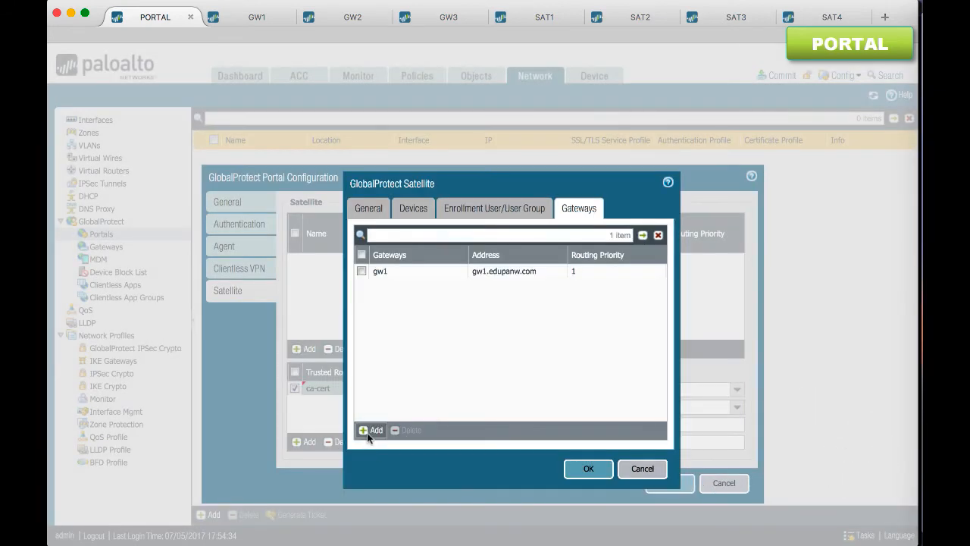
Add satellite gateway gw2 to sat-cfg with FQDN gw2.edupanw.com and routing priority 2
click(368, 430)
text(gw2)
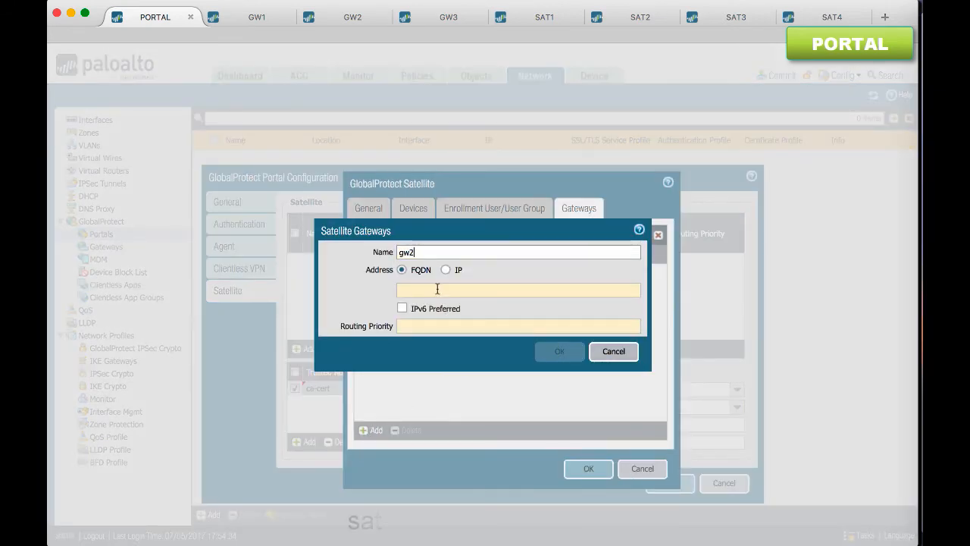
click(440, 291)
text(gw1.edupanw.com)
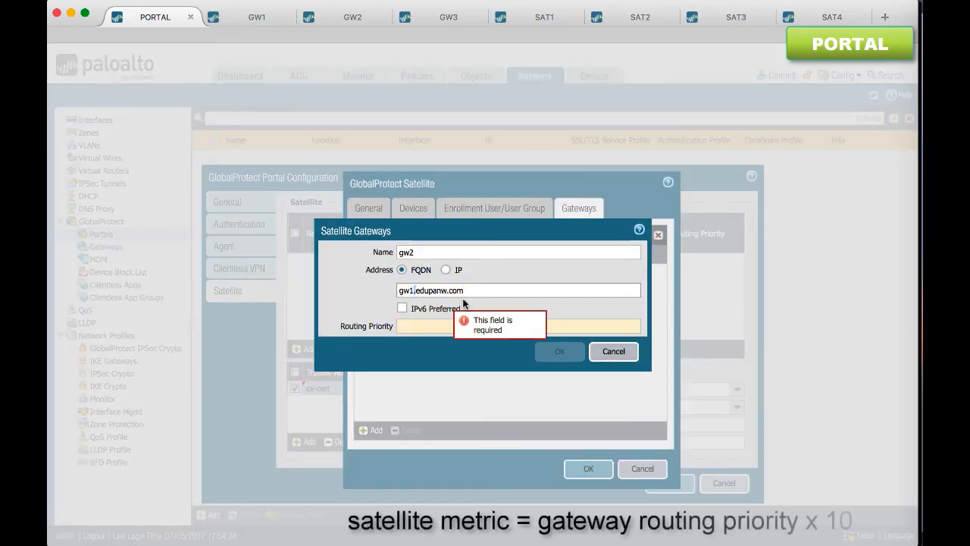
key(BackSpace)
text(2)
key(Tab)
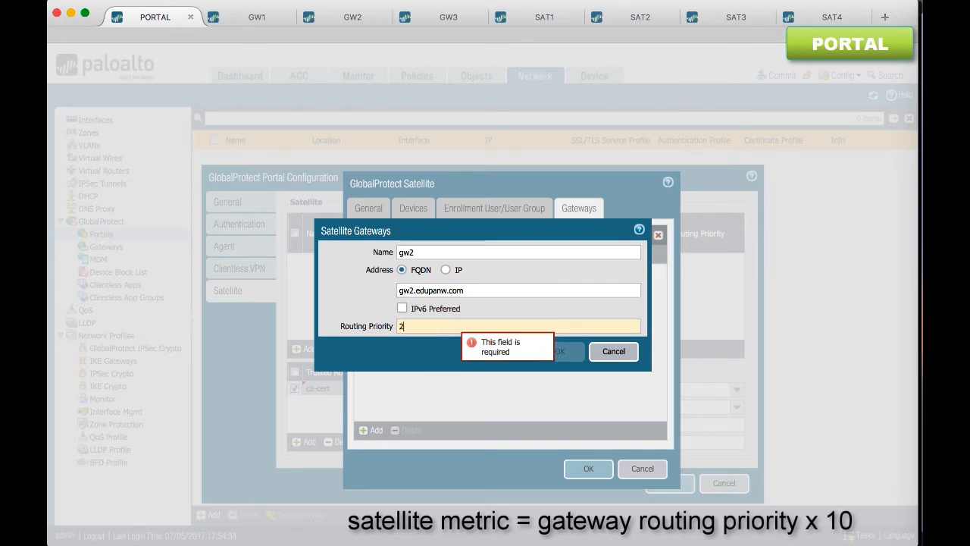
text(2)
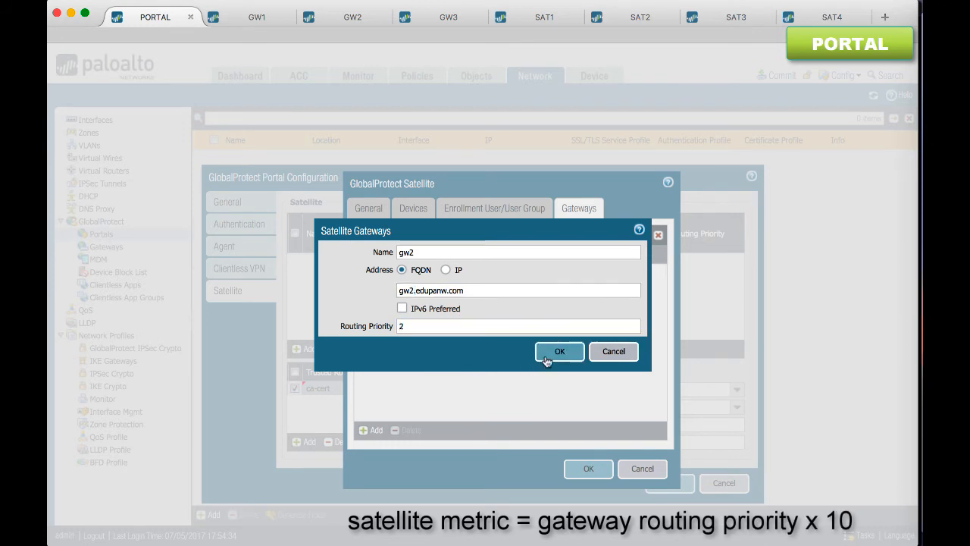
click(548, 353)
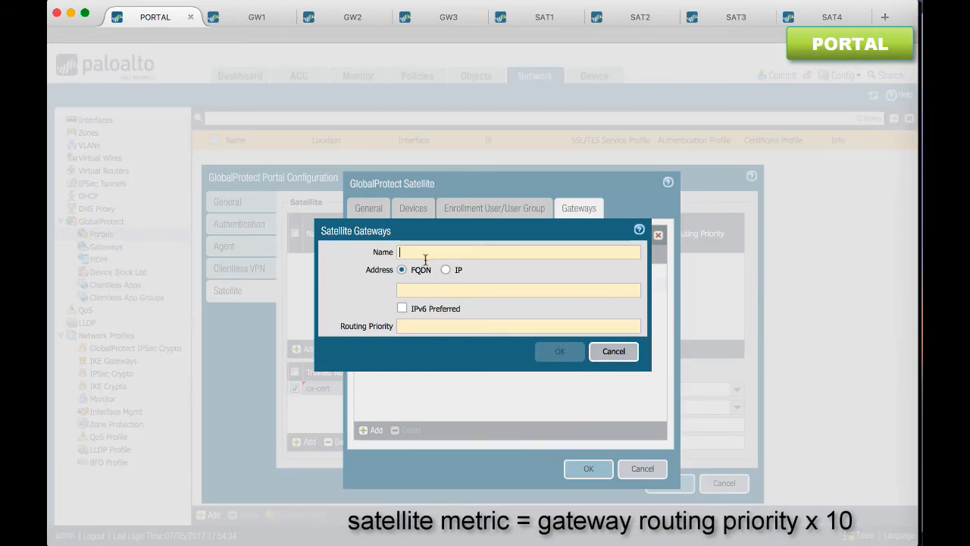
Add satellite gateway gw3 to sat-cfg with FQDN gw3.edupanw.com and routing priority 3
text(gw)
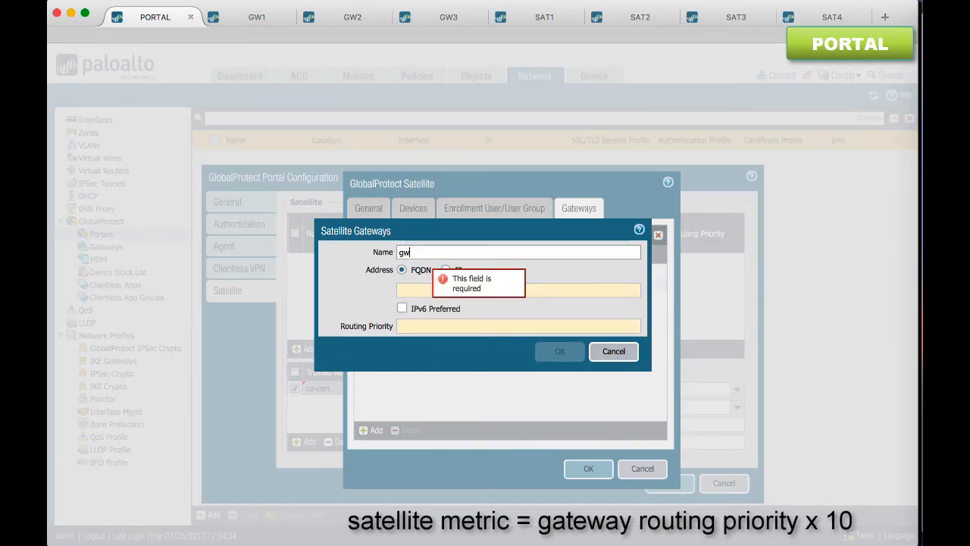
text(3)
click(407, 289)
text(gw1.edupanw.com)
click(410, 290)
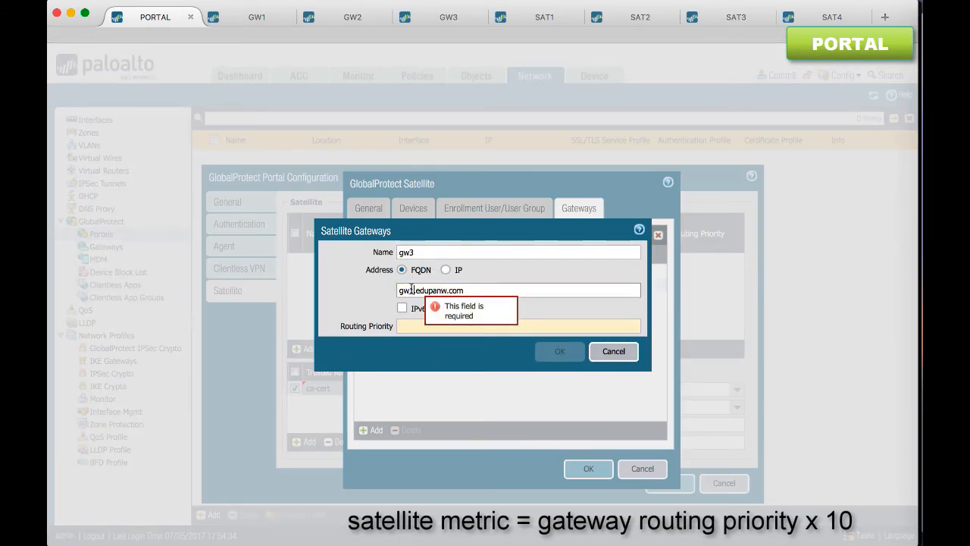
key(BackSpace)
text(3)
key(Tab)
text(3)
click(559, 351)
Check the routing priorities of the three gateways and save the sat-cfg and portal configurations
click(599, 271)
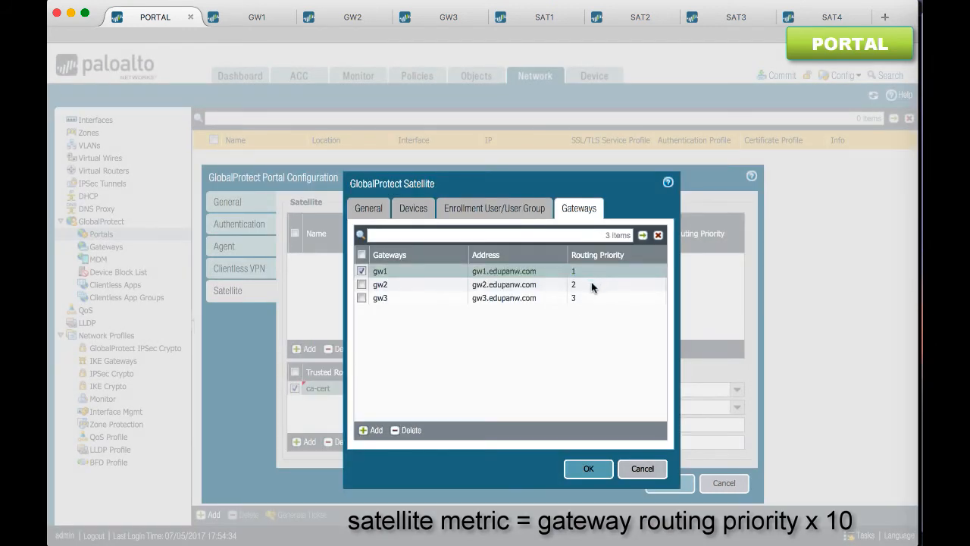
click(591, 286)
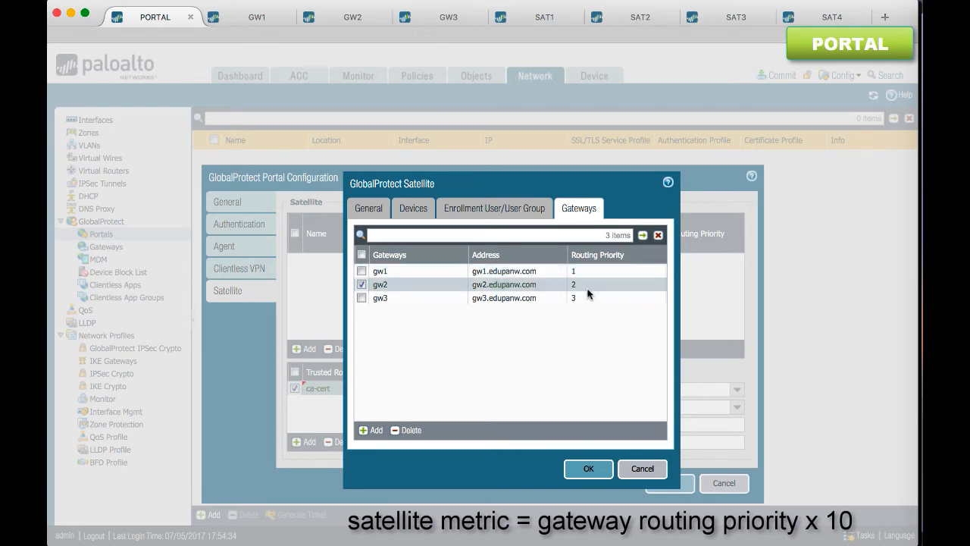
click(586, 299)
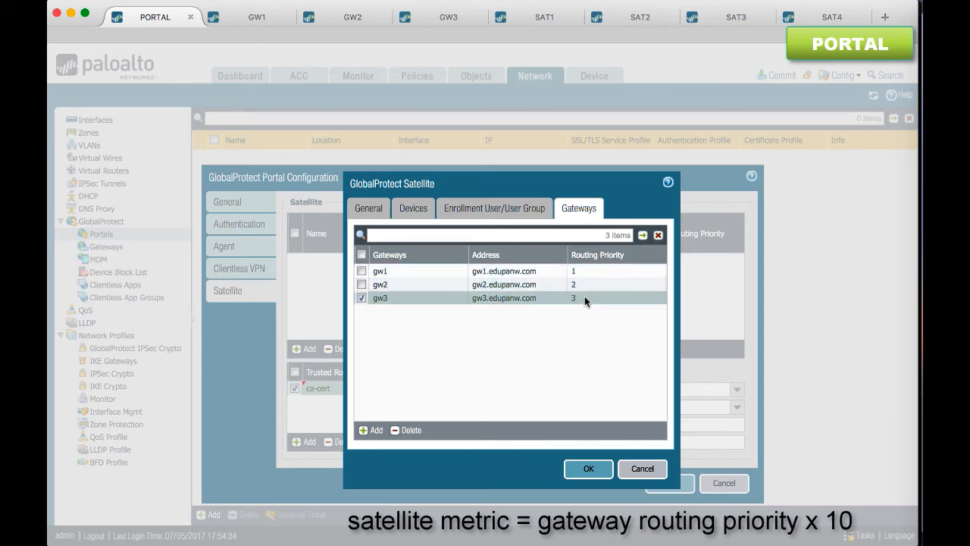
click(591, 470)
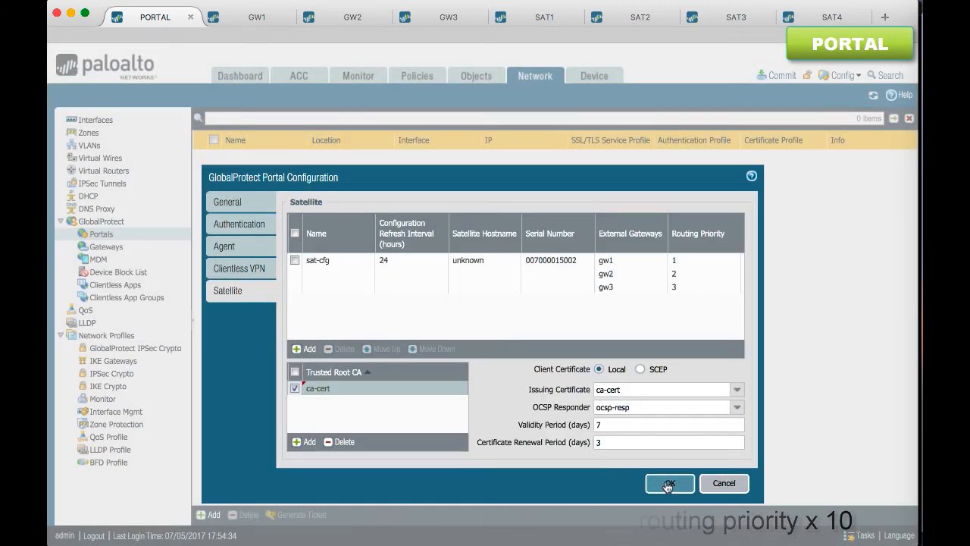
click(668, 486)
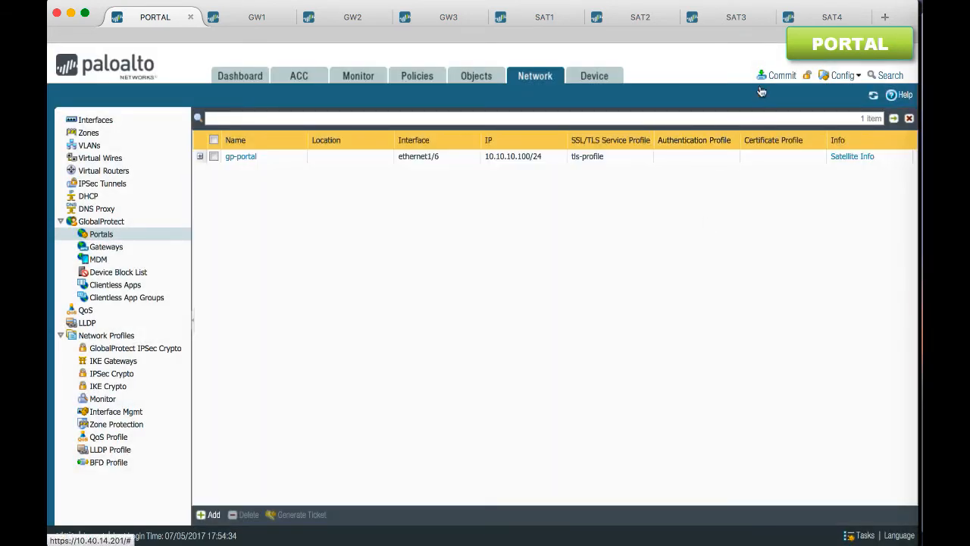
Commit all changes on the portal firewall and dismiss the commit status
click(781, 76)
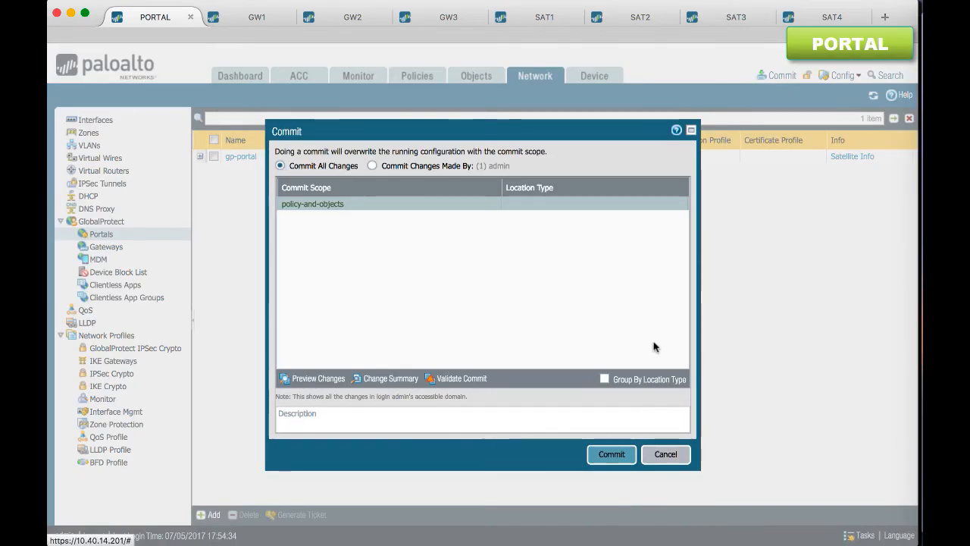
click(611, 452)
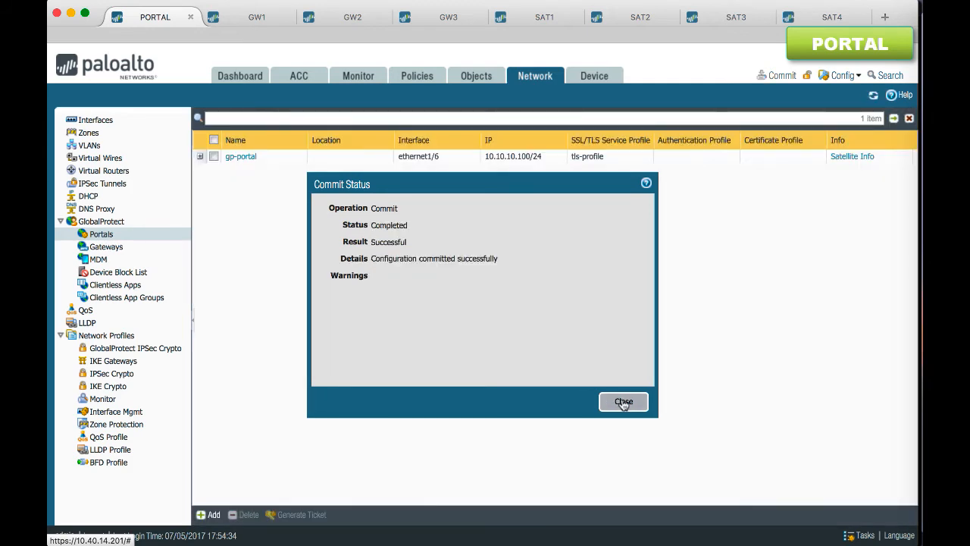
click(623, 401)
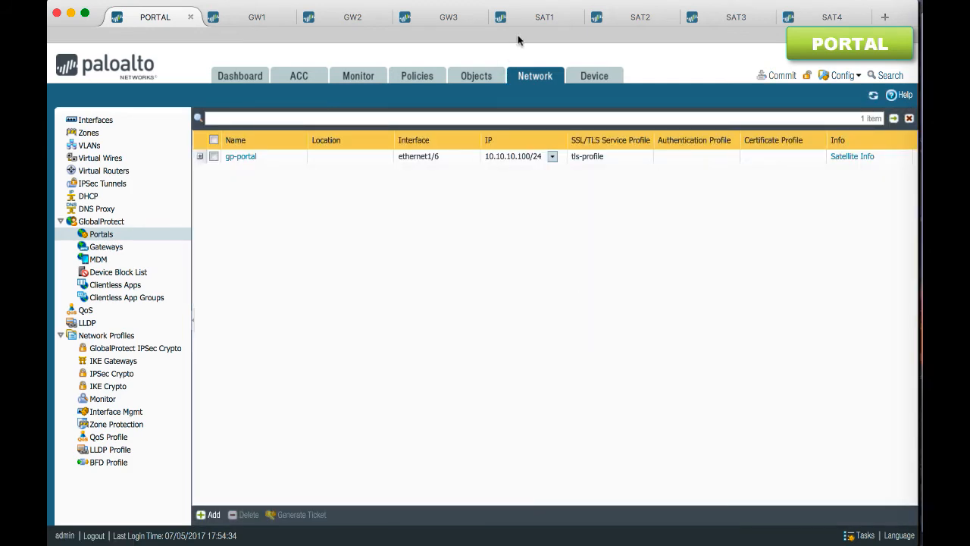
On SAT1, add a tunnel interface numbered 100, assigned to virtual router VR and security zone vpn
click(535, 17)
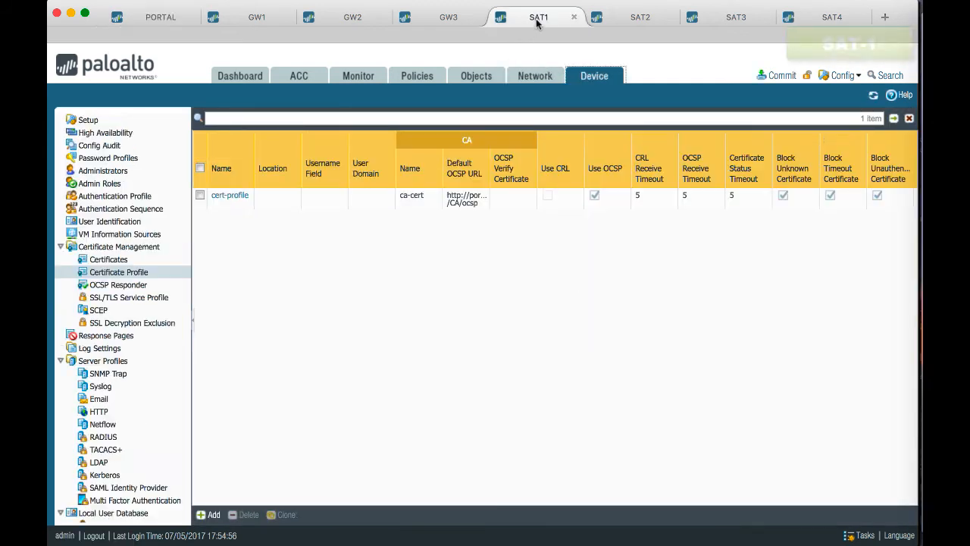
click(515, 77)
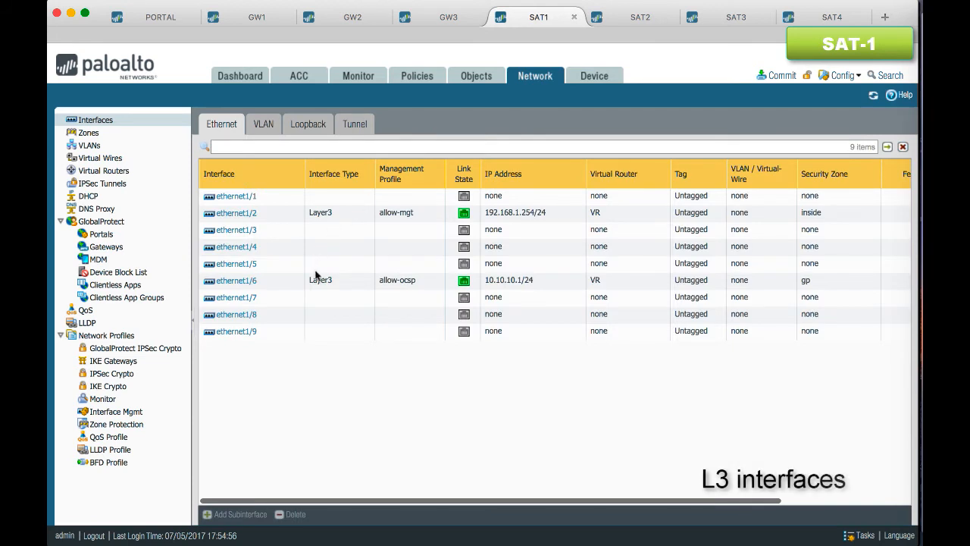
click(342, 283)
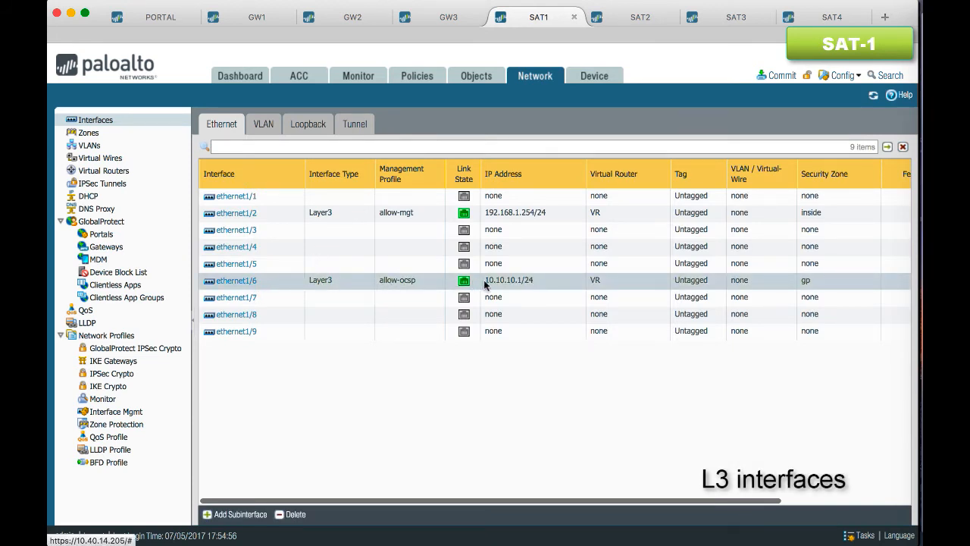
click(356, 126)
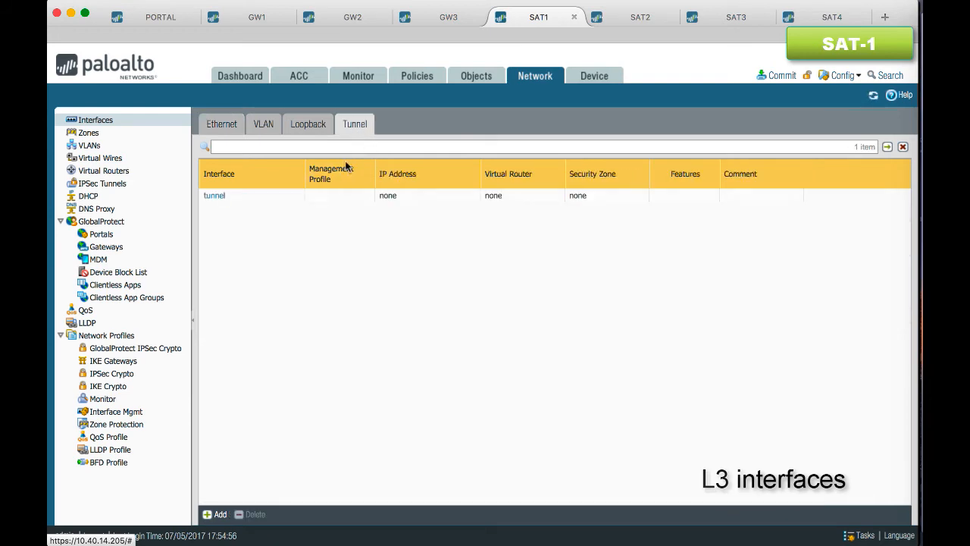
click(216, 514)
click(626, 220)
text(100)
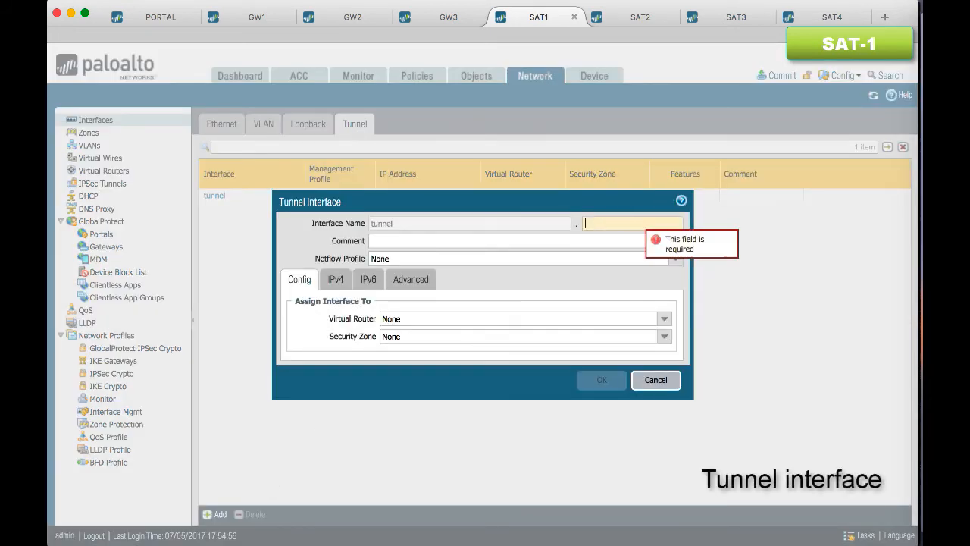
click(666, 319)
click(589, 362)
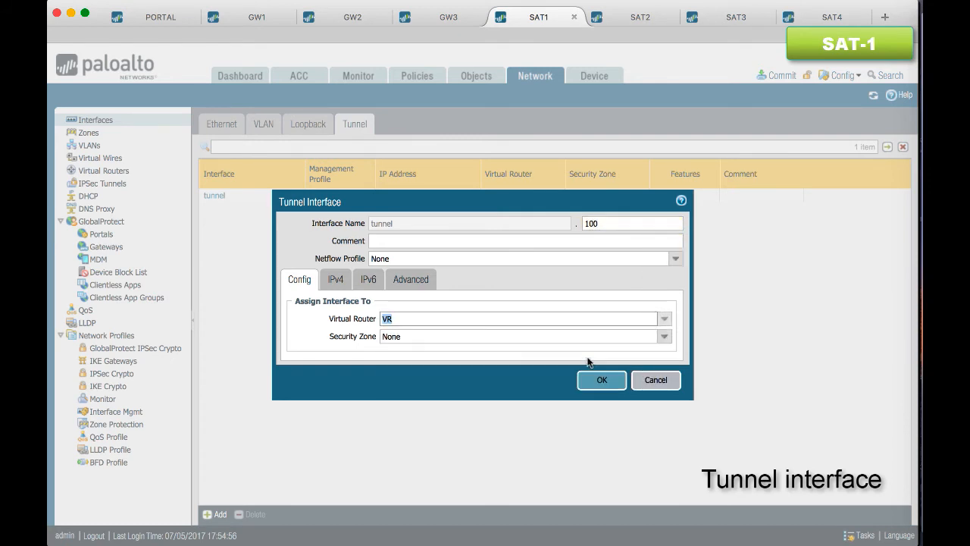
click(659, 339)
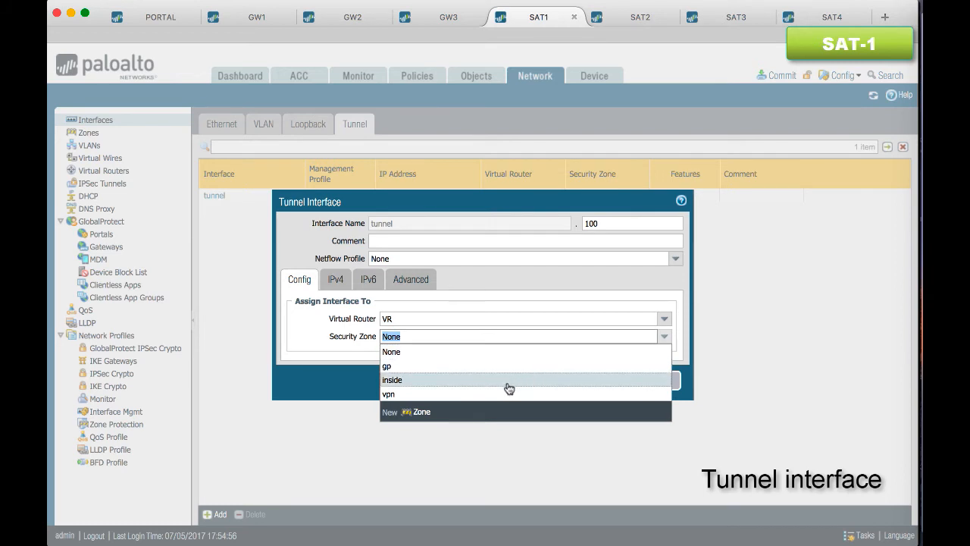
click(503, 389)
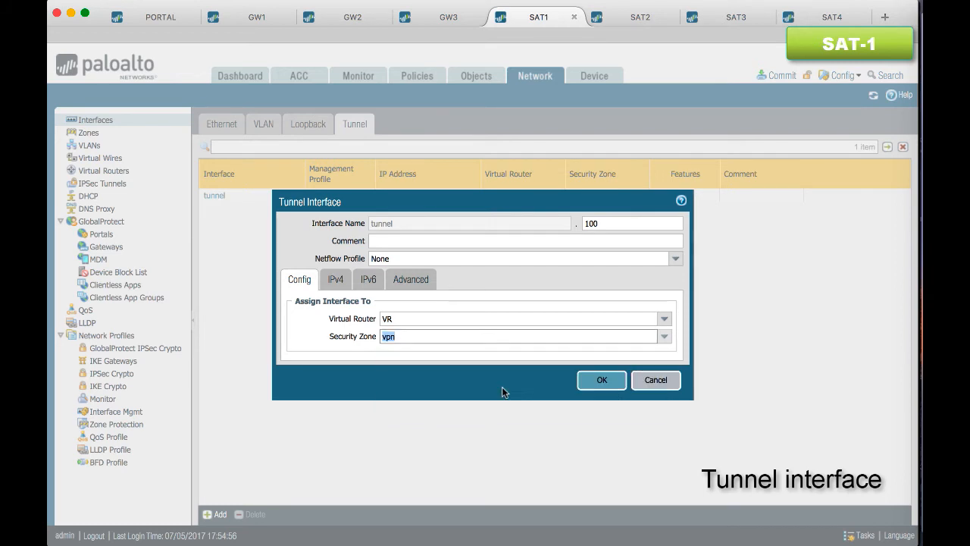
Leave the tunnel interface without a static IPv4 address, assign management profile allow-mgt and save it
click(335, 280)
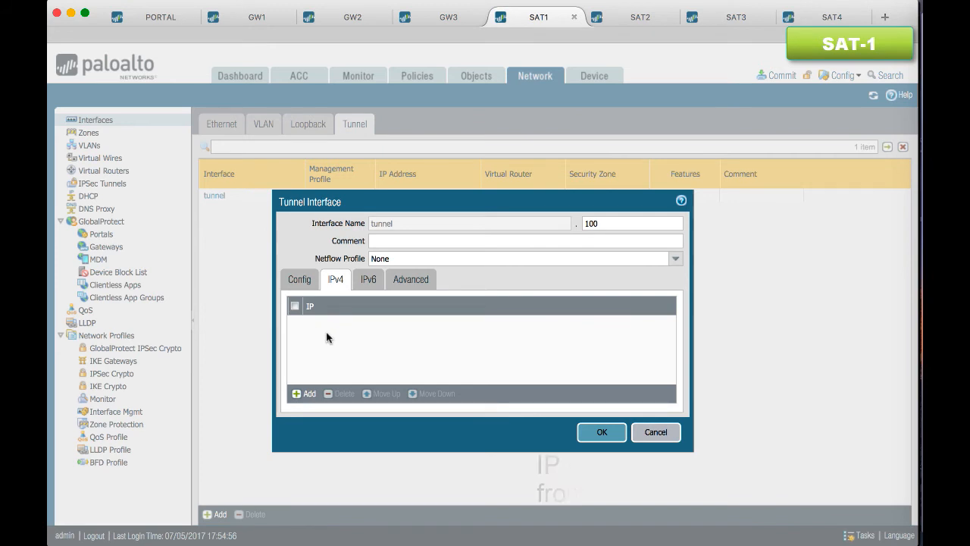
click(419, 280)
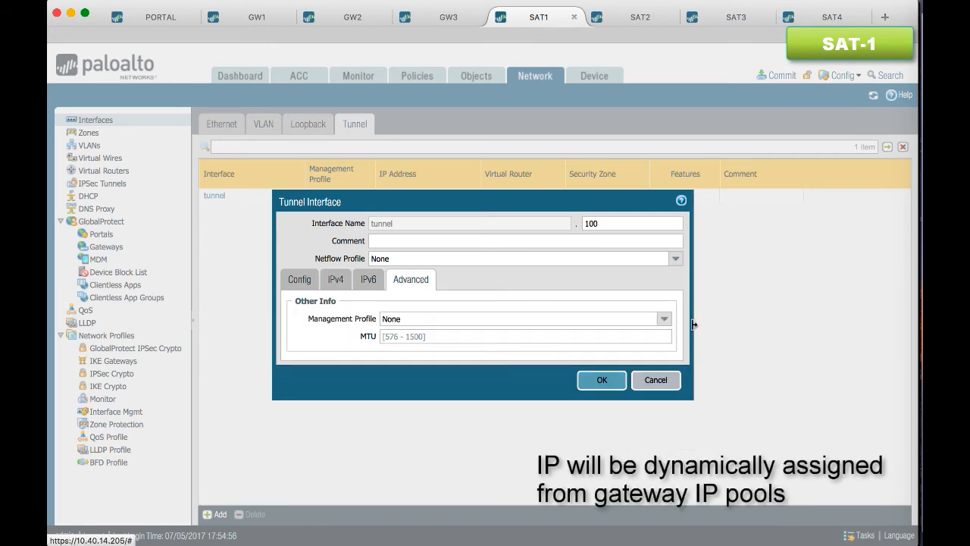
click(665, 323)
click(607, 346)
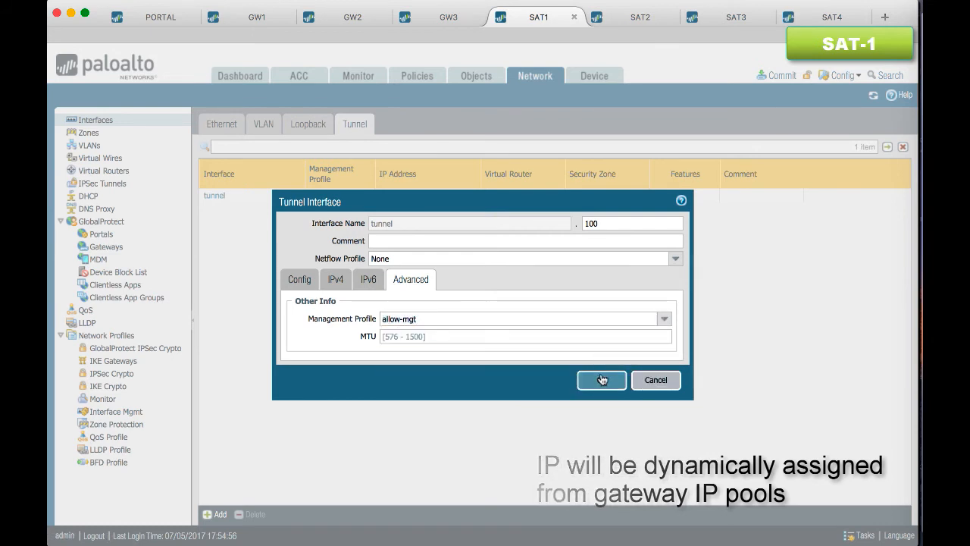
click(603, 380)
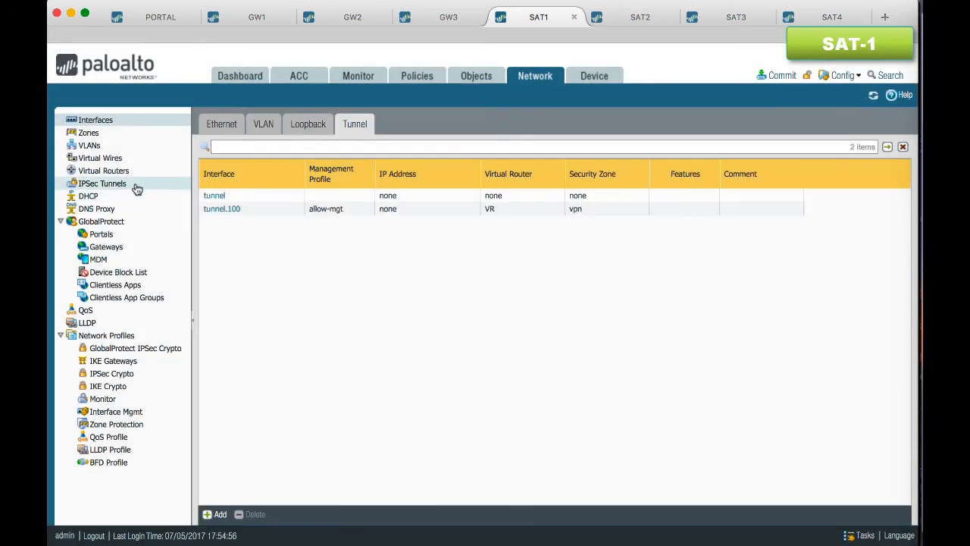
Add an IPSec tunnel named ipsec-tun on SAT1 with tunnel interface tunnel.100 and type GlobalProtect Satellite
click(133, 185)
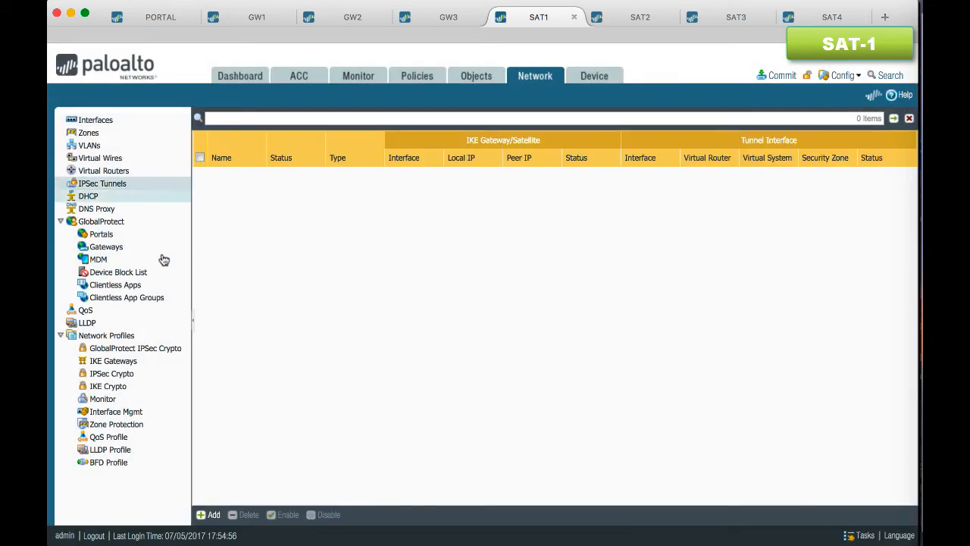
click(215, 516)
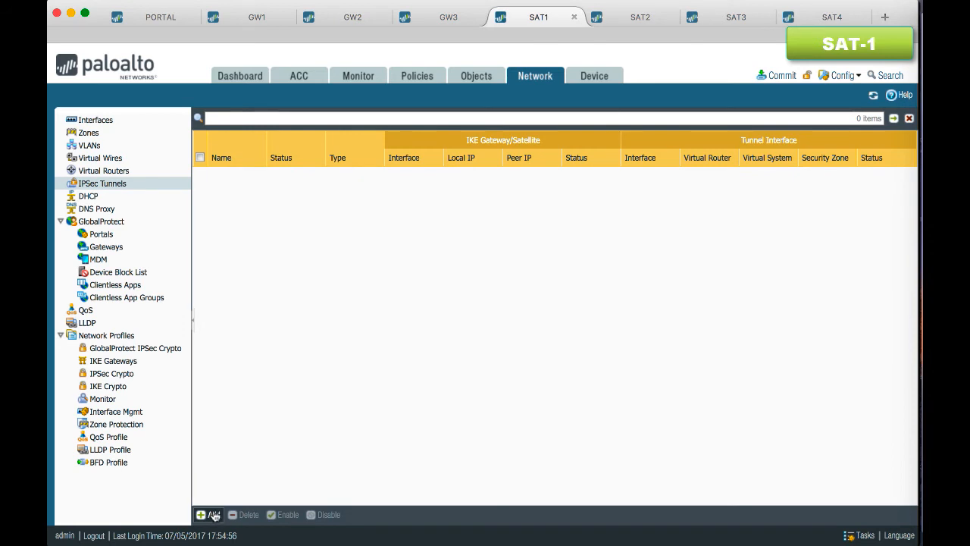
text(ipsec-tun)
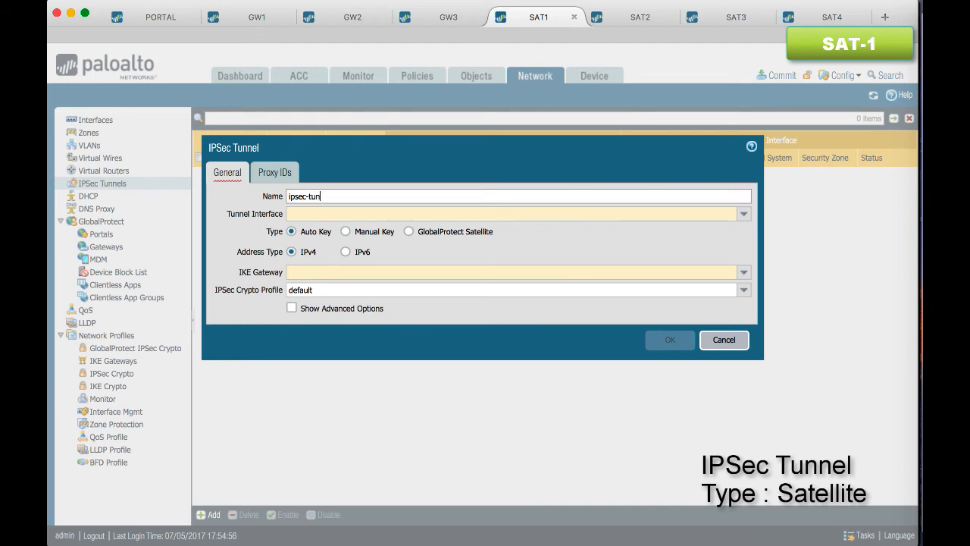
click(740, 213)
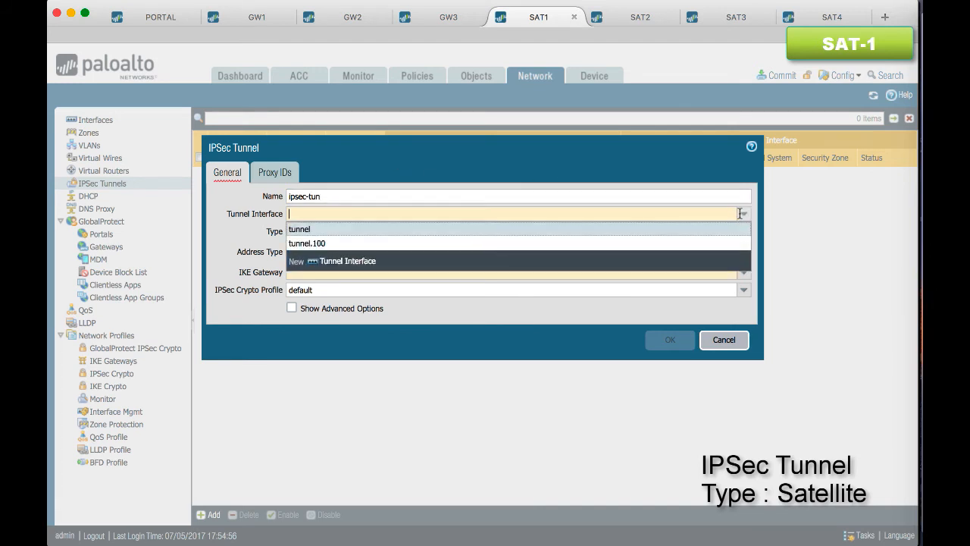
click(655, 244)
click(410, 232)
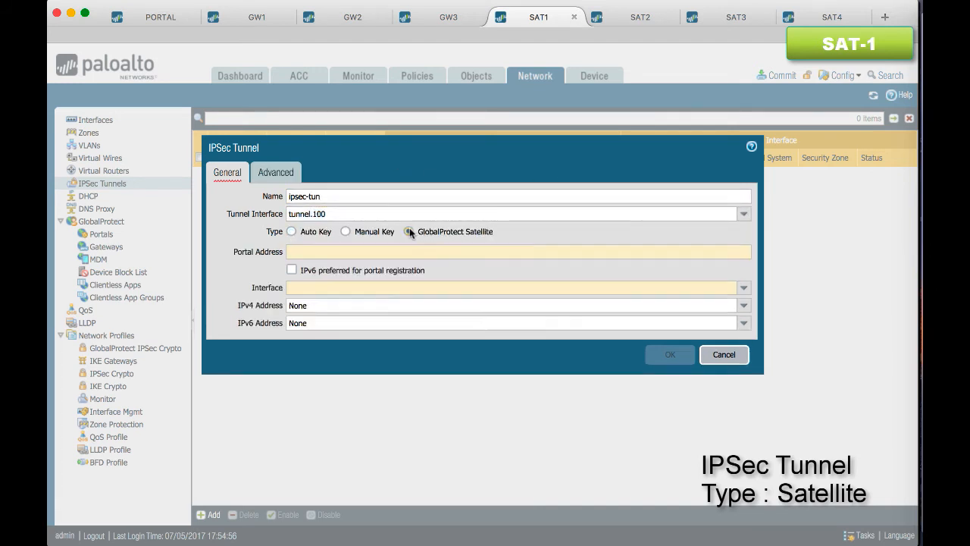
Set the IPSec tunnel's portal address to portal.edupanw.com, interface to ethernet1/6 and IPv4 address to 10.10.10.1/24
click(458, 251)
text(portal.edupanw.com)
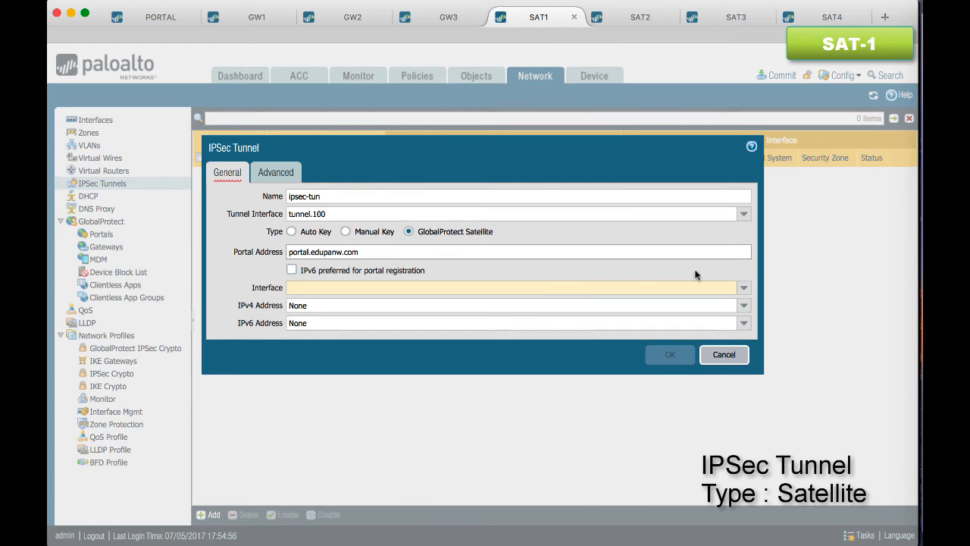
click(743, 288)
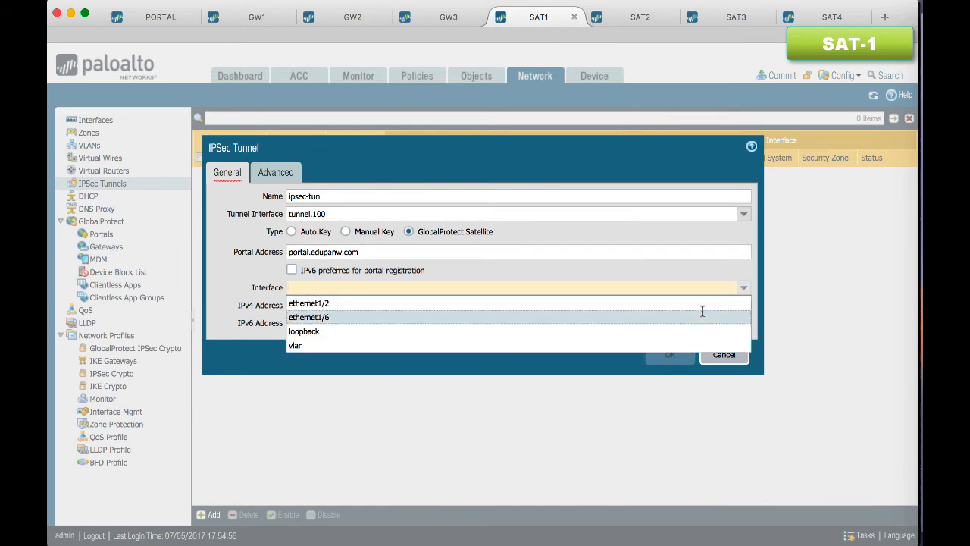
click(703, 316)
click(744, 305)
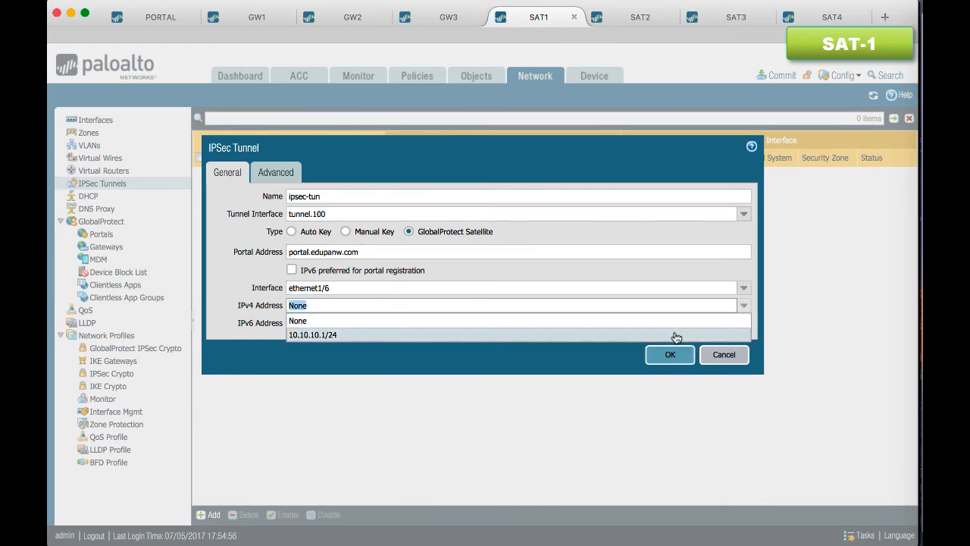
click(672, 334)
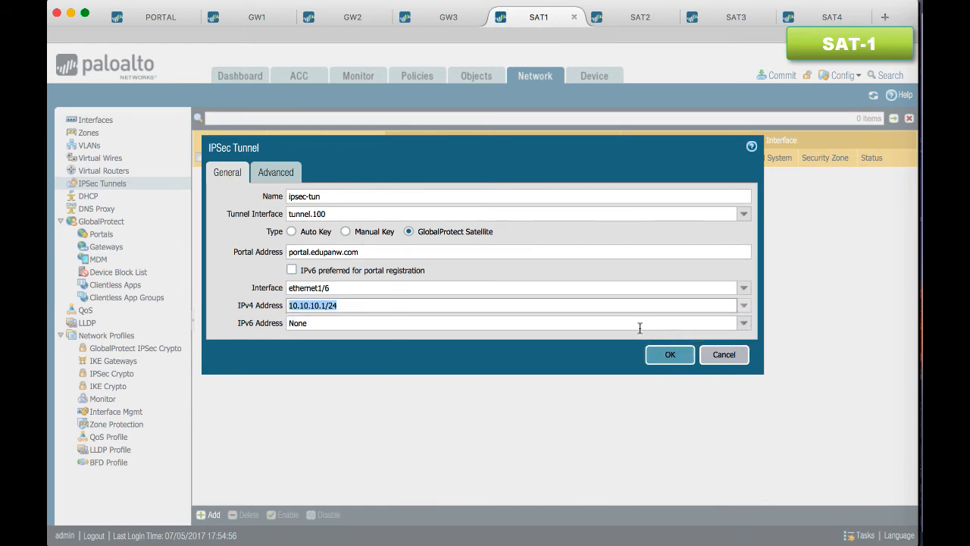
Publish all static and connected routes to the gateway for the IPSec tunnel, and commit all changes on SAT1
click(277, 172)
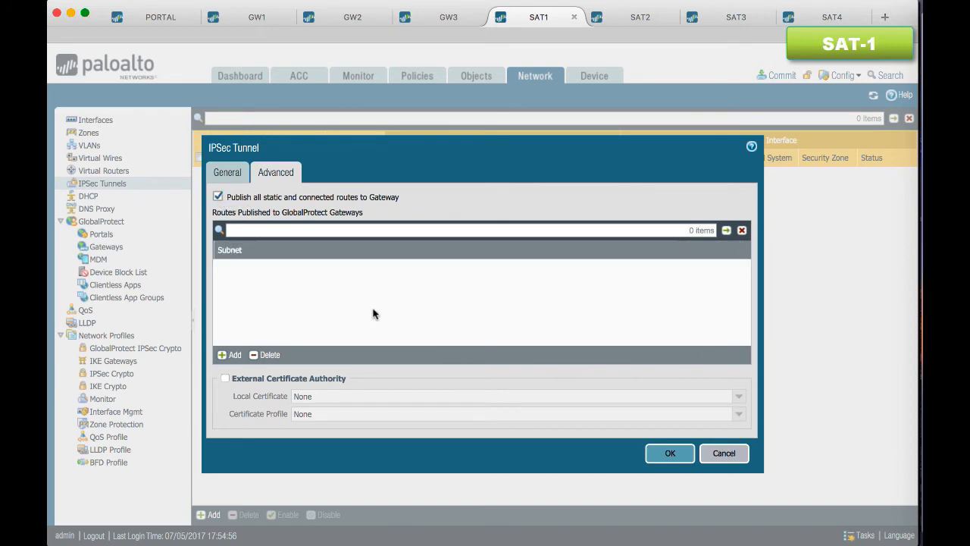
click(670, 455)
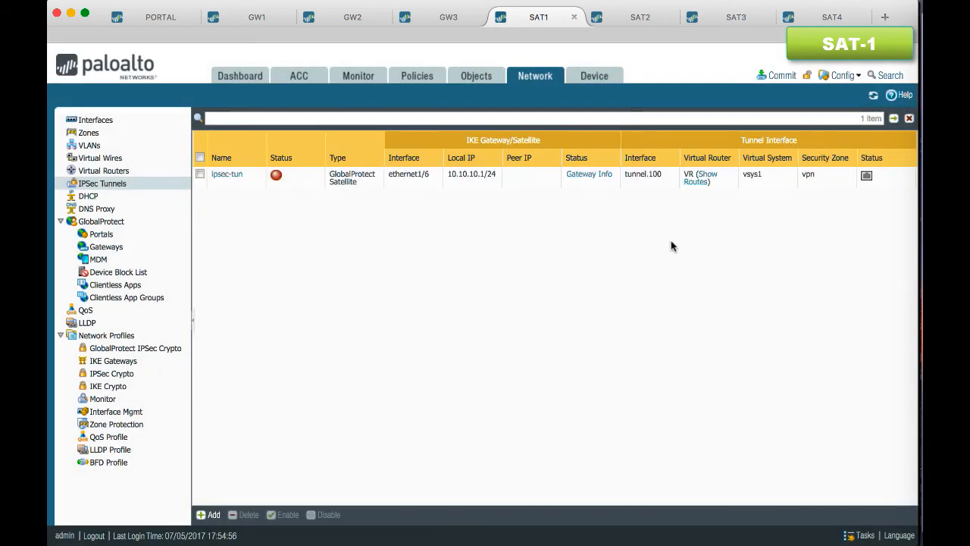
click(782, 76)
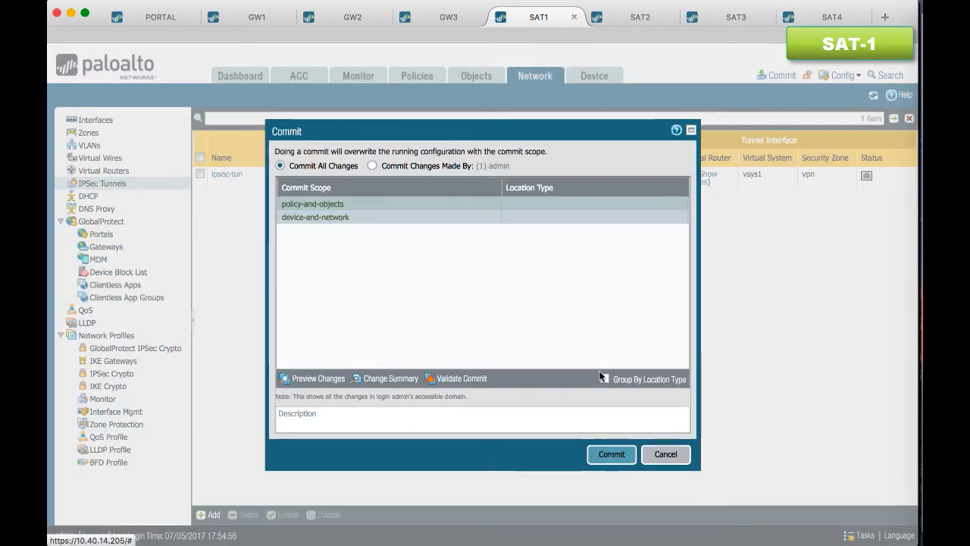
click(609, 455)
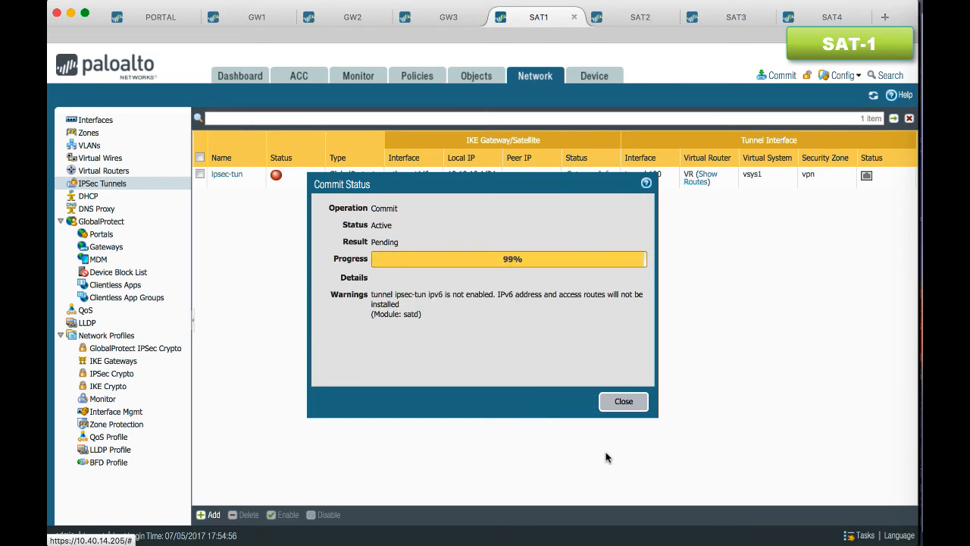
click(624, 401)
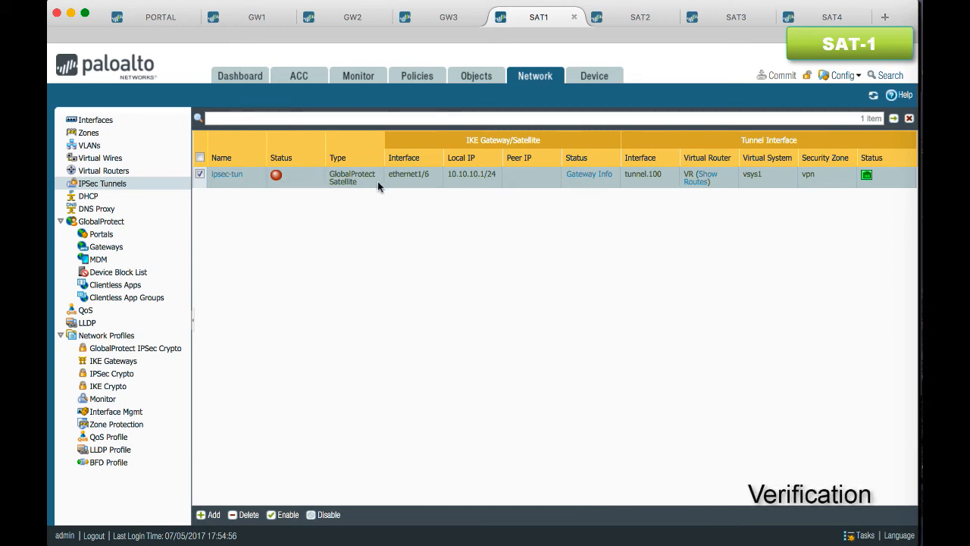
From the gateway info of ipsec-tun, enter the satellite's user name and password to authenticate to the portal
click(587, 174)
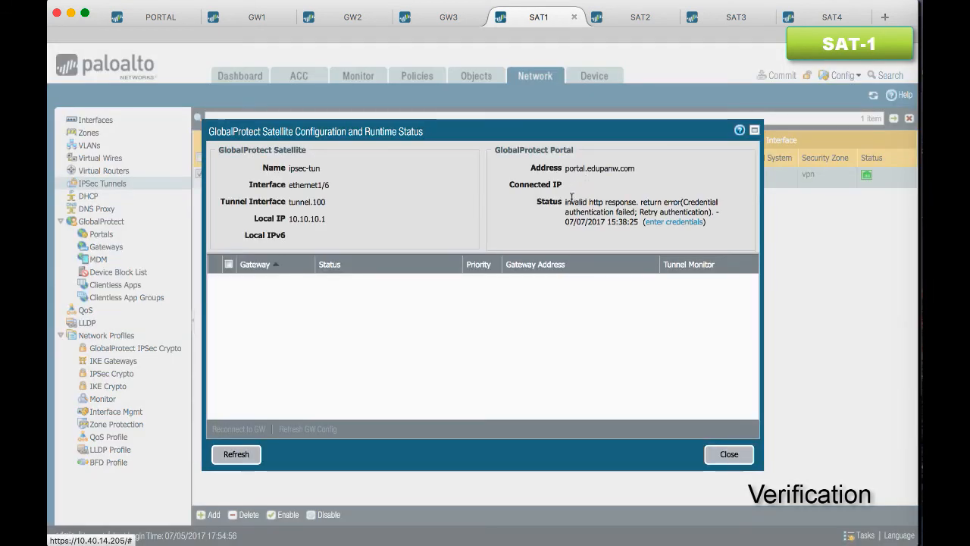
drag(566, 202, 638, 203)
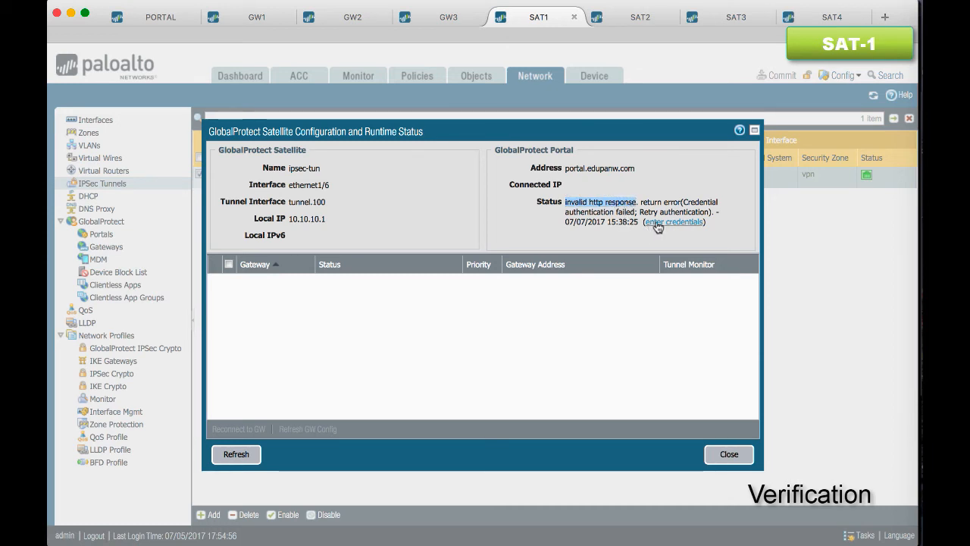
click(656, 226)
click(535, 277)
double_click(534, 277)
text(student01)
key(Tab)
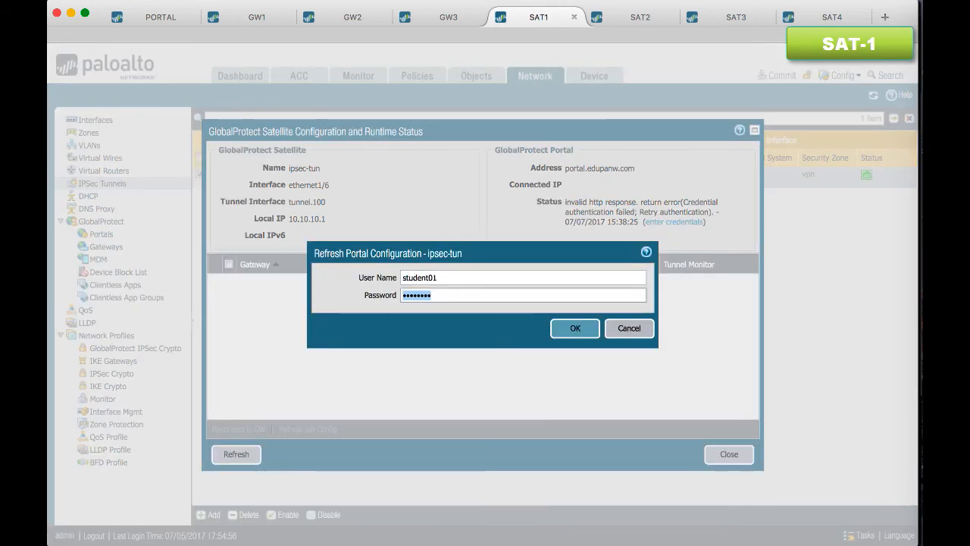
text(student01)
click(566, 323)
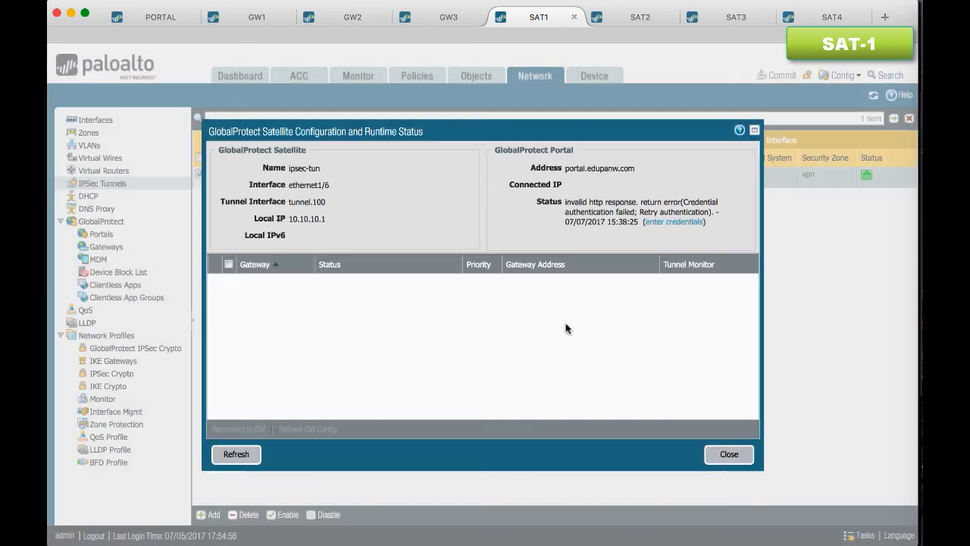
Refresh the satellite's runtime status on SAT1 and check the portal connection status
click(244, 455)
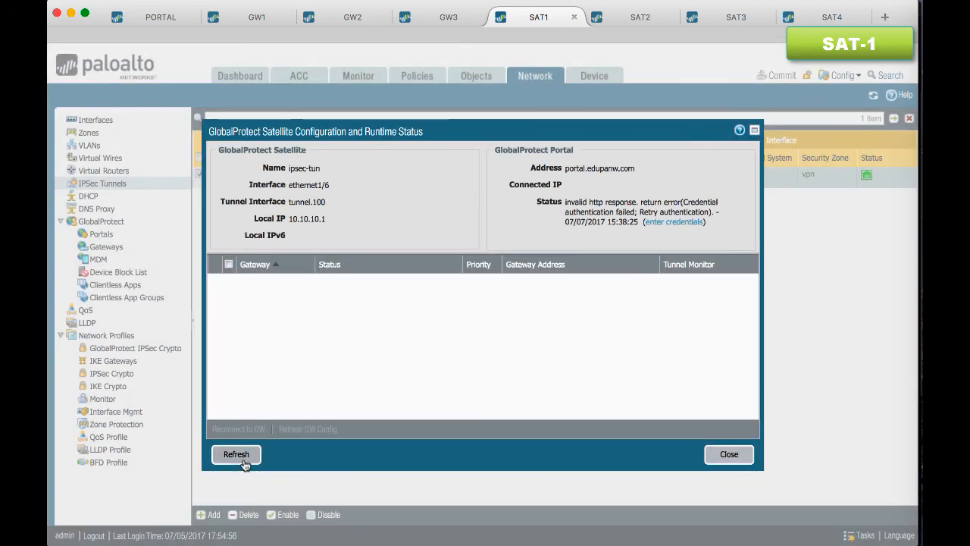
drag(606, 202, 623, 202)
click(728, 455)
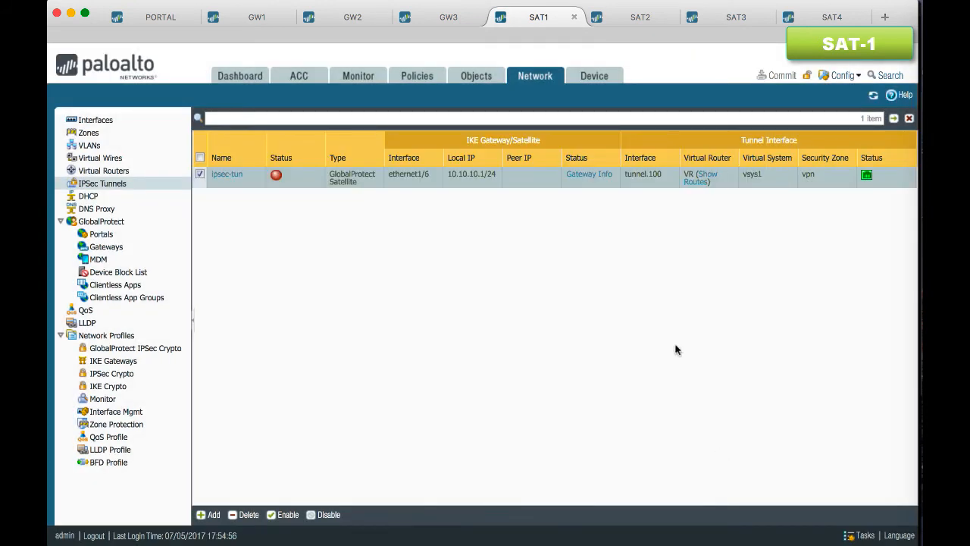
On SAT2, examine the gateway info of ipsec-satellite: portal status, gateways gw1 to gw3, and gw1's access routes
click(622, 16)
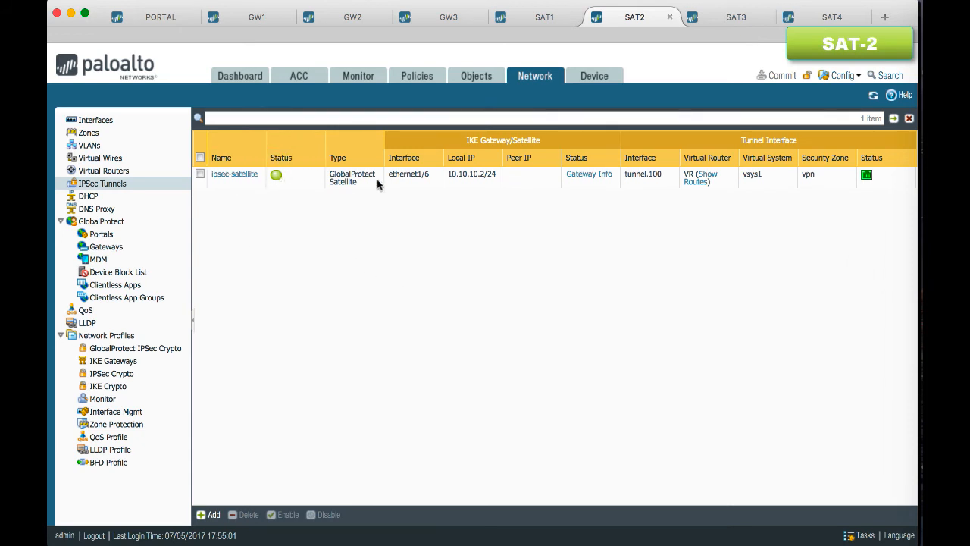
click(585, 176)
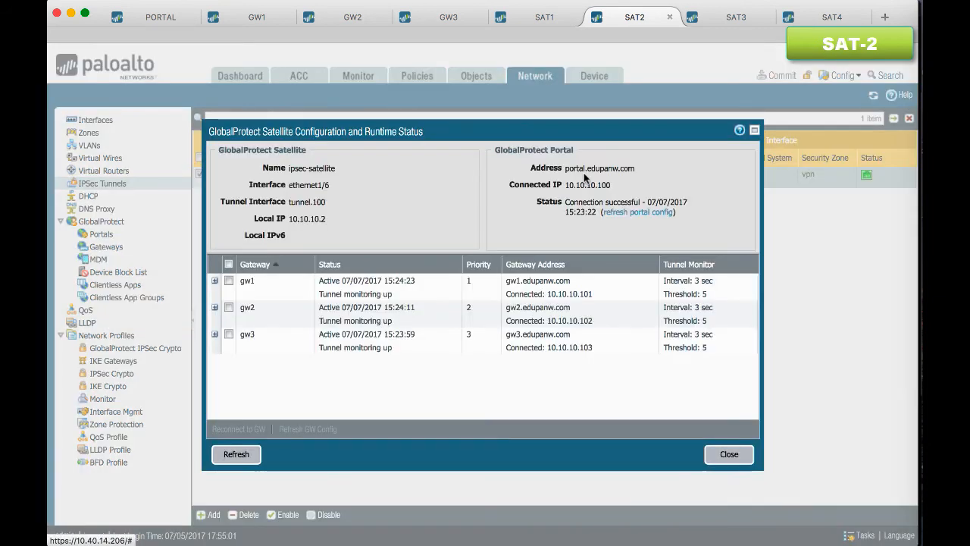
drag(565, 201, 641, 202)
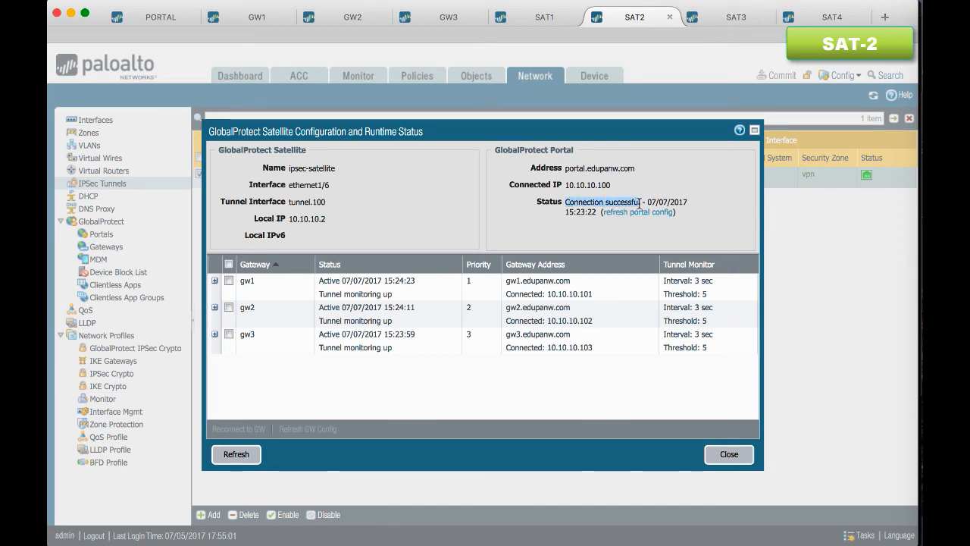
click(263, 287)
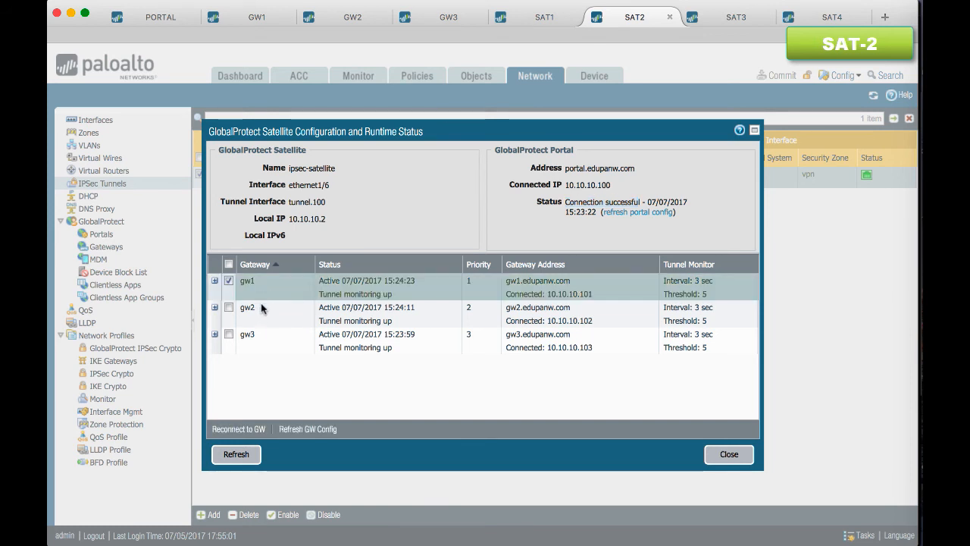
click(260, 308)
click(262, 337)
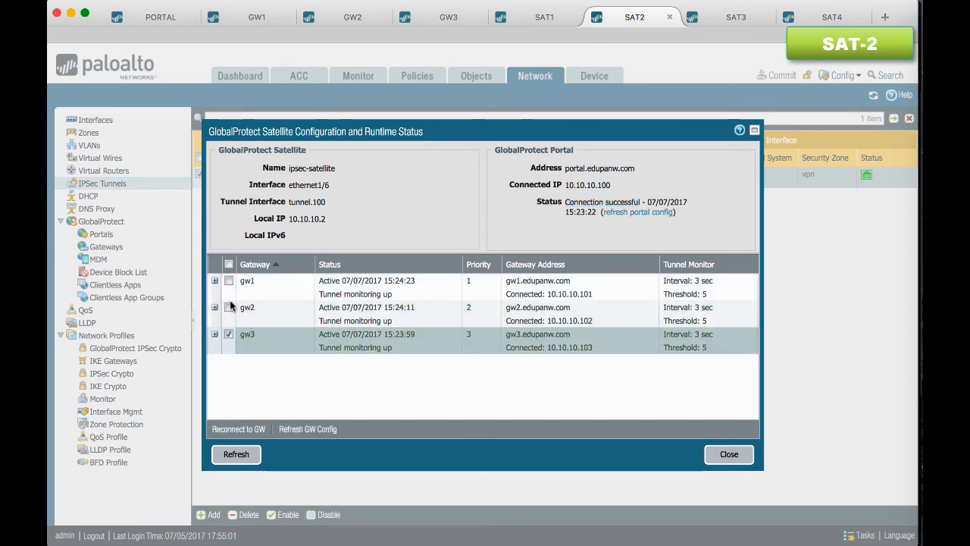
click(215, 281)
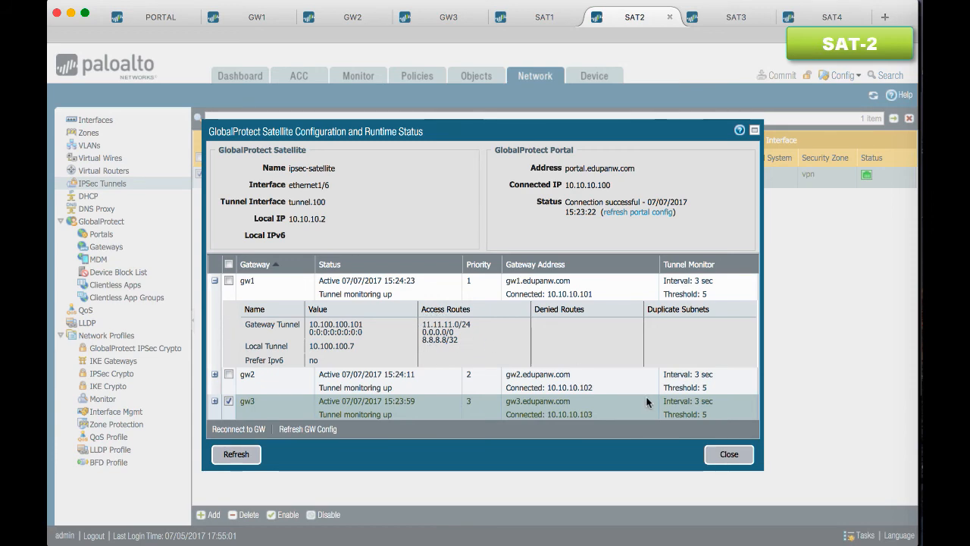
click(722, 455)
Examine the route table of virtual router VR on SAT2, comparing next hops, metrics and flags of the tunnel.100 routes
click(704, 182)
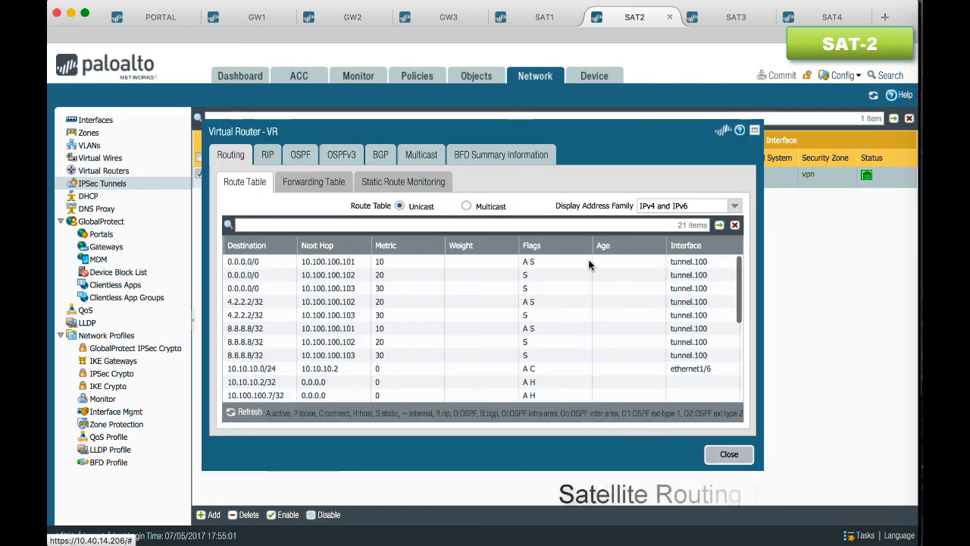
click(421, 282)
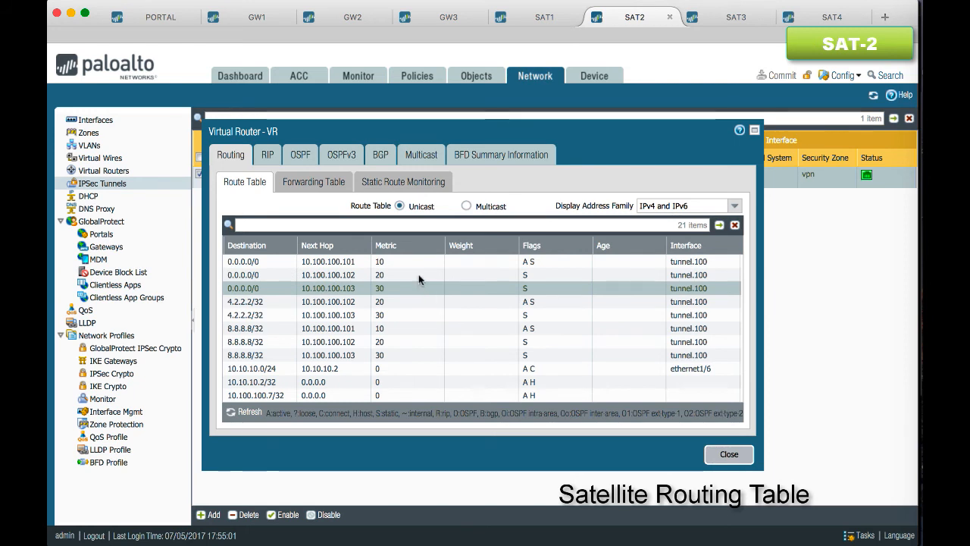
click(409, 262)
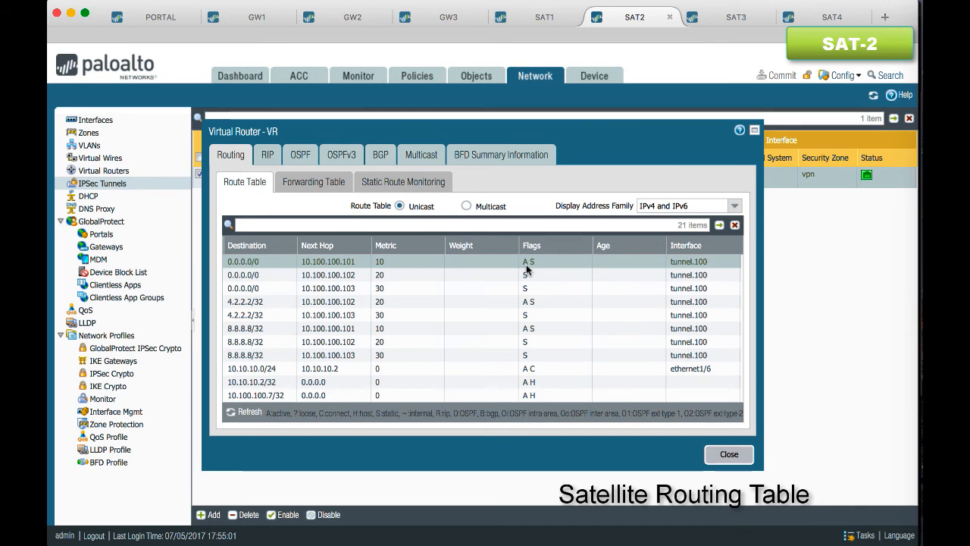
scroll(626, 347, down, 5)
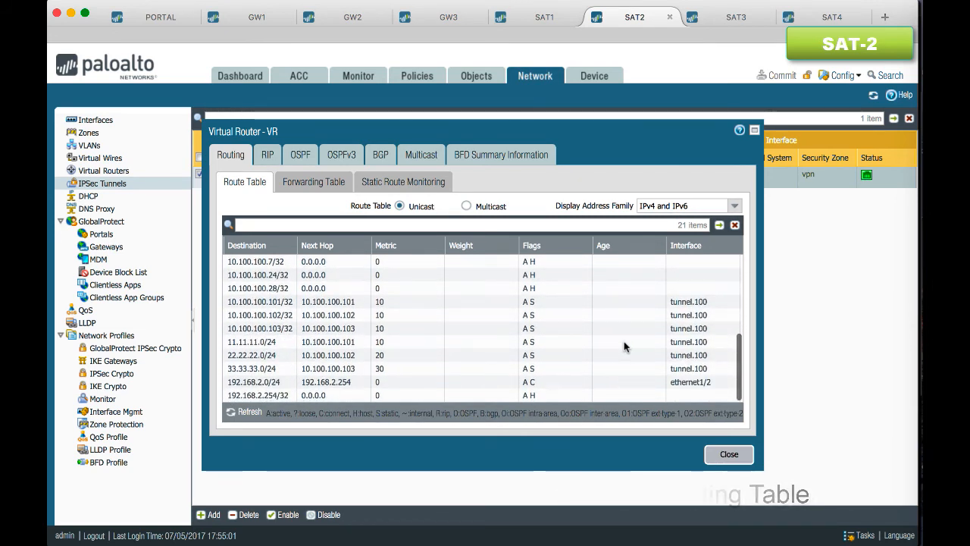
scroll(624, 342, up, 2)
scroll(624, 343, up, 3)
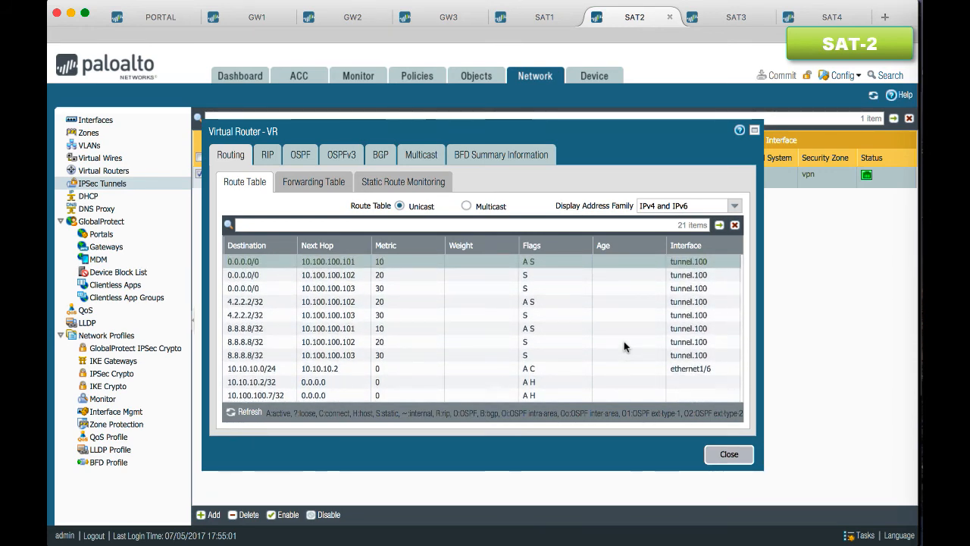
scroll(624, 343, down, 5)
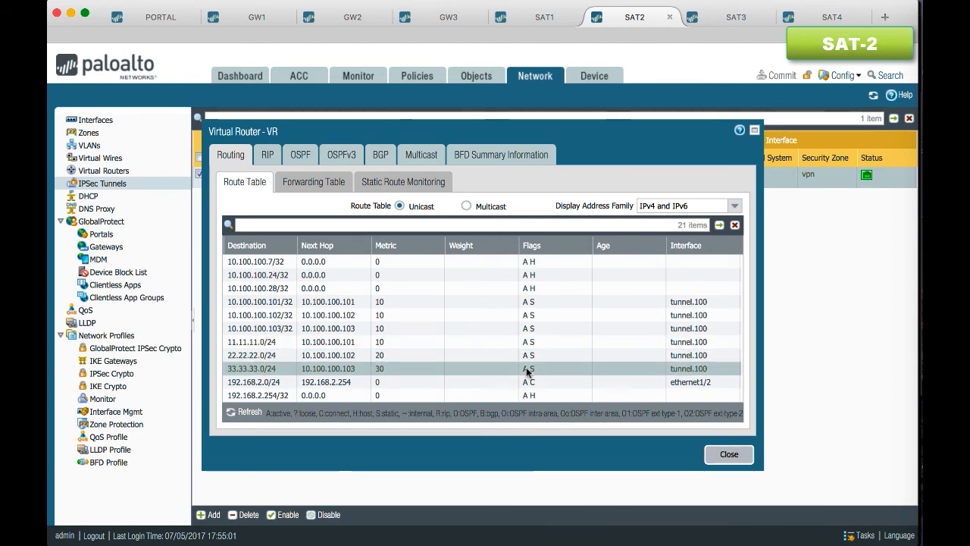
click(728, 455)
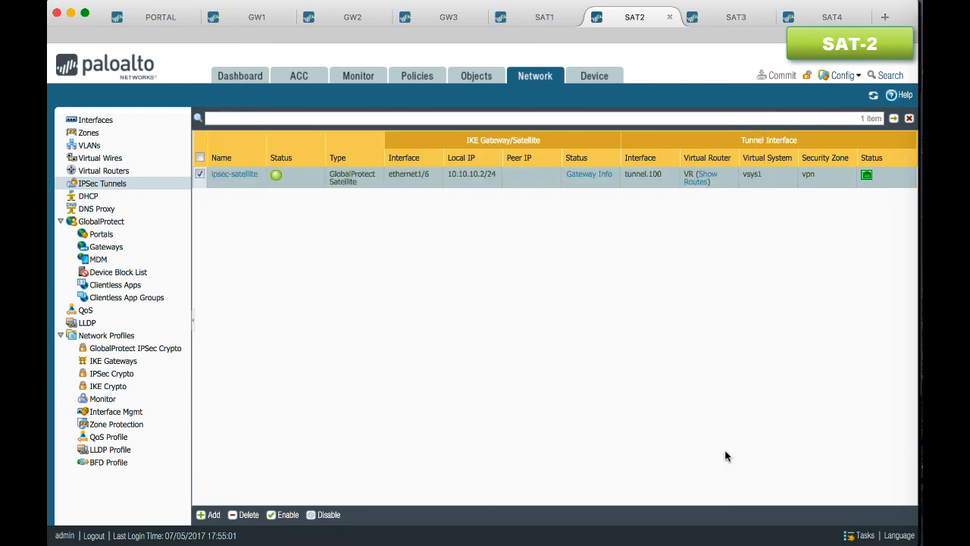
Refresh the IPSec tunnels on SAT1 and check ipsec-tun's portal connection, gateway statuses and gw1's access routes
click(546, 17)
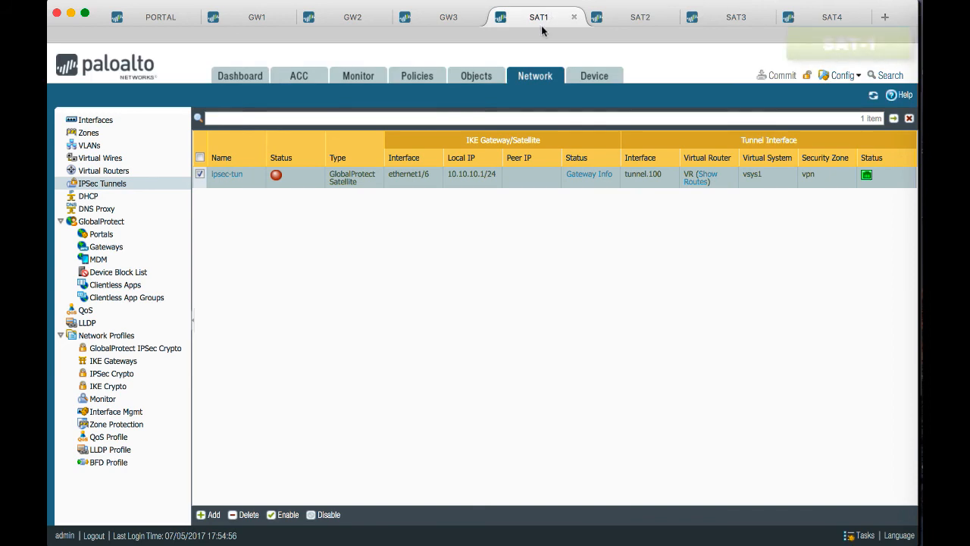
click(873, 96)
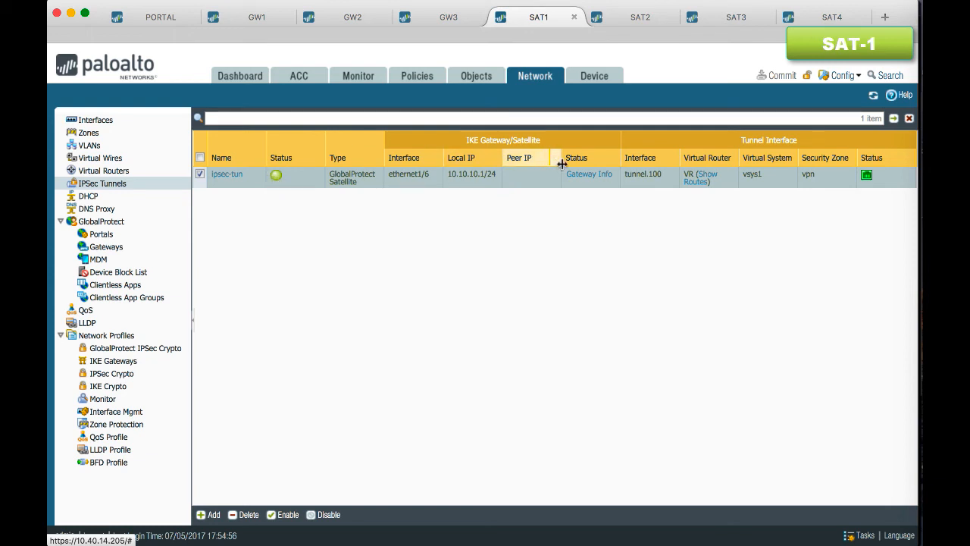
click(585, 174)
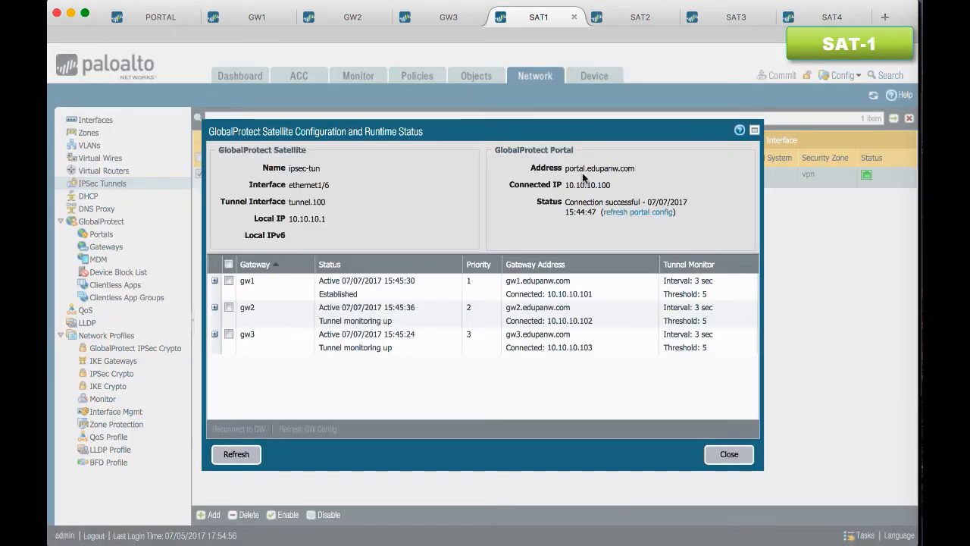
click(345, 294)
click(216, 281)
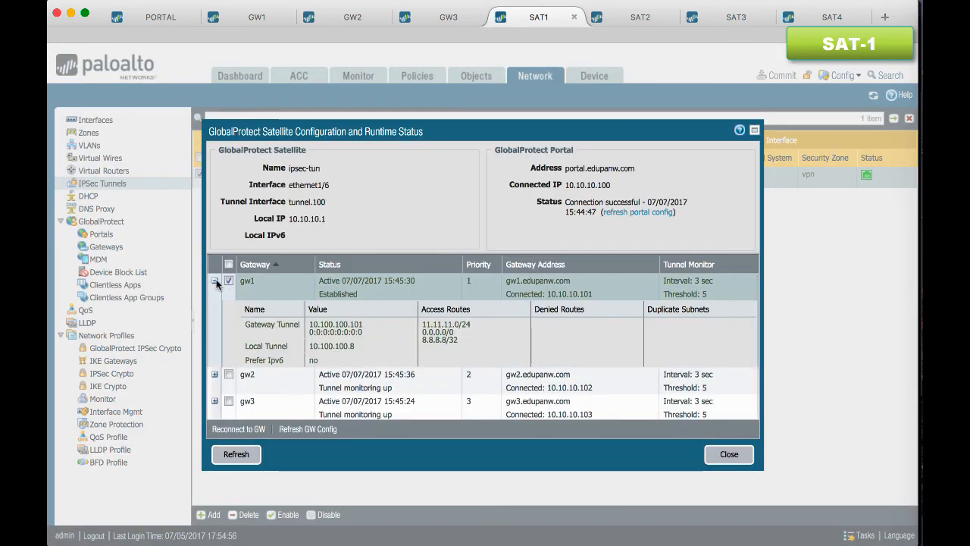
click(216, 280)
click(215, 307)
click(215, 307)
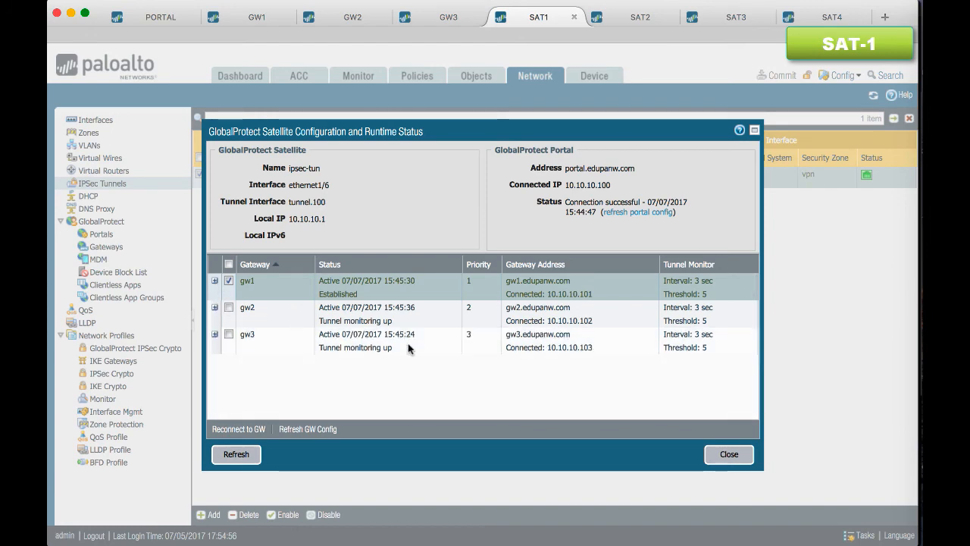
click(728, 455)
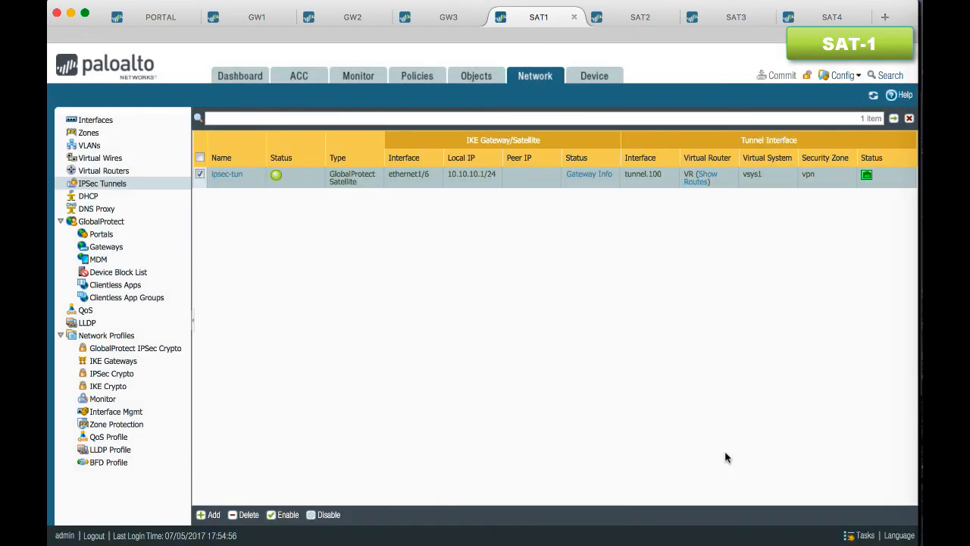
Review the connected satellites in the satellite info of gateway gp-gw1 on GW1 and of gp-portal on PORTAL
click(265, 19)
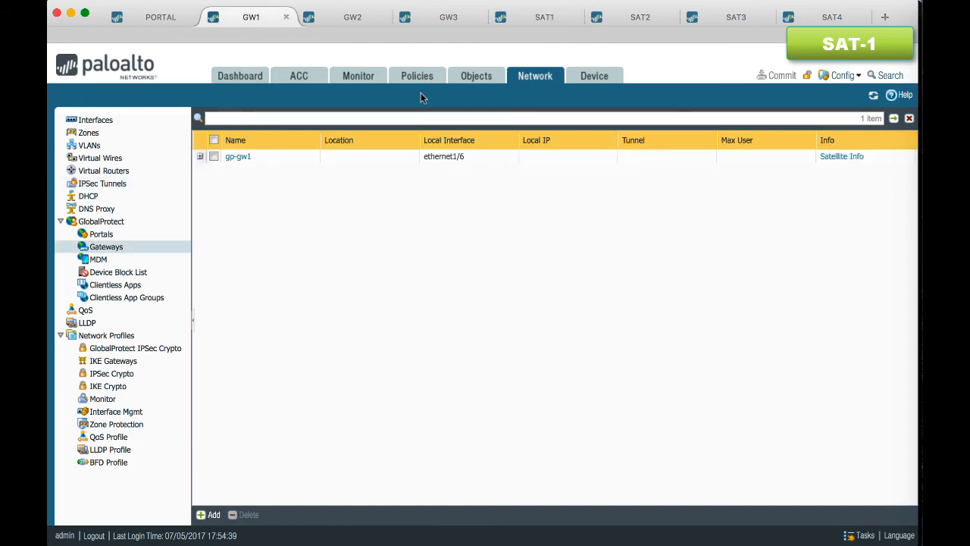
click(843, 157)
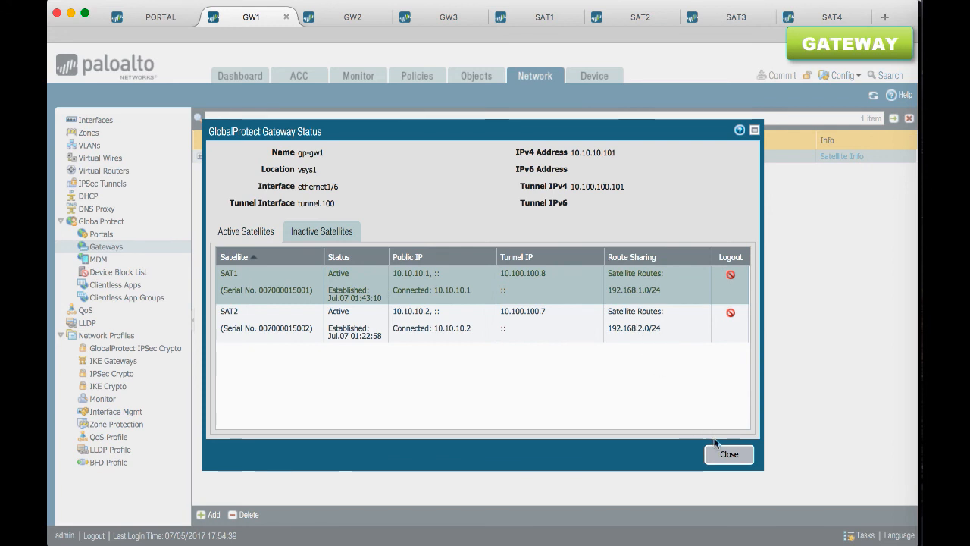
click(729, 454)
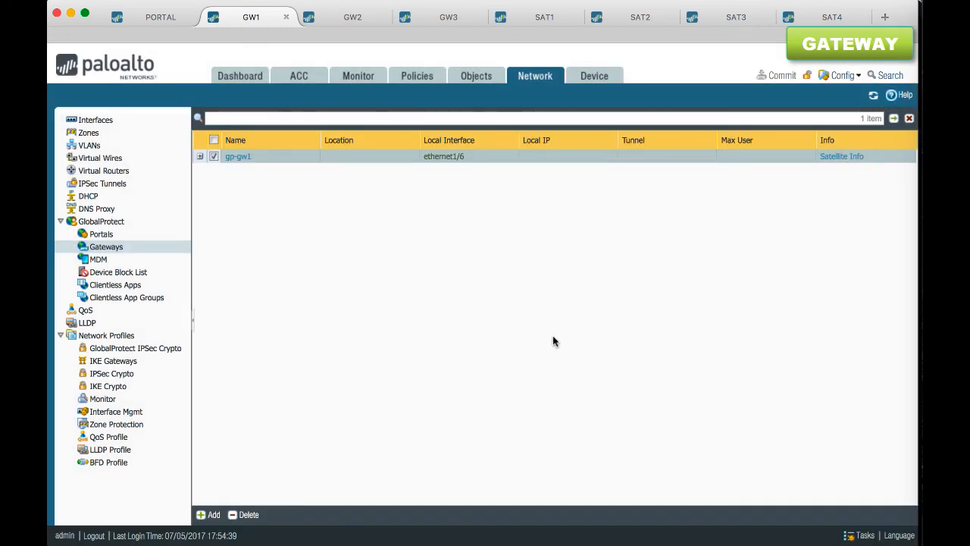
click(157, 17)
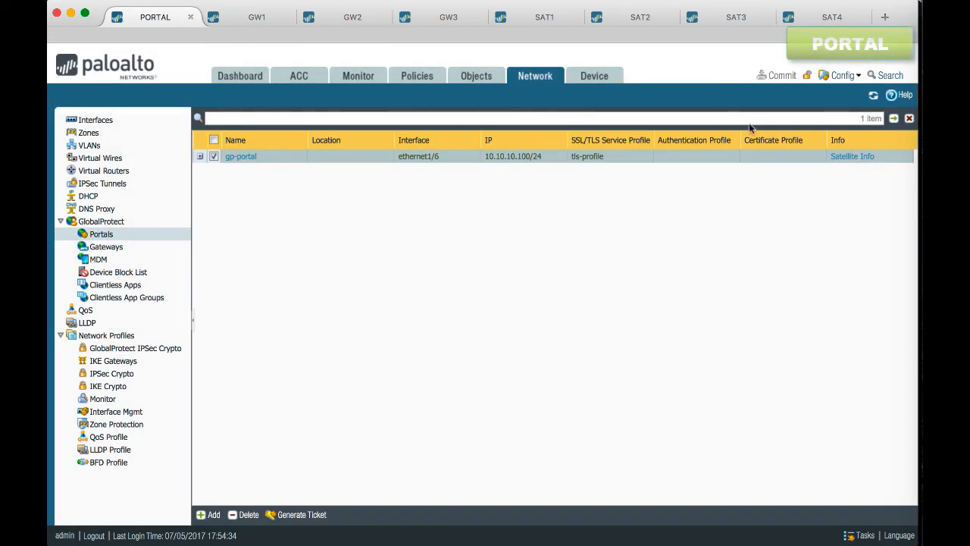
click(840, 157)
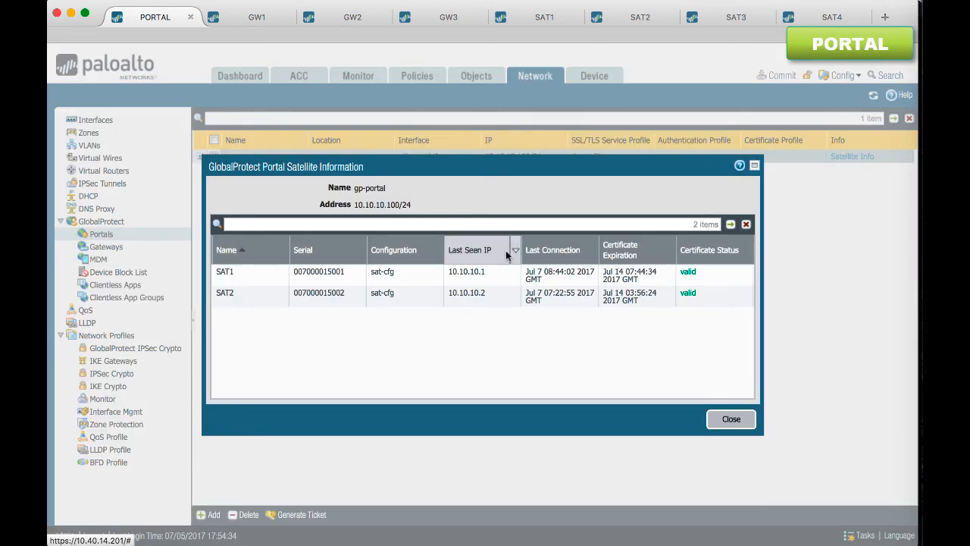
Check SAT1's last connection and certificate expiration in gp-portal's satellite information, and close it
click(245, 274)
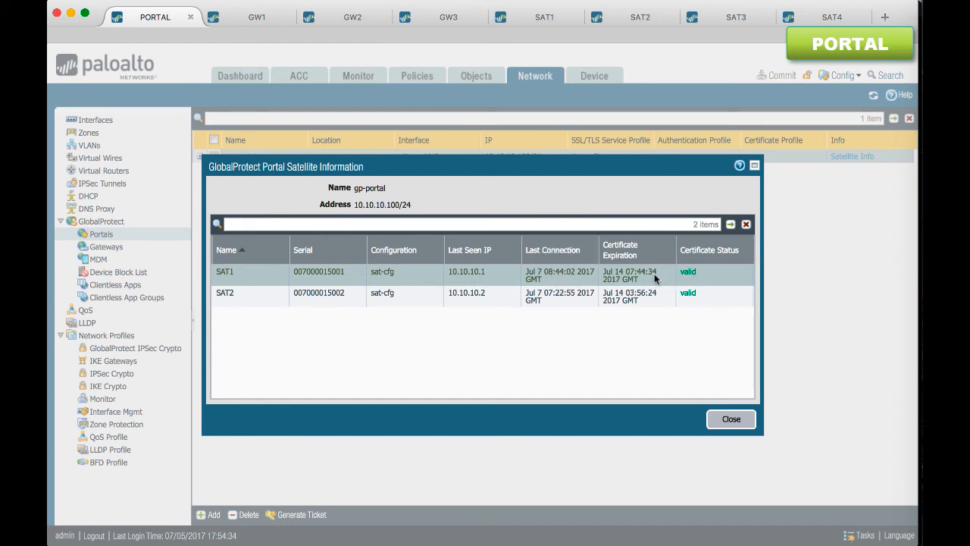
click(727, 418)
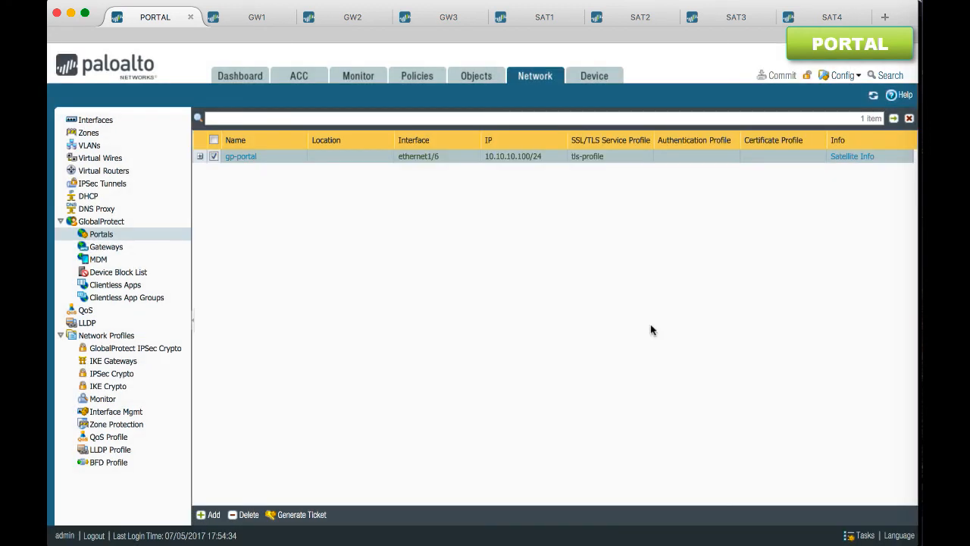
On SAT1, examine the gateway info of ipsec-tun for the status and tunnel monitoring of gw1, gw2 and gw3
click(540, 17)
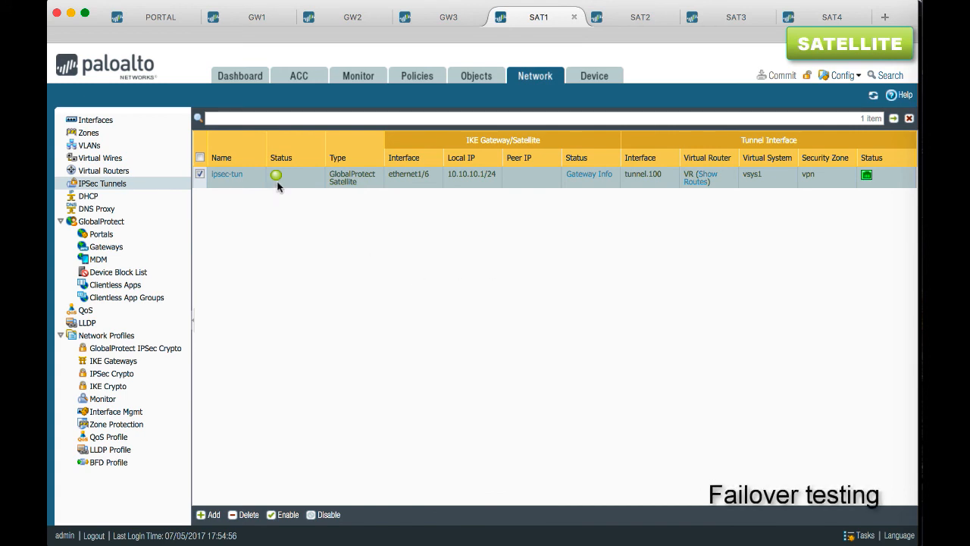
click(591, 173)
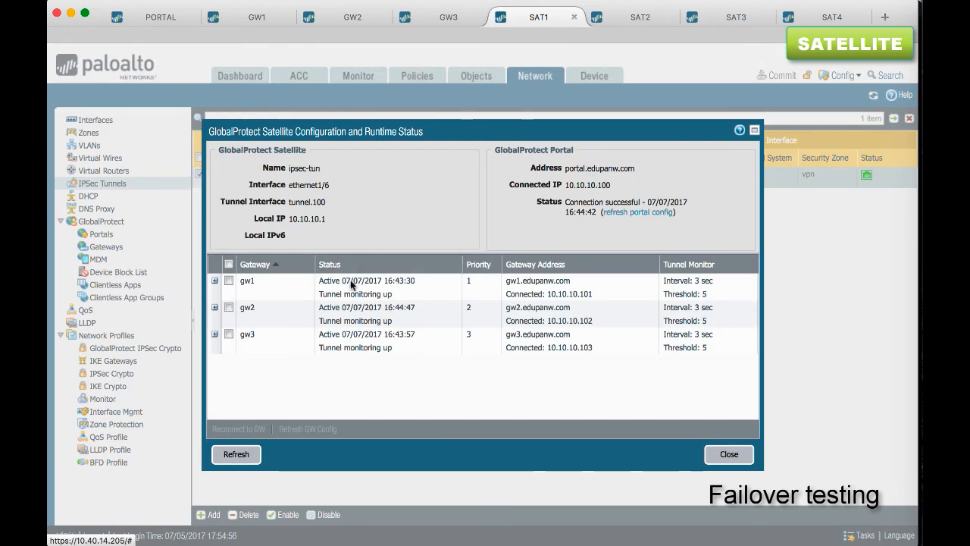
click(350, 313)
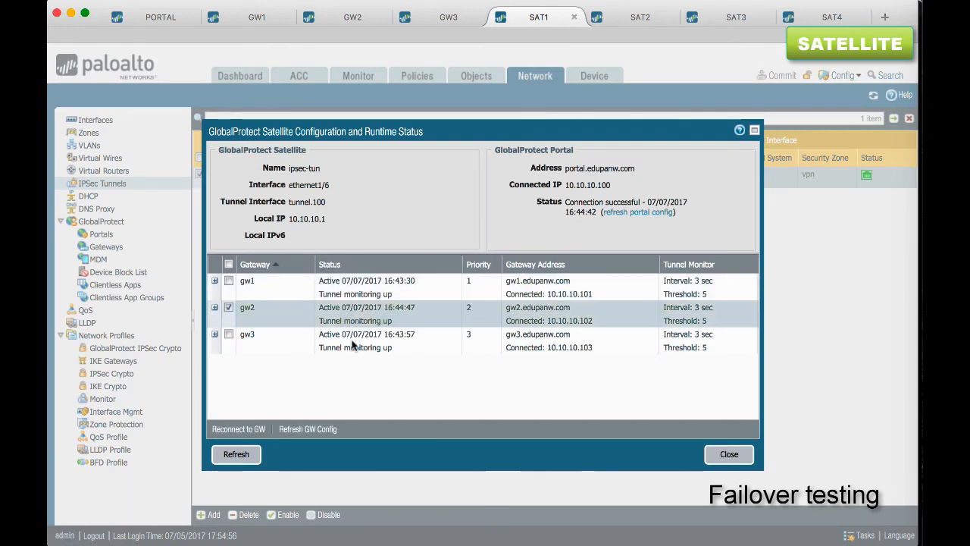
click(352, 341)
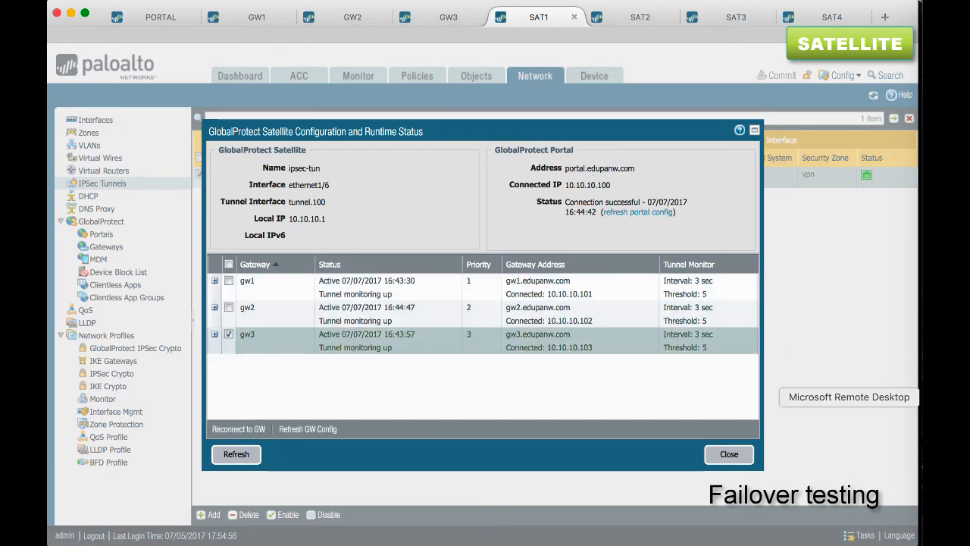
Switch to Microsoft Remote Desktop and run the prepared traceroutes to 8.8.8.8, 11.11.11.1 and 22.22.22.1
click(939, 397)
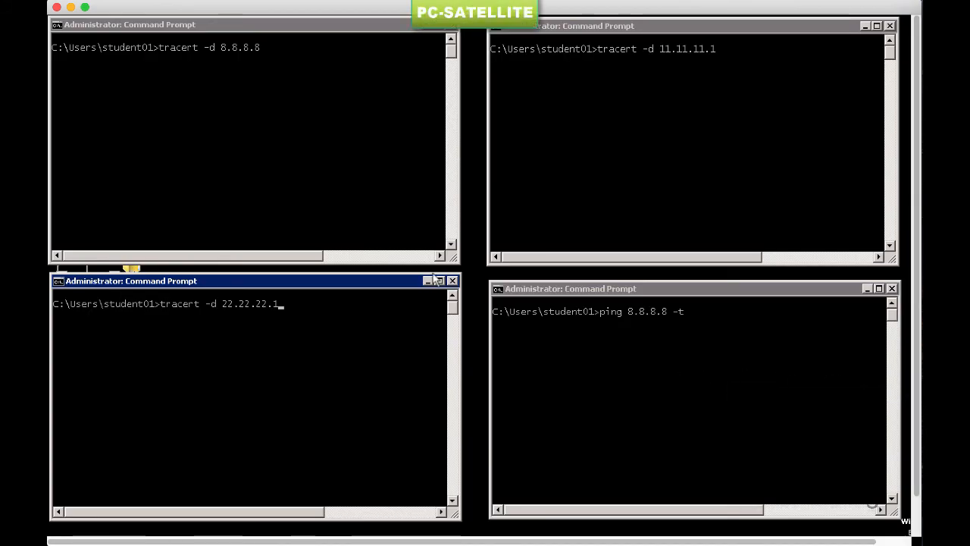
click(341, 211)
key(Return)
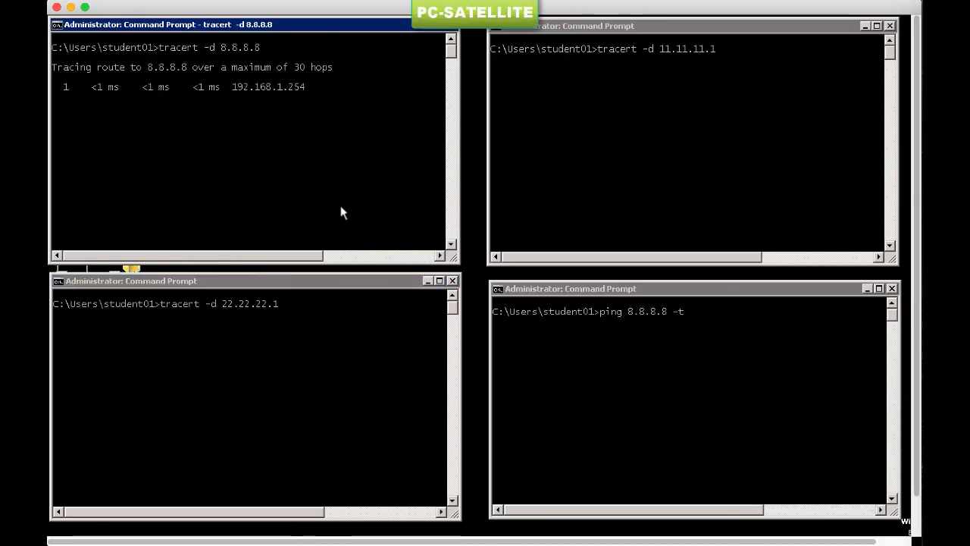
click(581, 177)
key(Return)
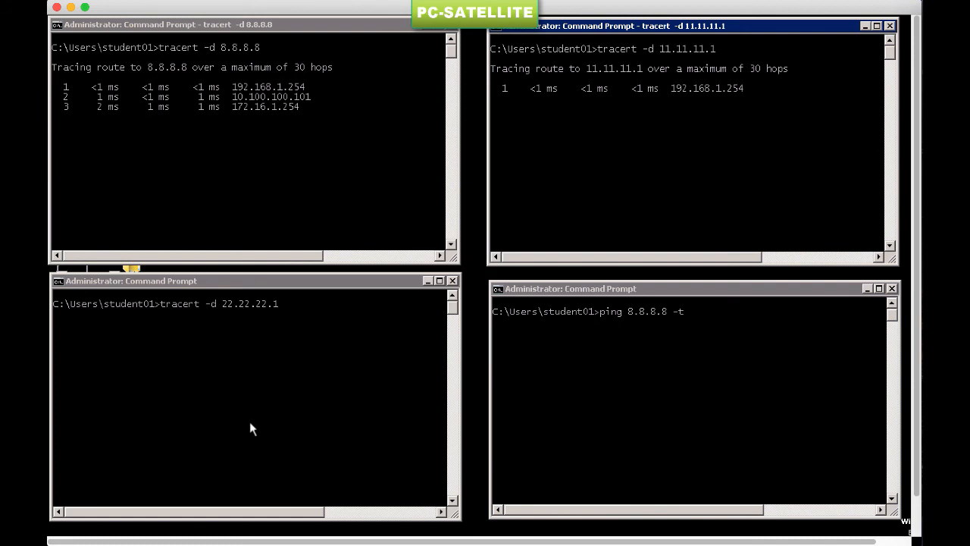
click(250, 423)
key(Return)
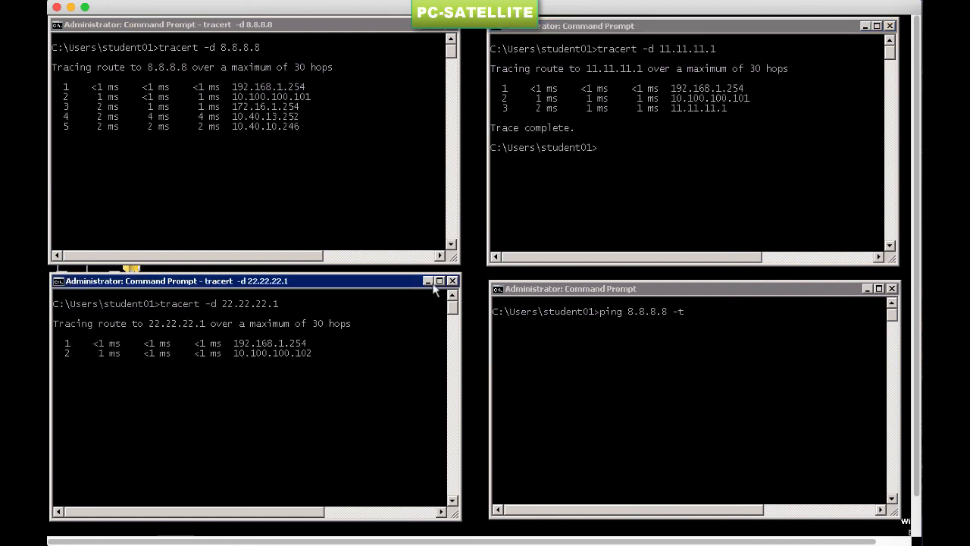
Mark the second hop's last octet in two traces: 101 for 11.11.11.1 and 102 for 22.22.22.1
right_click(583, 175)
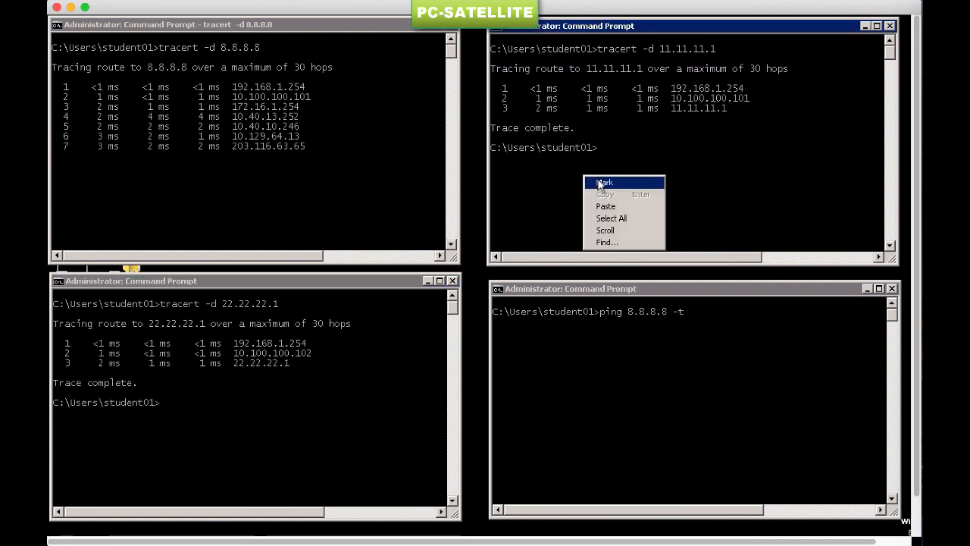
click(602, 183)
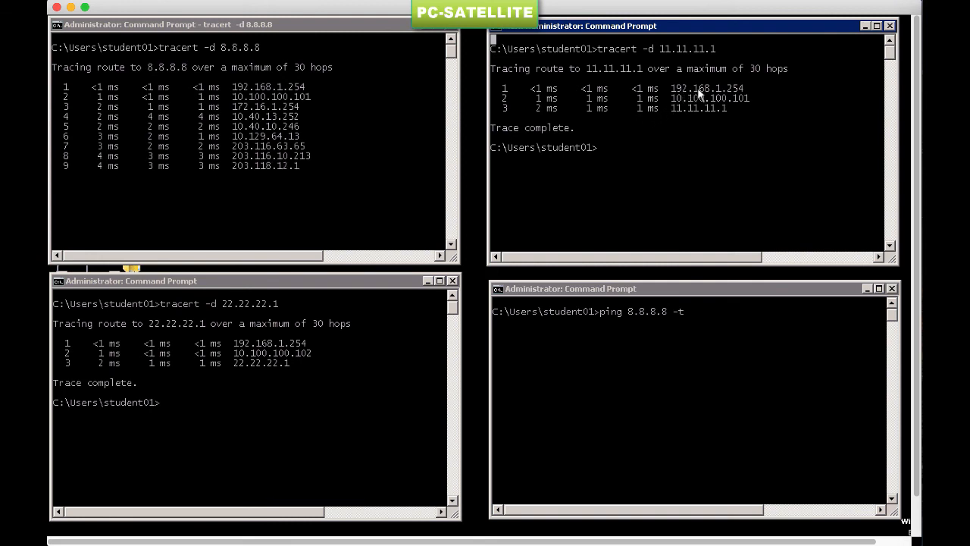
click(735, 98)
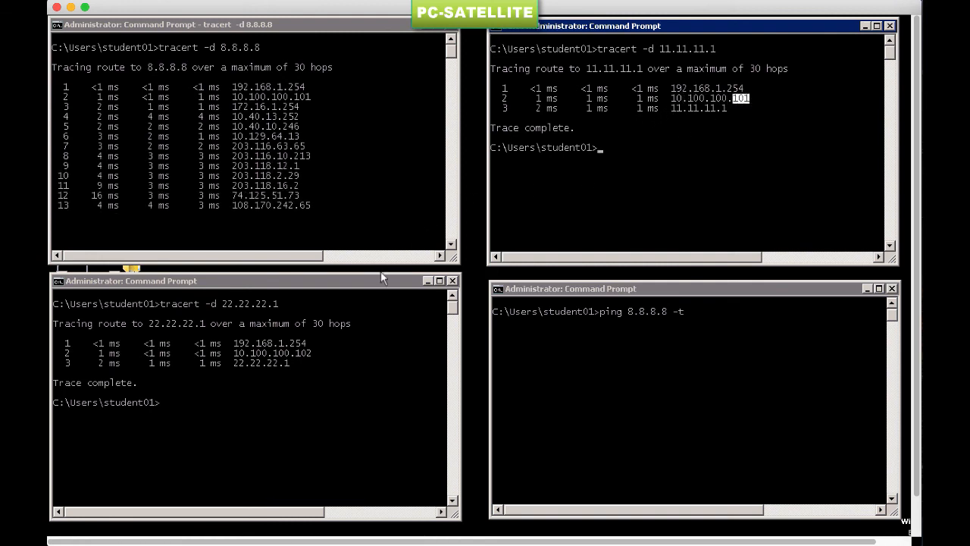
click(304, 372)
right_click(305, 370)
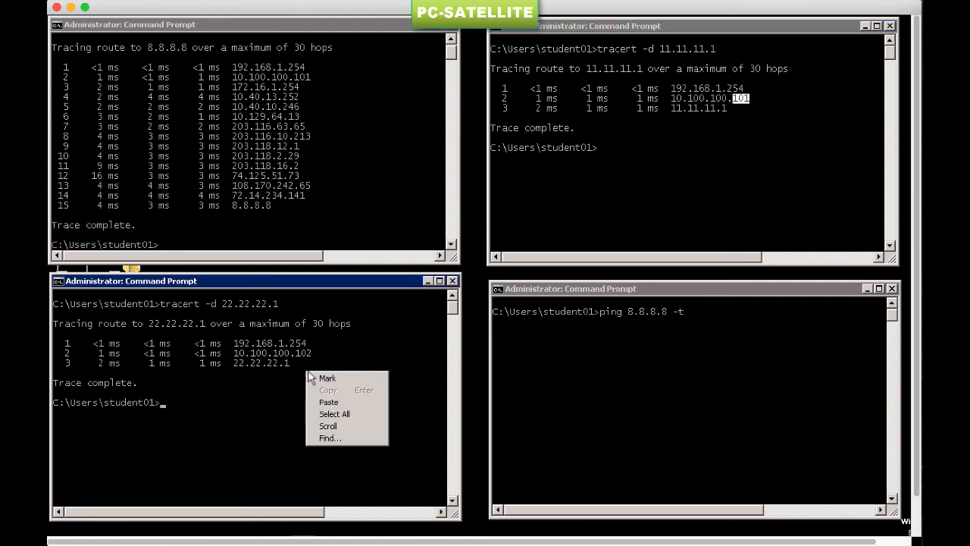
click(326, 377)
click(298, 354)
drag(299, 353, 312, 355)
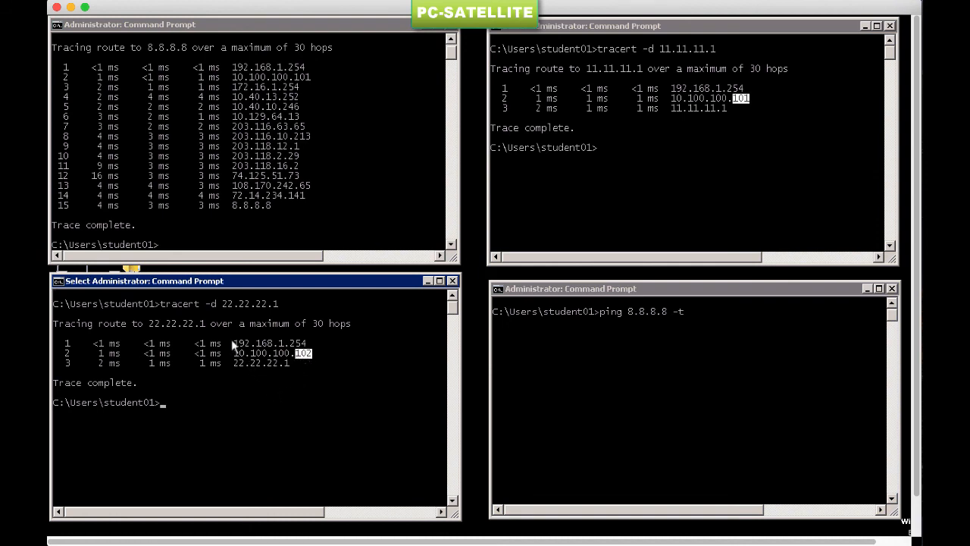
In the 8.8.8.8 trace, highlight the destination address, and mark the second hop's last octet, 101
right_click(217, 109)
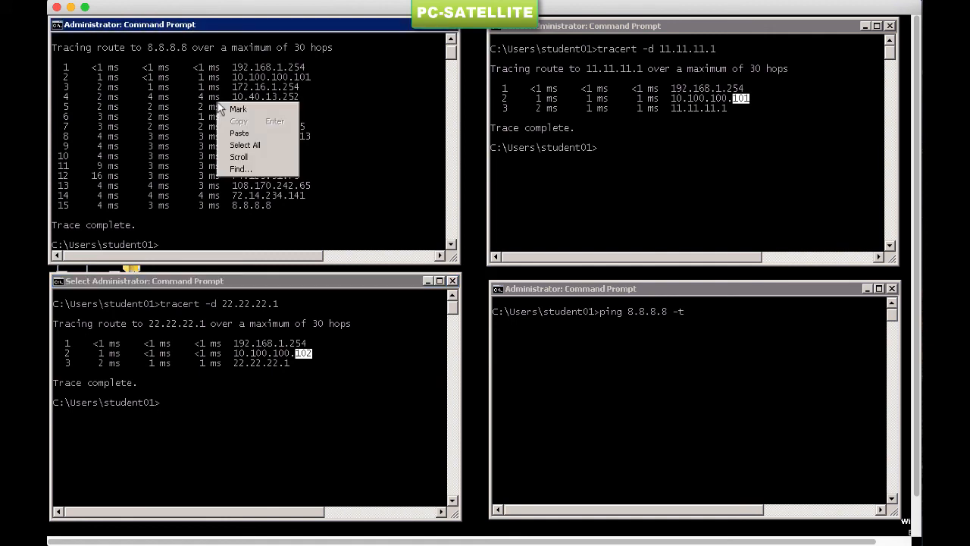
click(231, 108)
drag(149, 47, 187, 53)
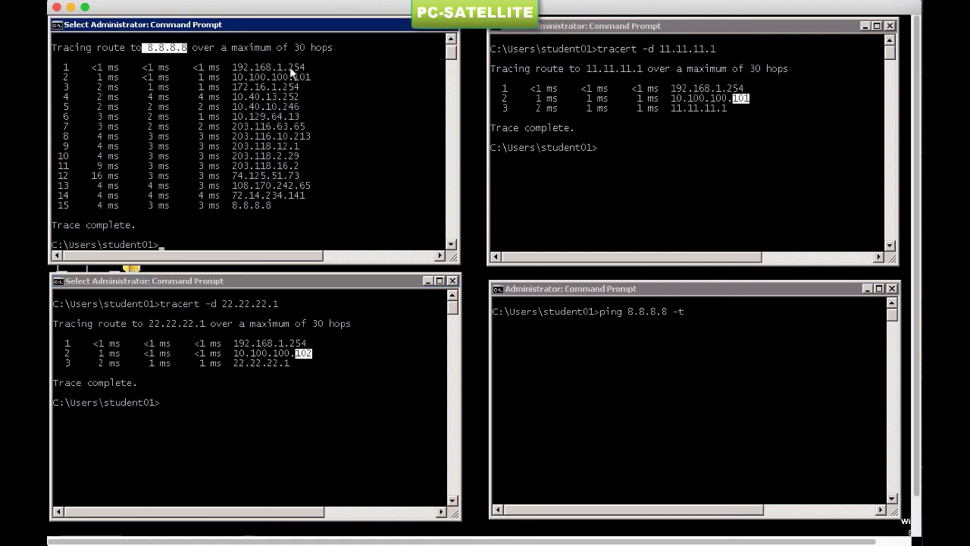
key(Return)
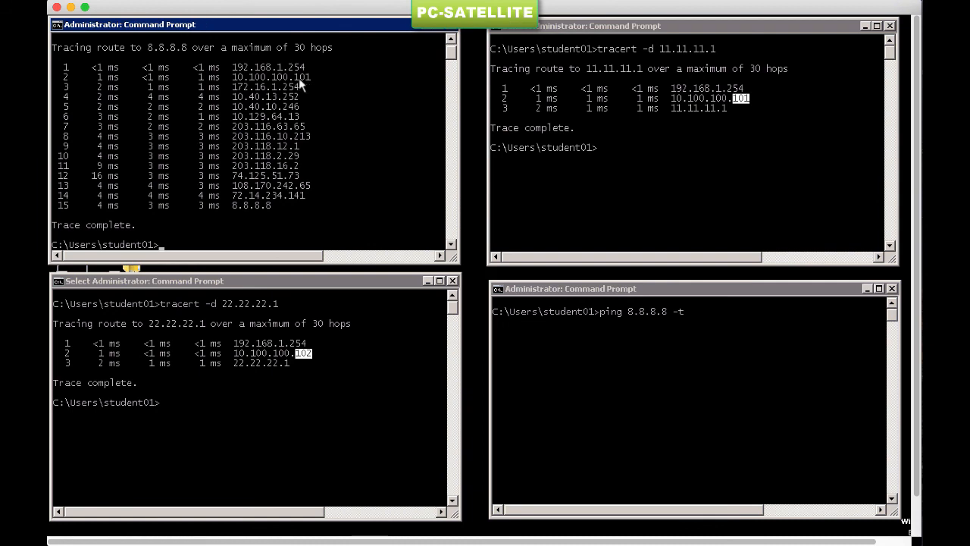
right_click(298, 78)
click(313, 85)
drag(300, 78, 310, 79)
Start the prepared continuous ping to 8.8.8.8 in the fourth command prompt
click(553, 326)
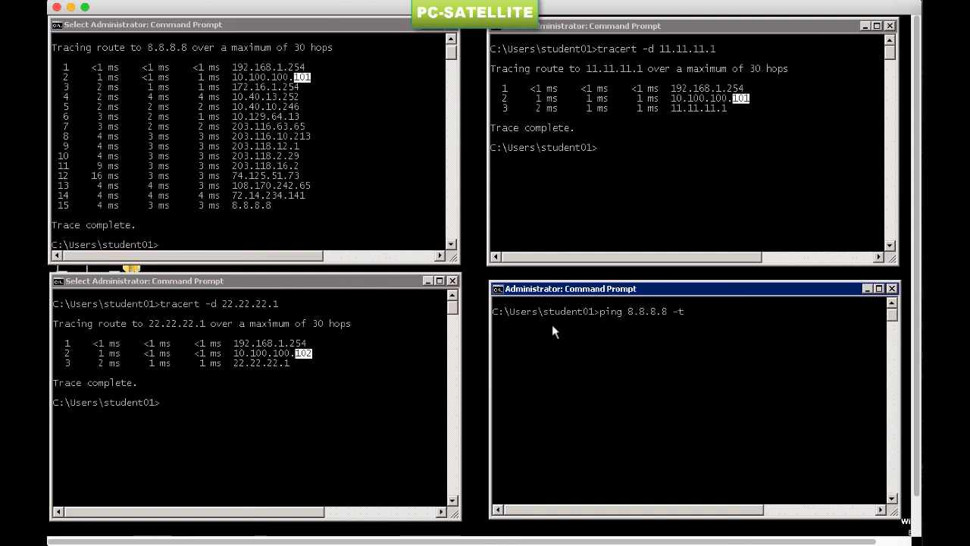
key(Return)
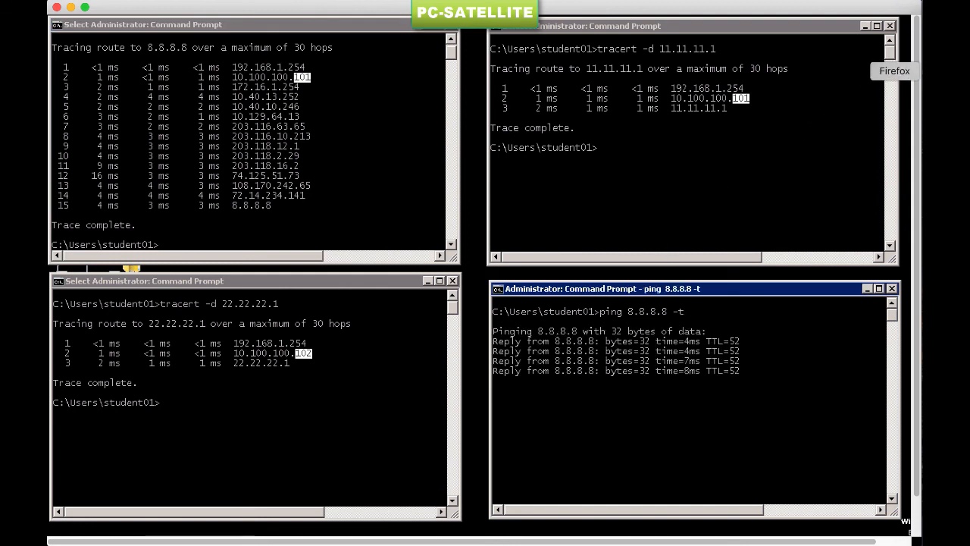
Switch to Firefox, set the link state of GW1's ethernet1/6 interface to down, and commit the change
click(939, 71)
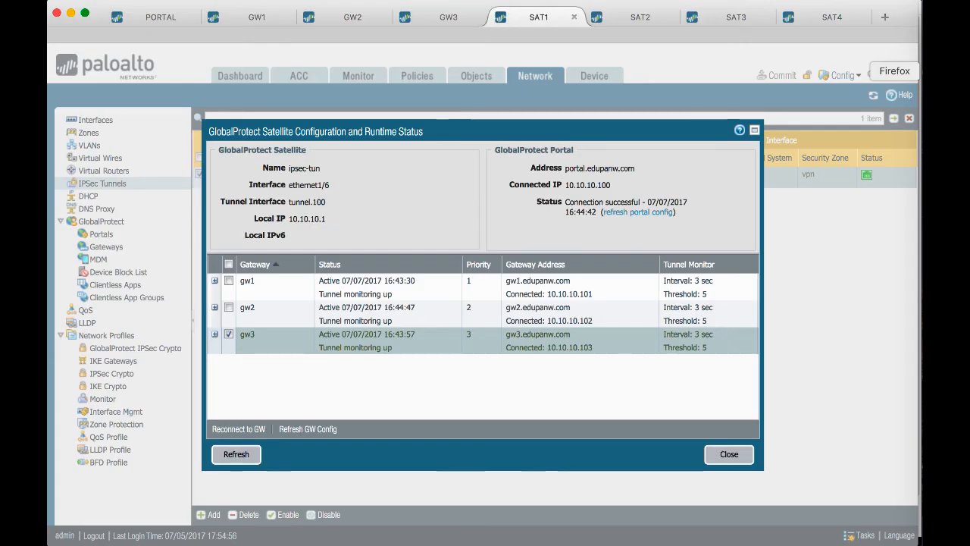
click(729, 454)
click(282, 25)
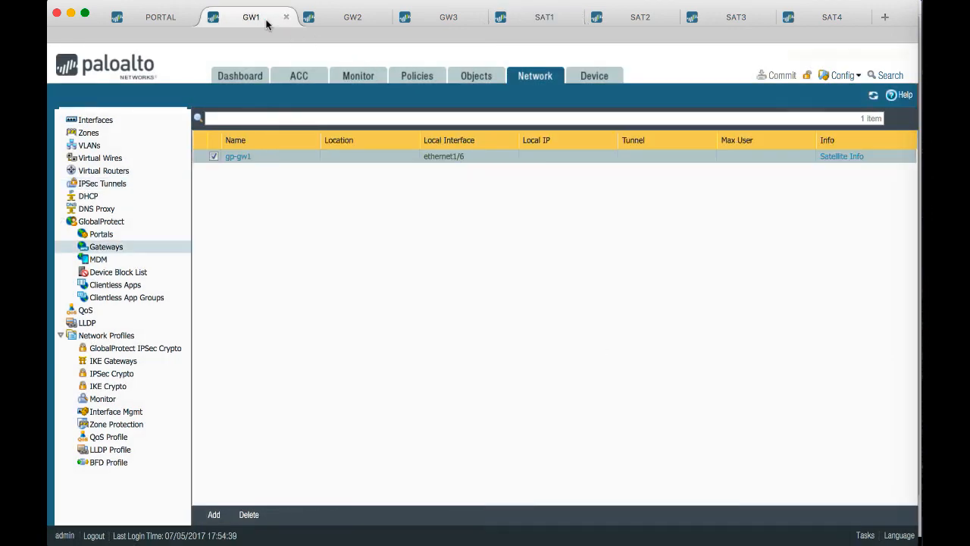
click(166, 119)
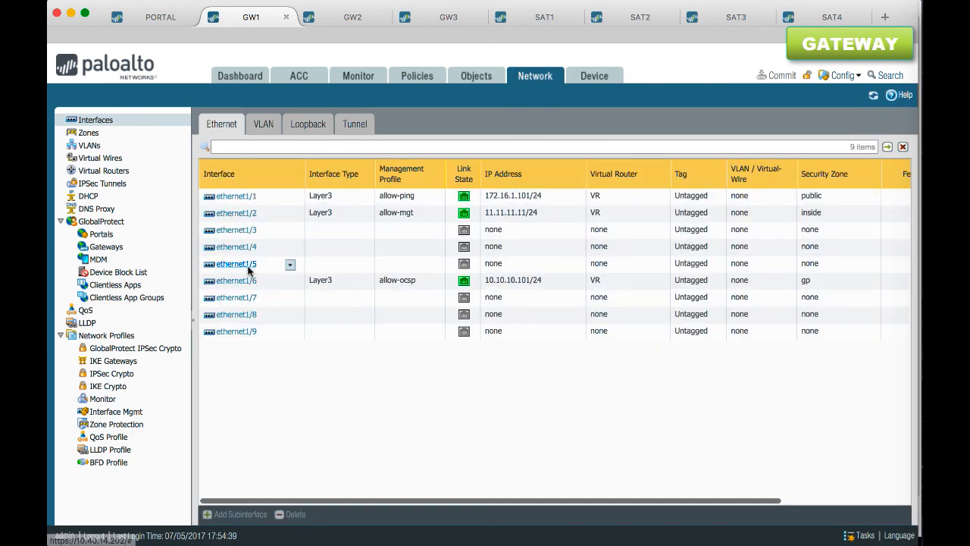
click(251, 283)
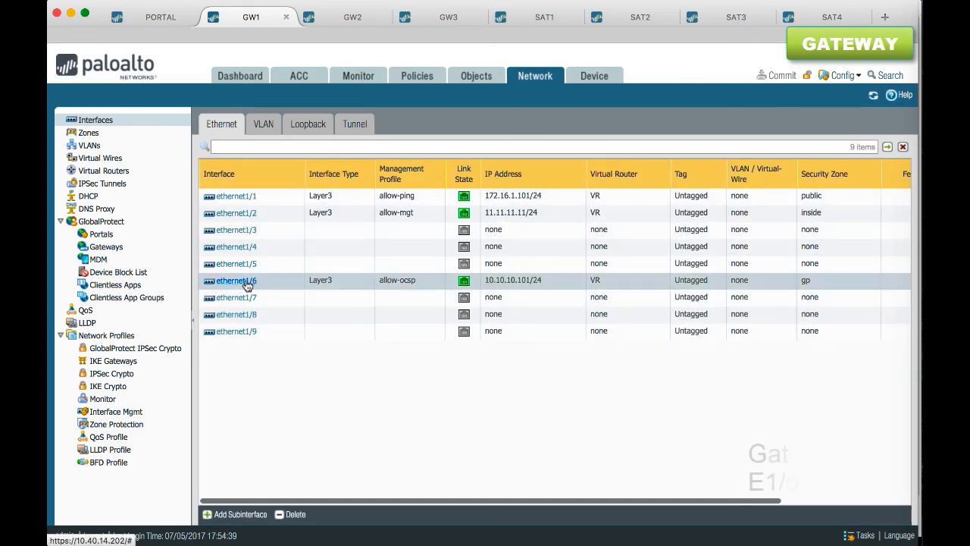
click(247, 282)
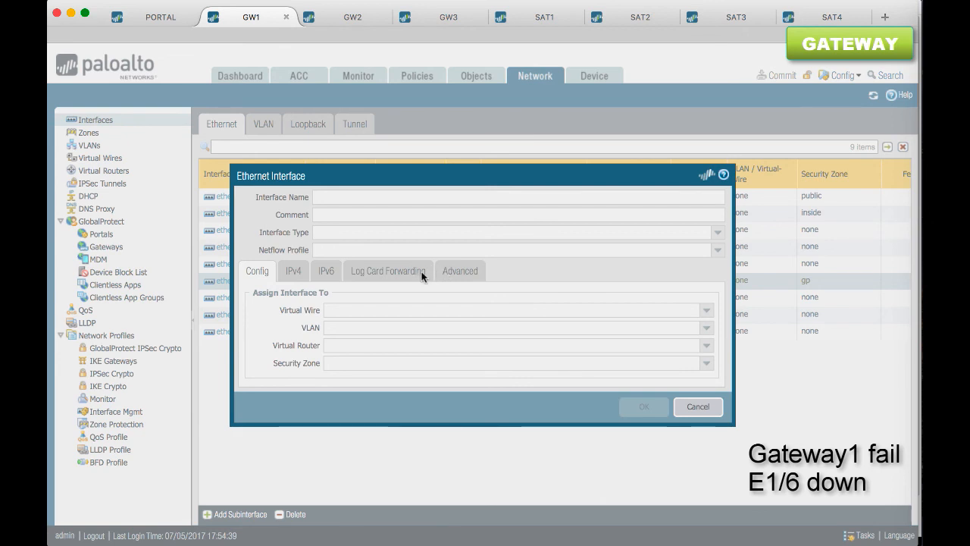
click(369, 270)
click(704, 311)
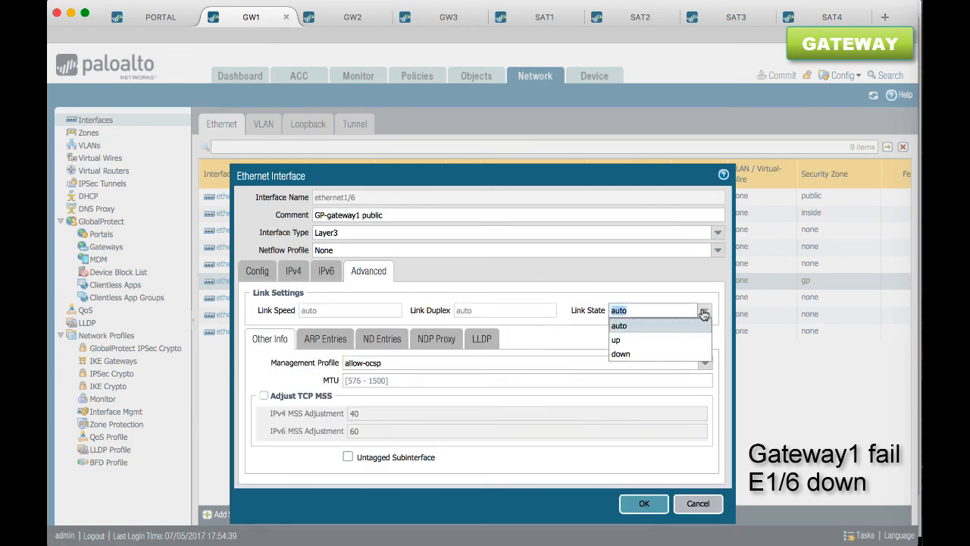
click(648, 354)
click(645, 504)
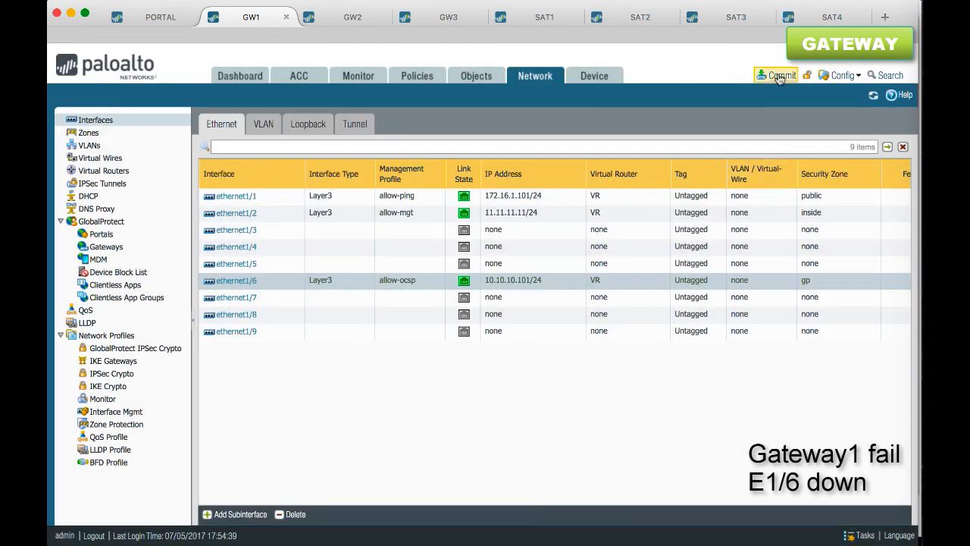
click(779, 75)
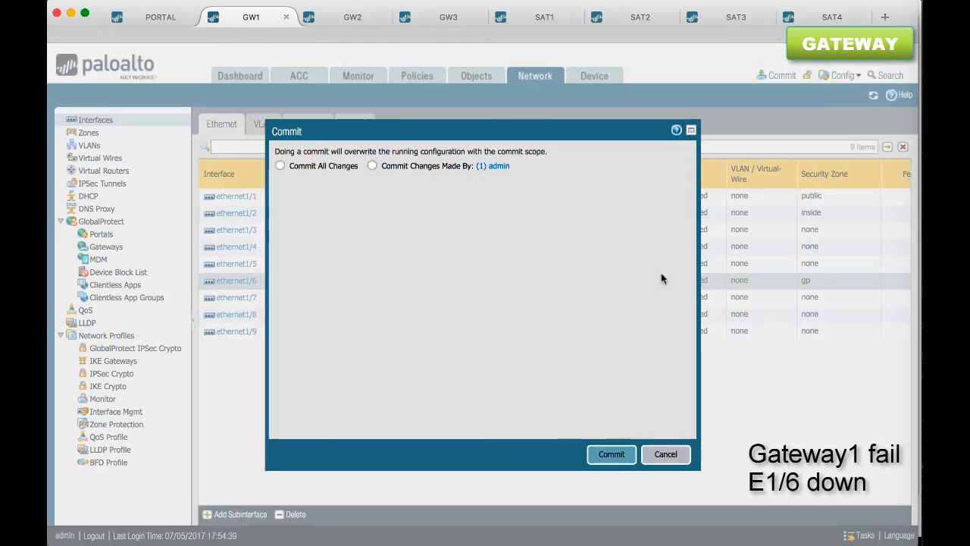
click(613, 455)
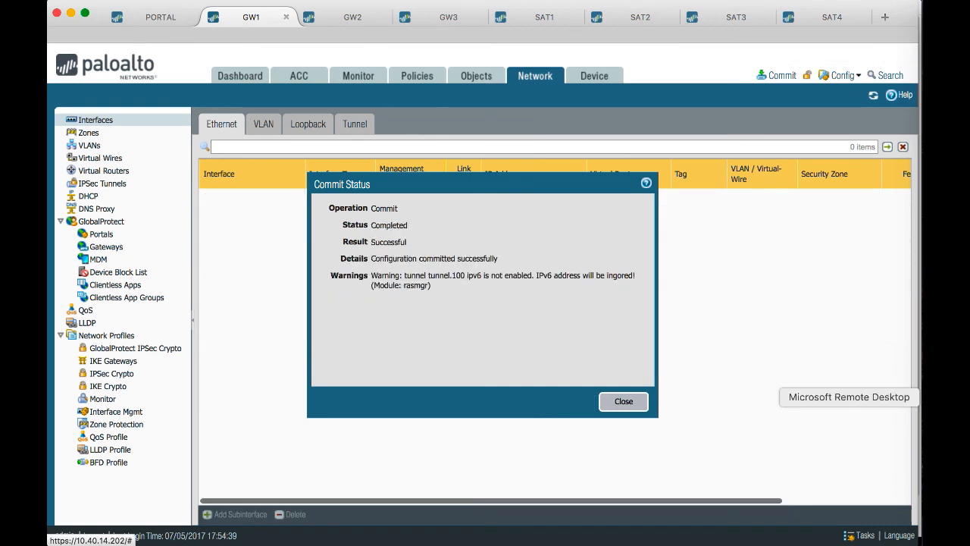
Switch to Microsoft Remote Desktop, watch the continuous ping for the failover, and rerun the traceroute to 8.8.8.8
click(903, 417)
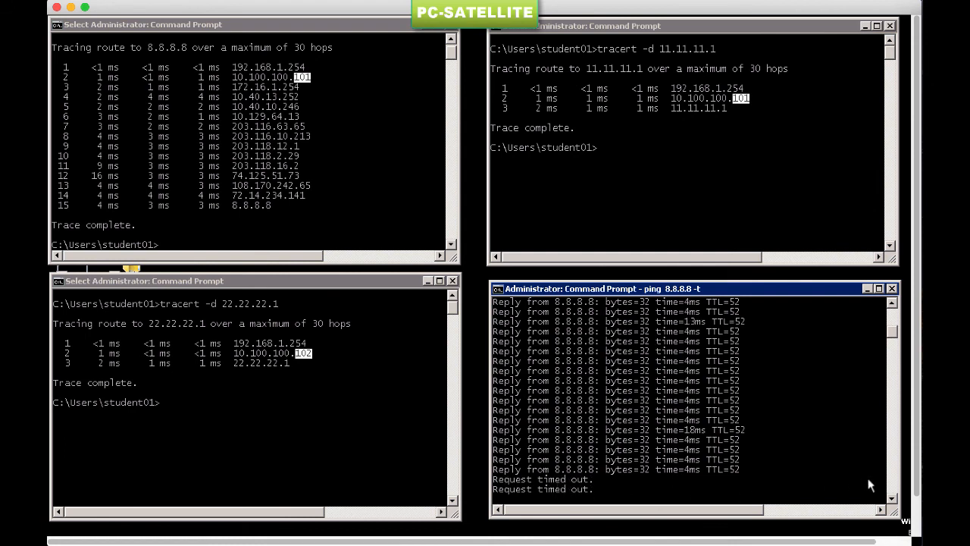
click(893, 498)
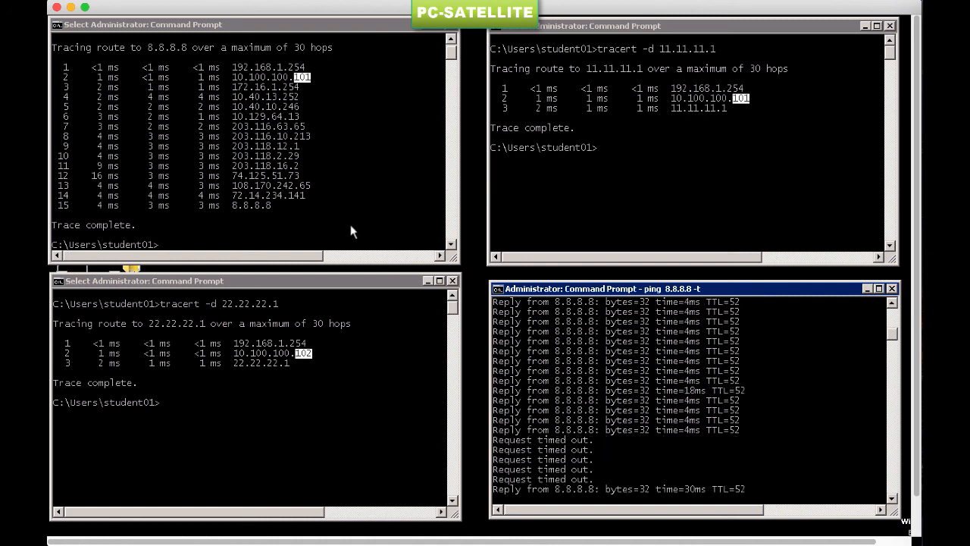
click(350, 224)
key(Up)
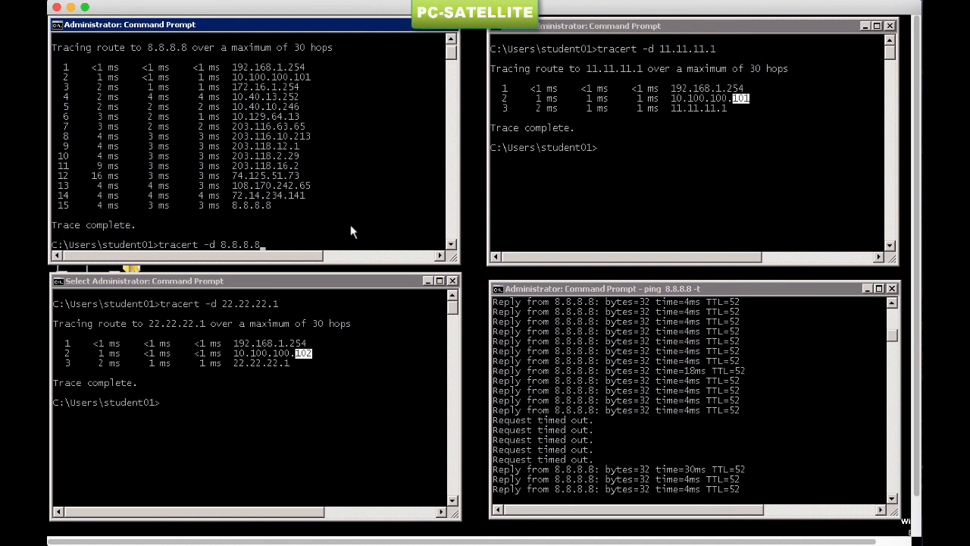
key(Return)
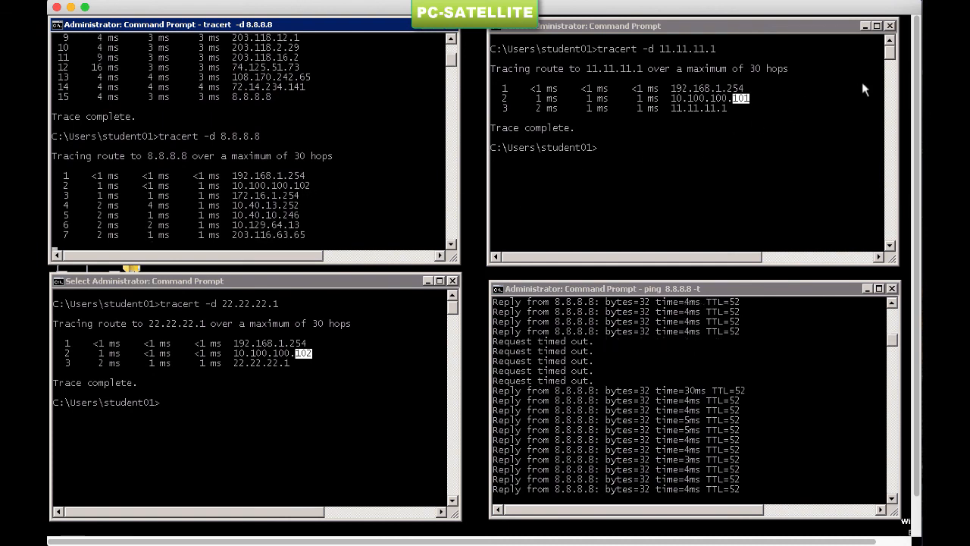
Switch to Firefox and check gw1's tunnel monitoring status in the gateway info of ipsec-tun on SAT1
click(938, 71)
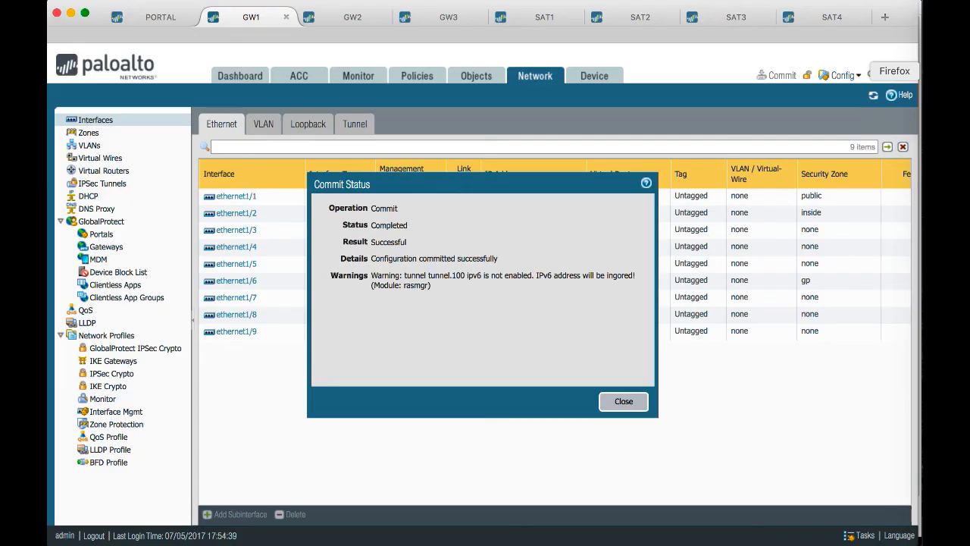
click(542, 16)
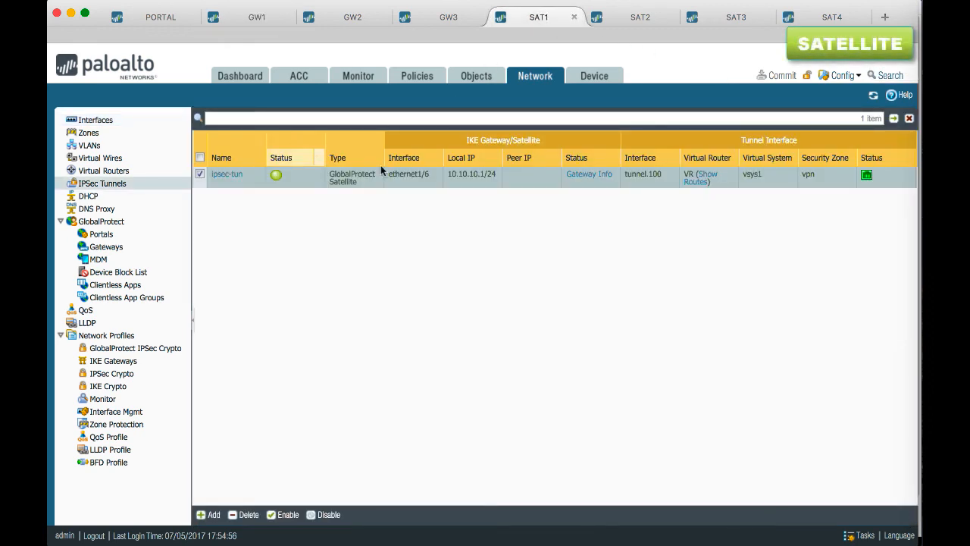
click(589, 174)
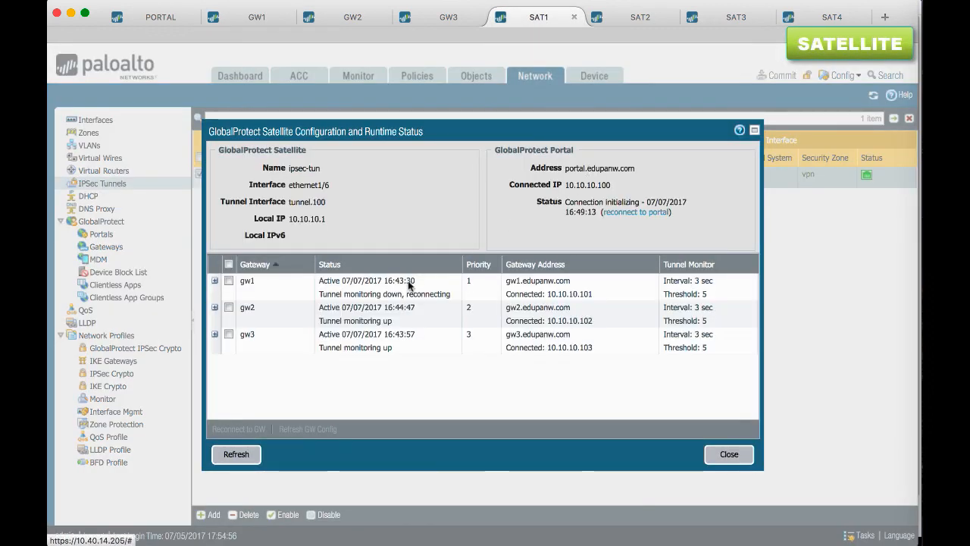
click(391, 293)
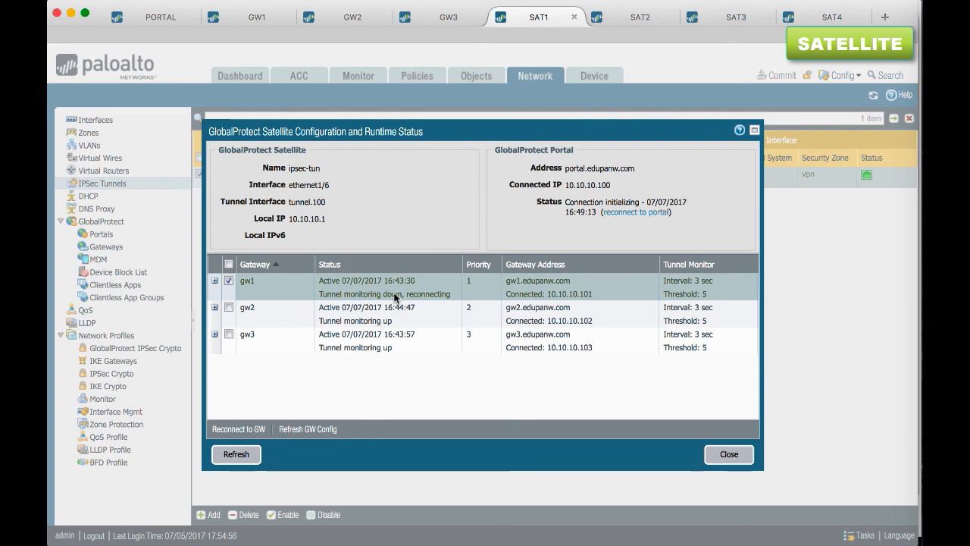
click(729, 454)
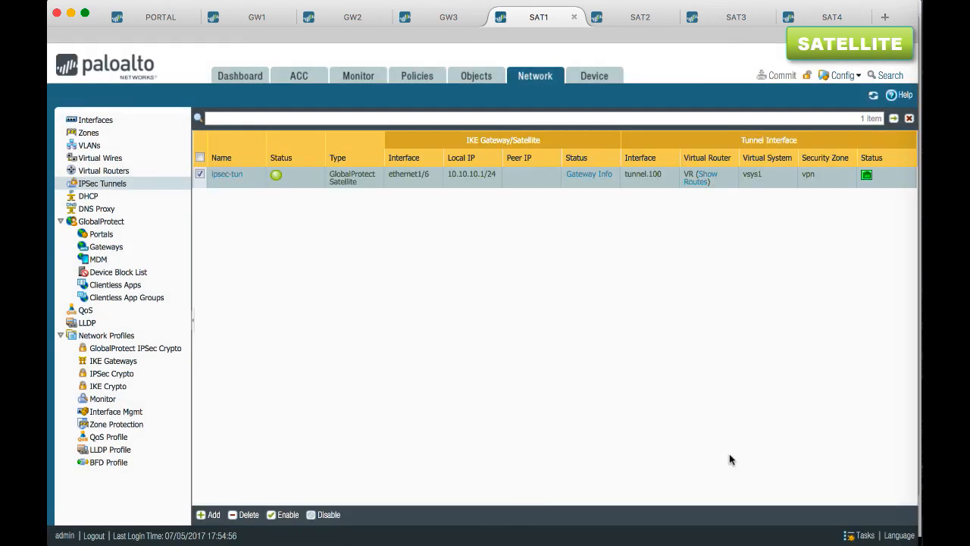
Examine the route table of virtual router VR on SAT1, starting with the default route's next hop and metric
click(700, 182)
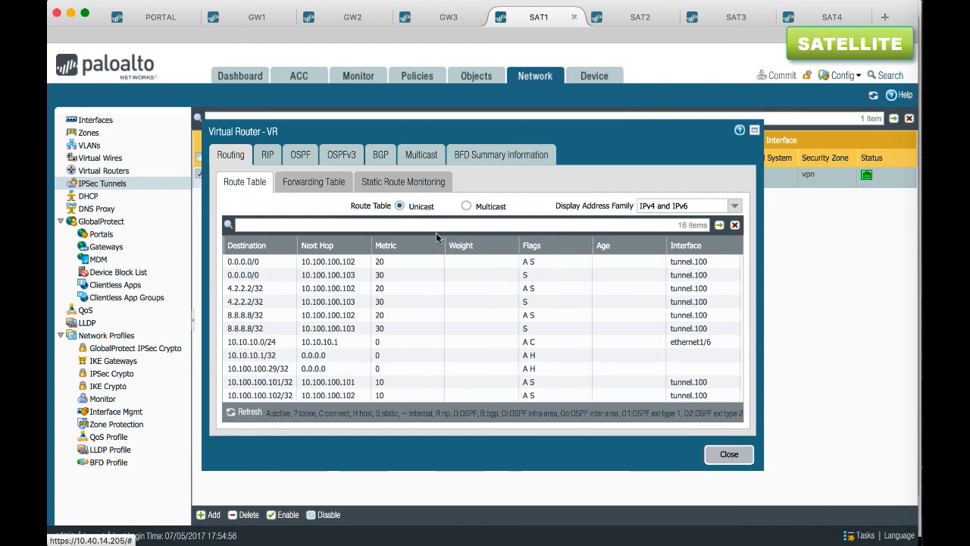
click(275, 262)
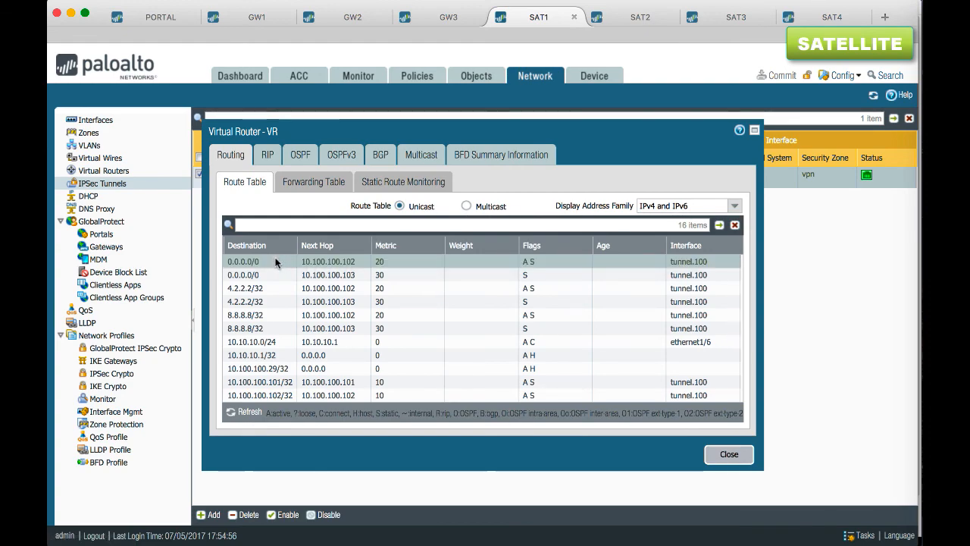